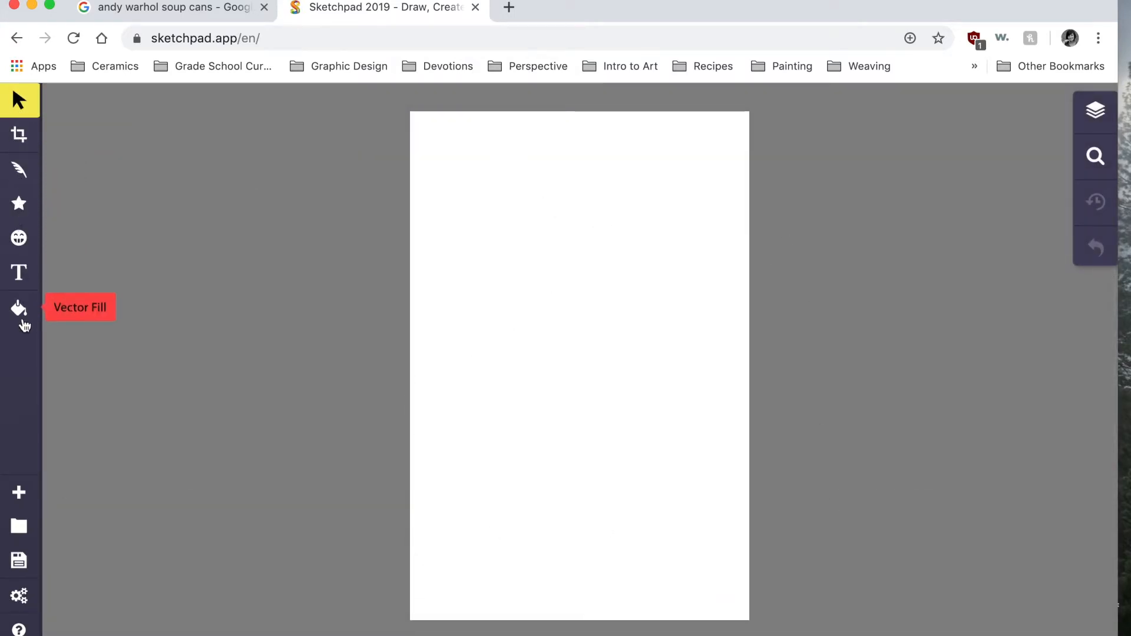
Create a new blank document 4 in wide and 6 in high.
{"action": "left_click", "coordinate": [19, 494]}
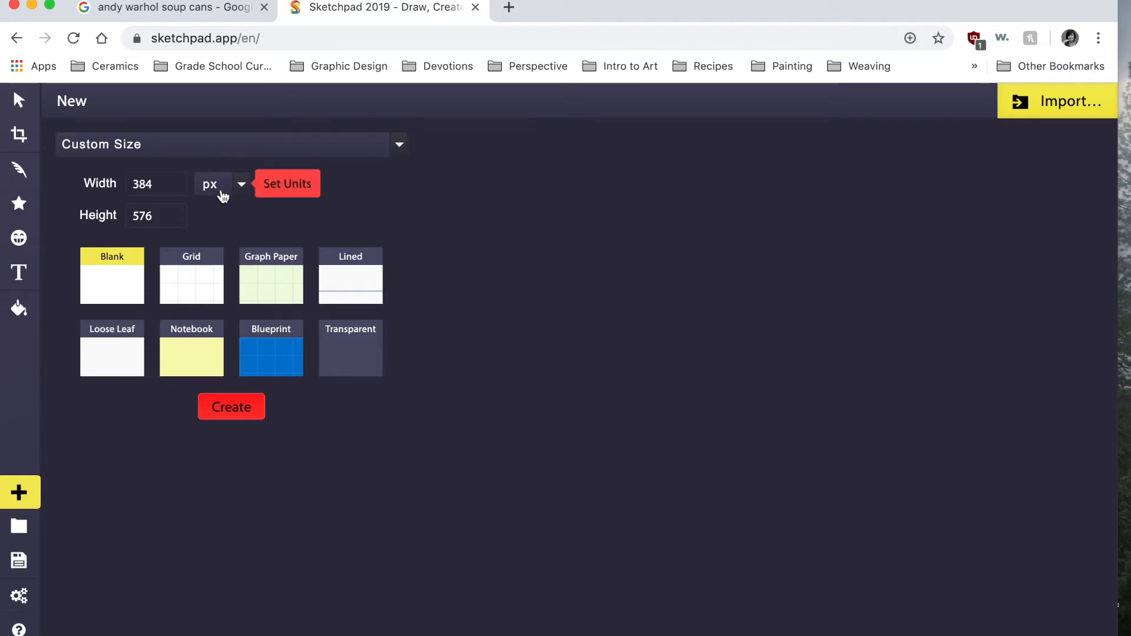
{"action": "left_click", "coordinate": [240, 186]}
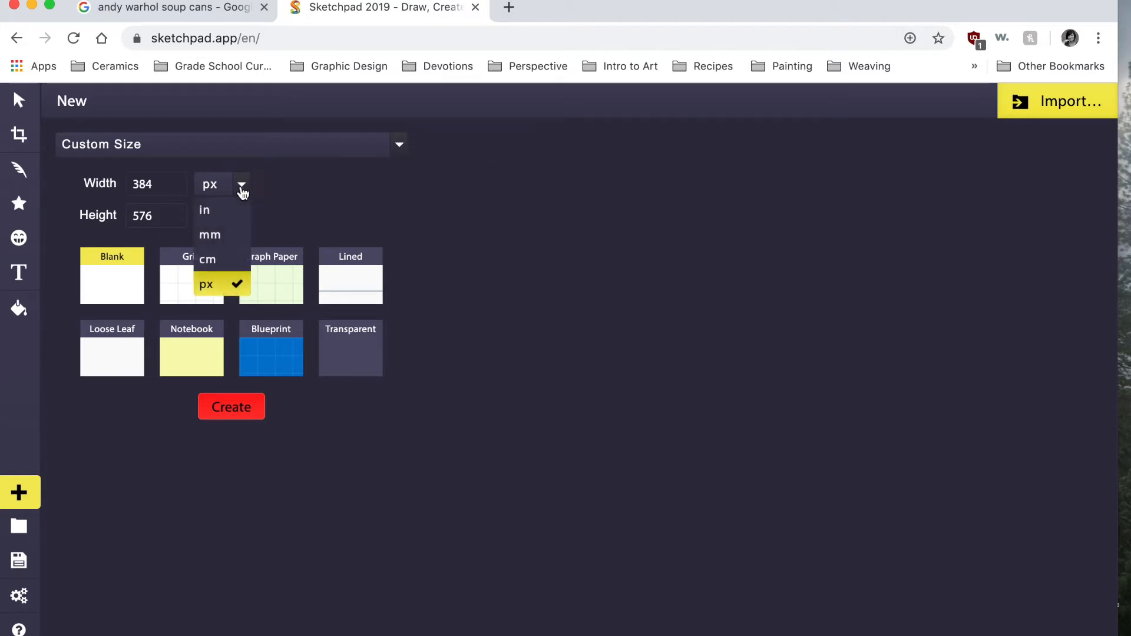
{"action": "left_click", "coordinate": [207, 216]}
{"action": "left_click", "coordinate": [137, 185]}
{"action": "left_click", "coordinate": [148, 219]}
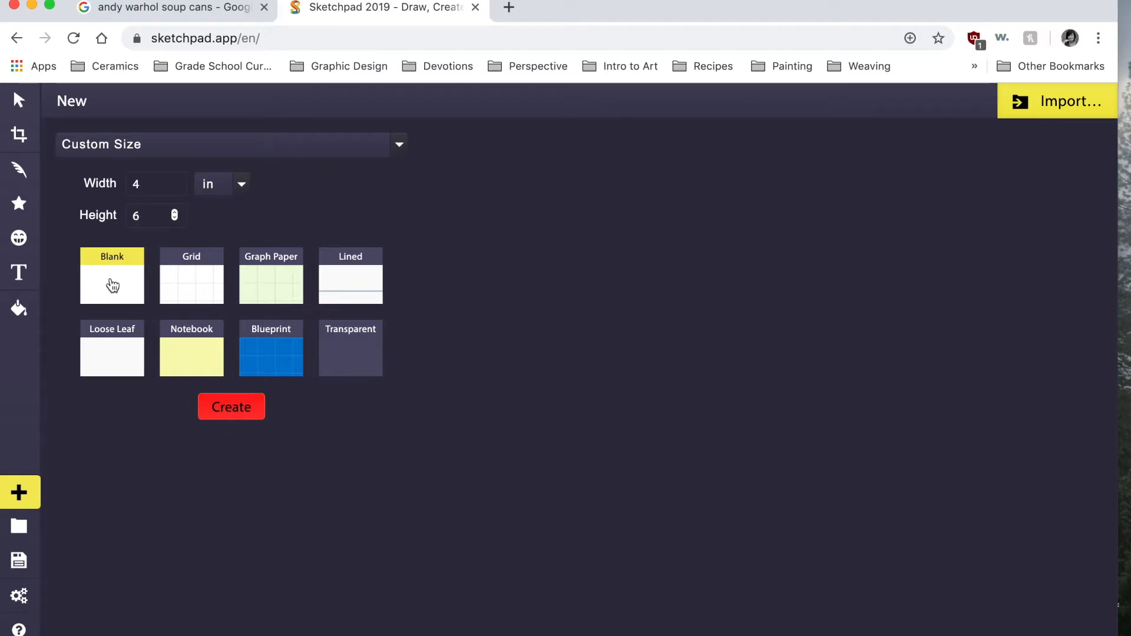
{"action": "left_click", "coordinate": [233, 418]}
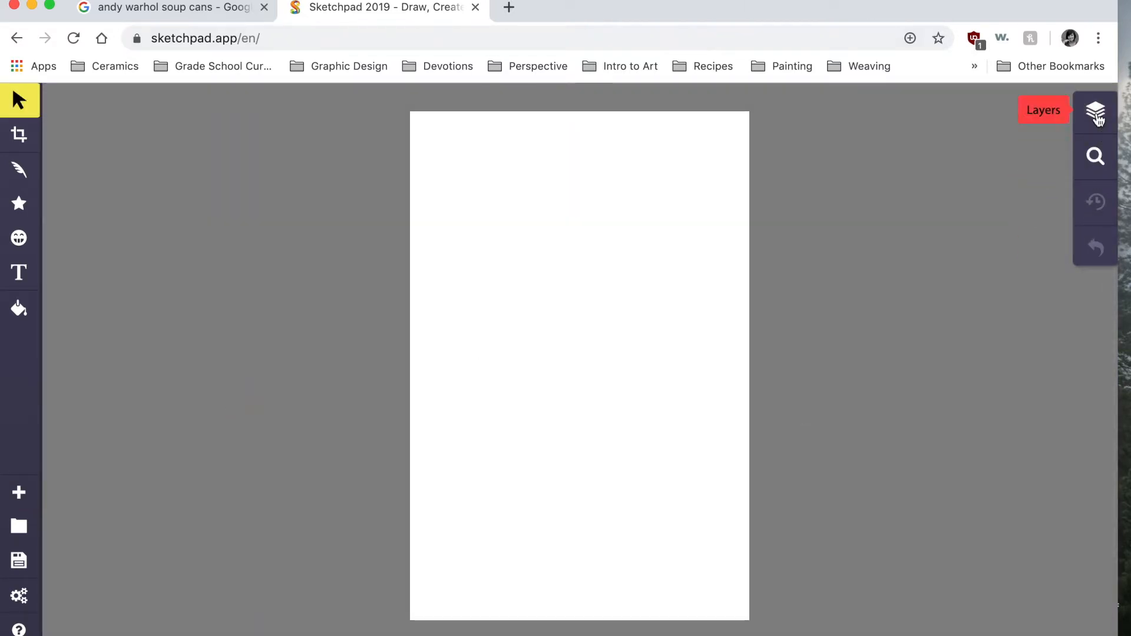
{"action": "left_click", "coordinate": [1094, 165]}
{"action": "mouse_move", "coordinate": [1040, 222]}
{"action": "left_mouse_down"}
{"action": "mouse_move", "coordinate": [1050, 194]}
{"action": "mouse_move", "coordinate": [1048, 219]}
{"action": "left_mouse_up"}
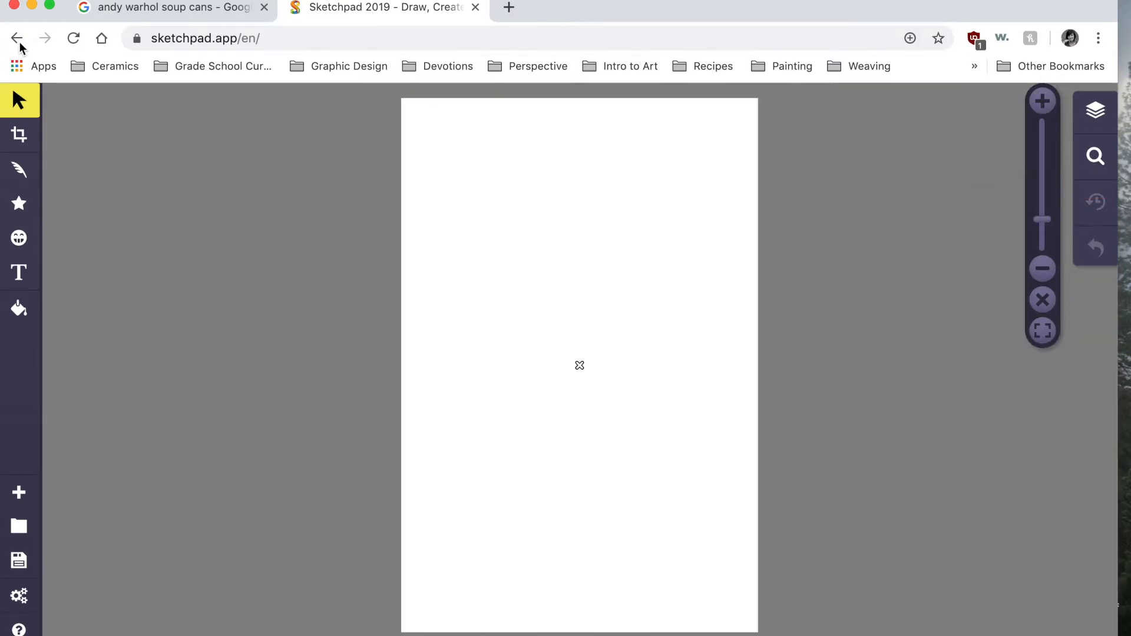
{"action": "left_click", "coordinate": [18, 138]}
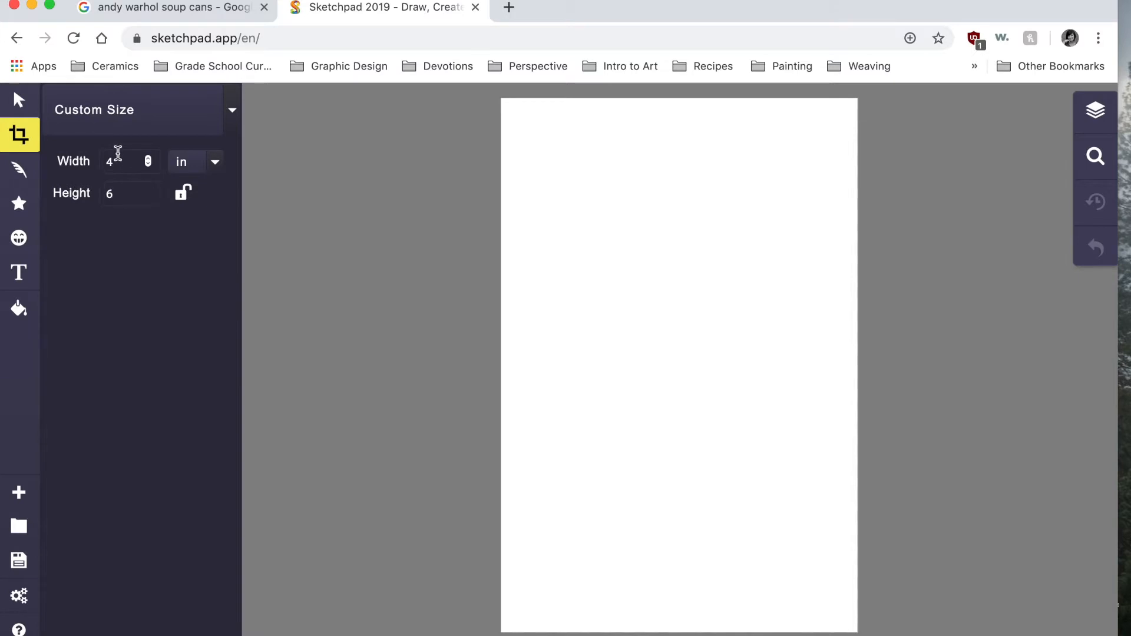
{"action": "left_click", "coordinate": [18, 100]}
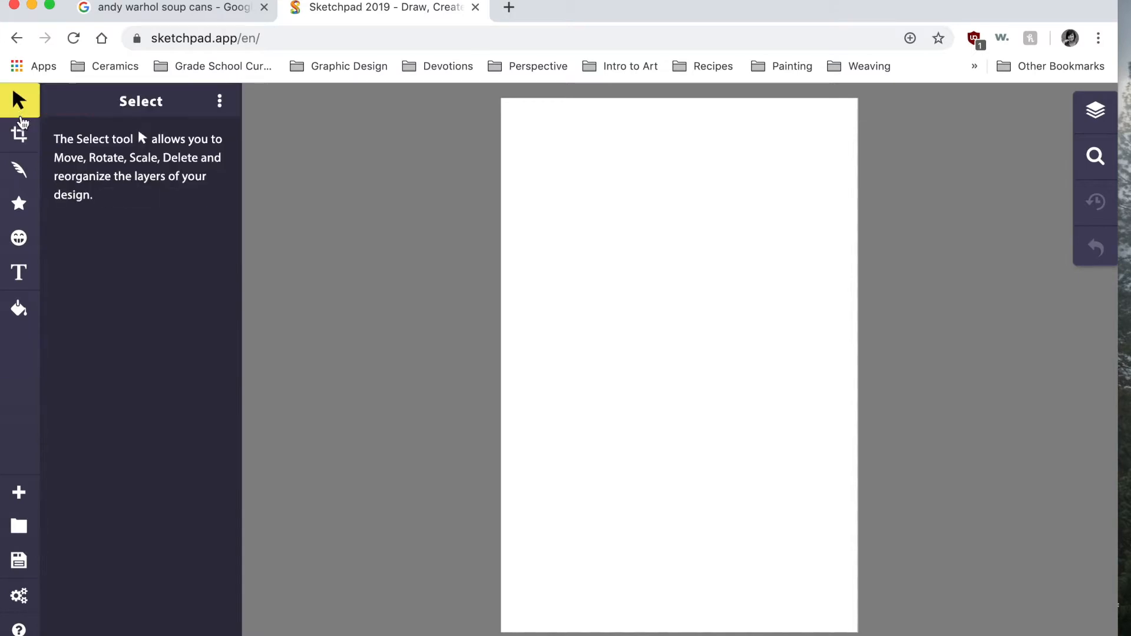
Draw a thick black freehand stroke shaped like a 2 in the page's upper half with the Crayon brush.
{"action": "left_click", "coordinate": [20, 176]}
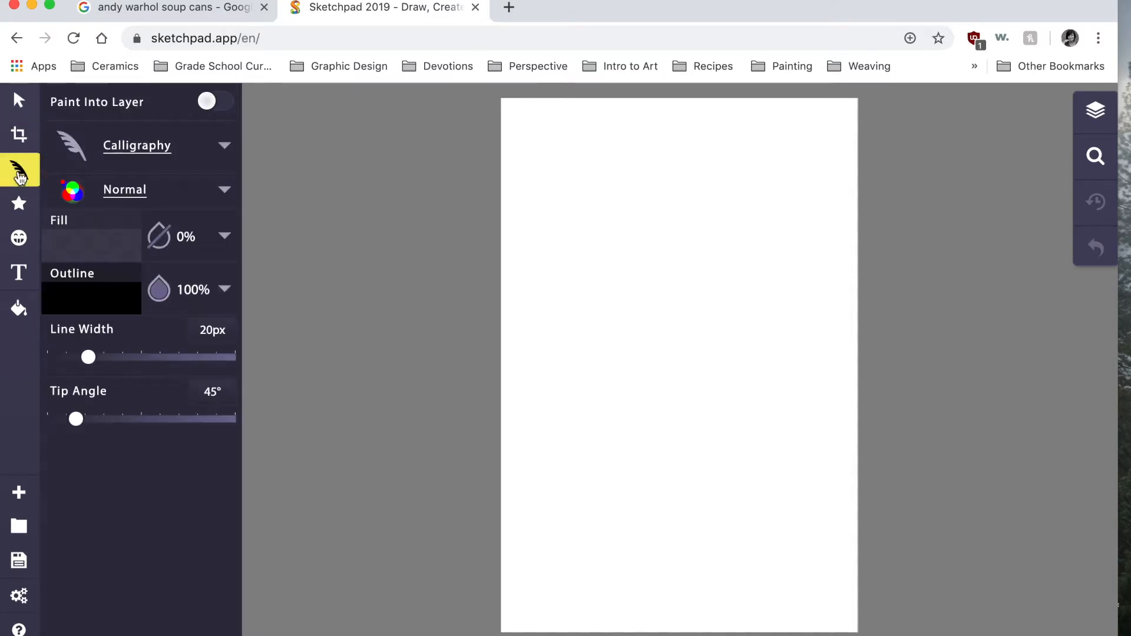
{"action": "left_click", "coordinate": [122, 150]}
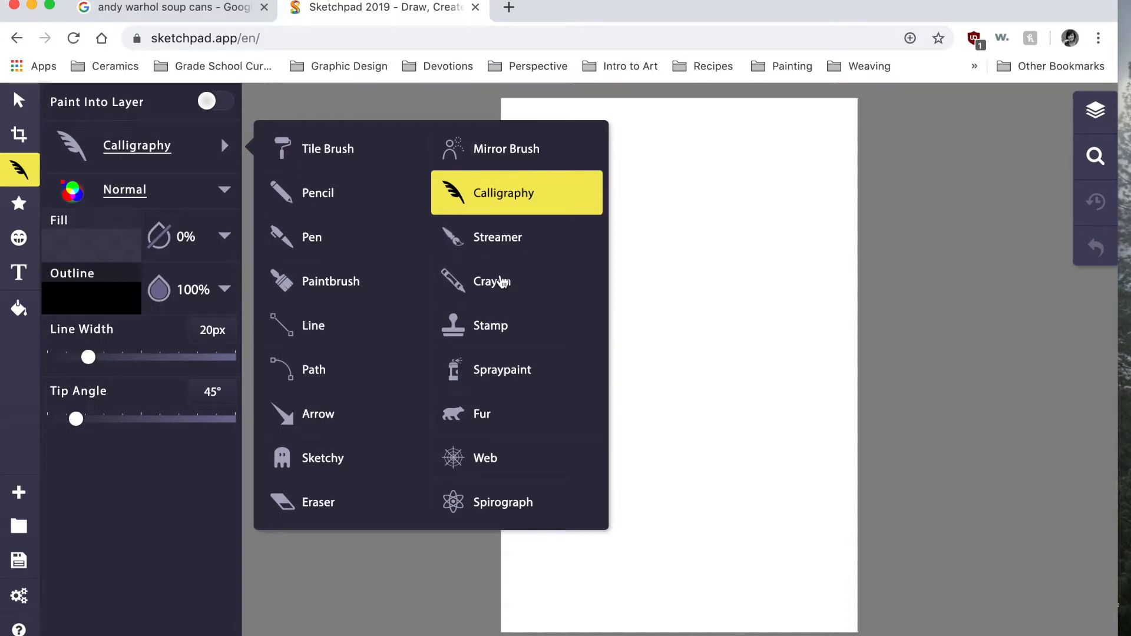
{"action": "left_click", "coordinate": [502, 287]}
{"action": "mouse_move", "coordinate": [600, 215]}
{"action": "left_mouse_down"}
{"action": "mouse_move", "coordinate": [620, 192]}
{"action": "mouse_move", "coordinate": [713, 205]}
{"action": "mouse_move", "coordinate": [660, 257]}
{"action": "mouse_move", "coordinate": [638, 313]}
{"action": "mouse_move", "coordinate": [730, 300]}
{"action": "left_mouse_up"}
Draw a closed triangle with the Path brush at the left of the page, below the crayon stroke.
{"action": "left_click", "coordinate": [118, 150]}
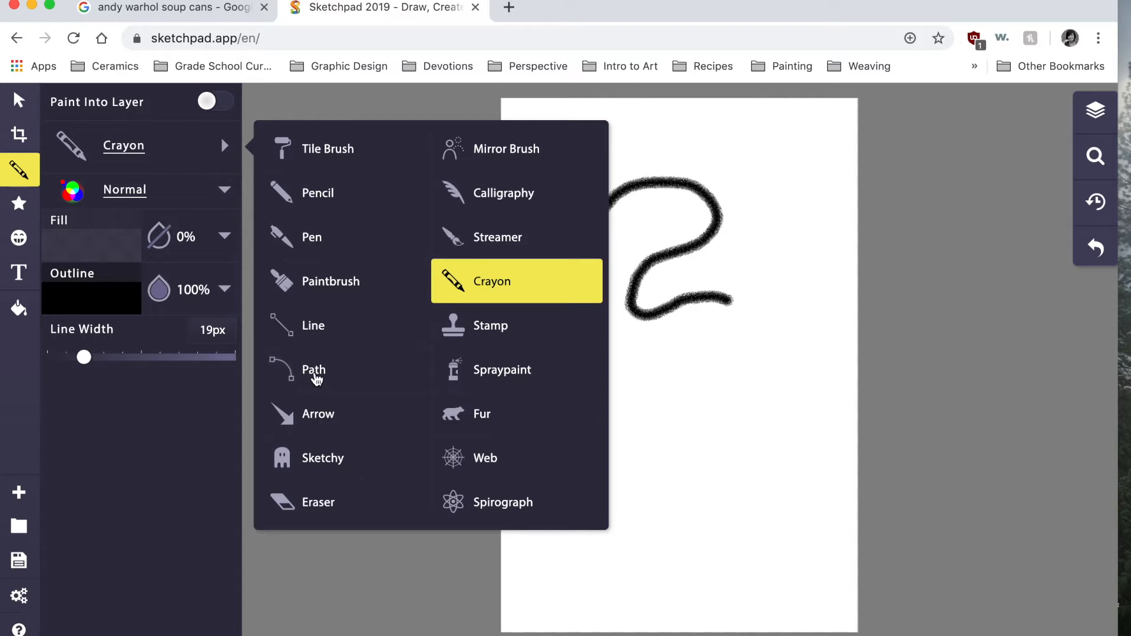
{"action": "left_click", "coordinate": [315, 375]}
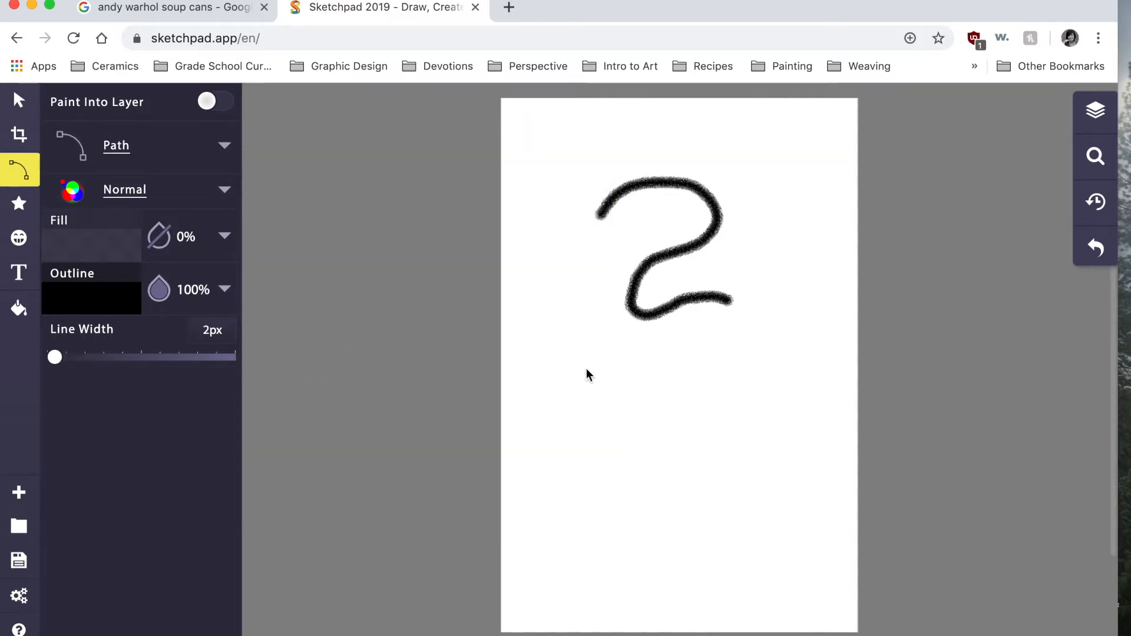
{"action": "left_click", "coordinate": [551, 375]}
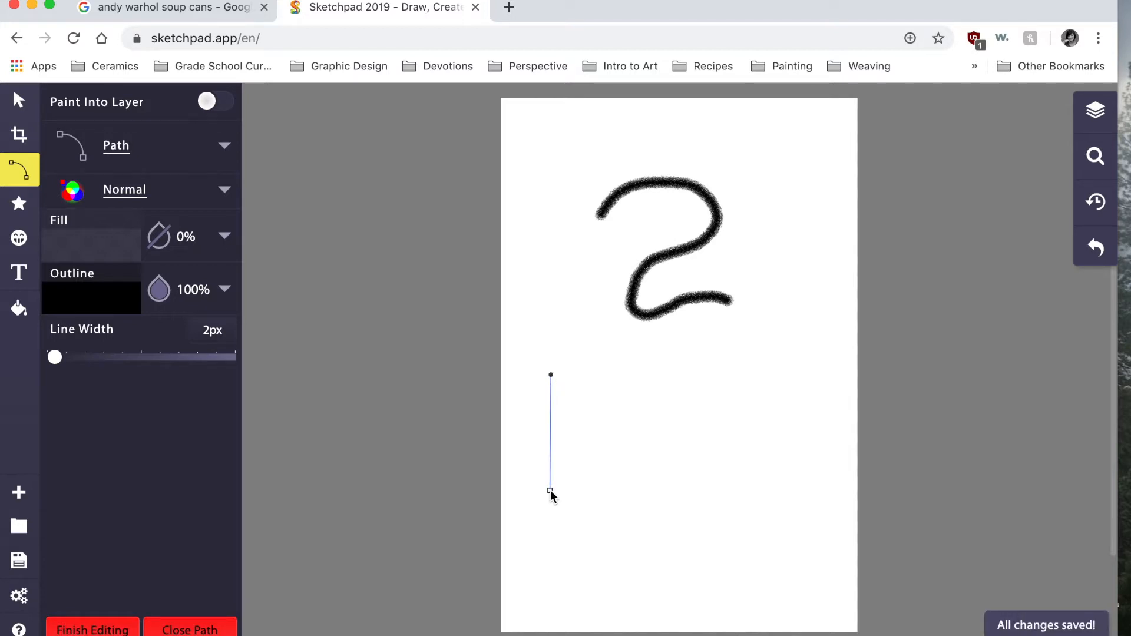
{"action": "left_click", "coordinate": [546, 498]}
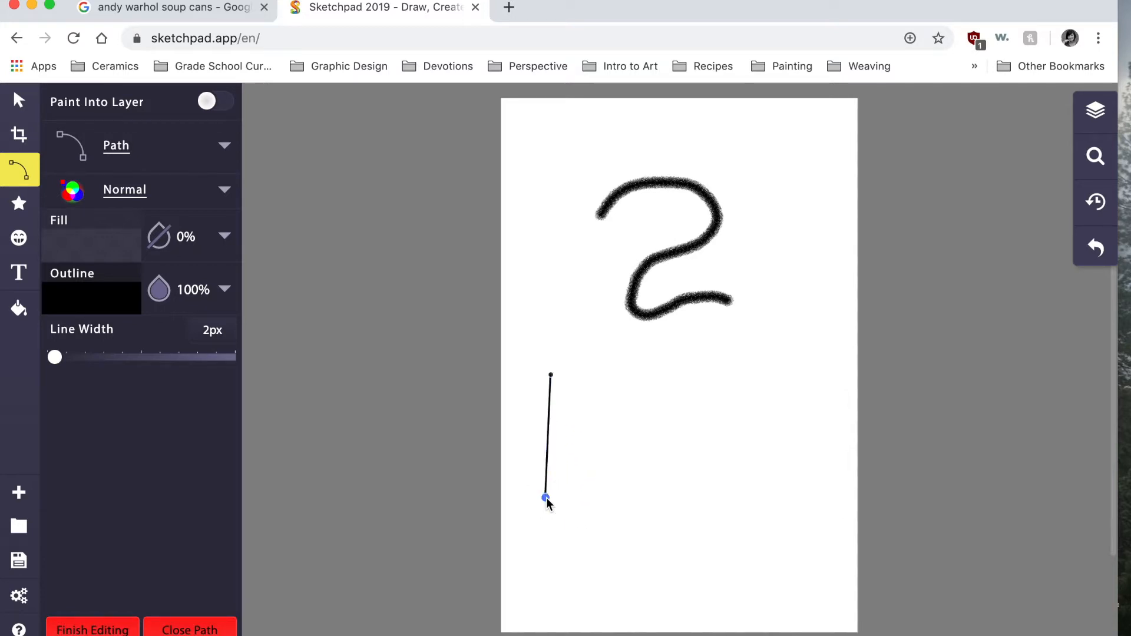
{"action": "left_click", "coordinate": [672, 418]}
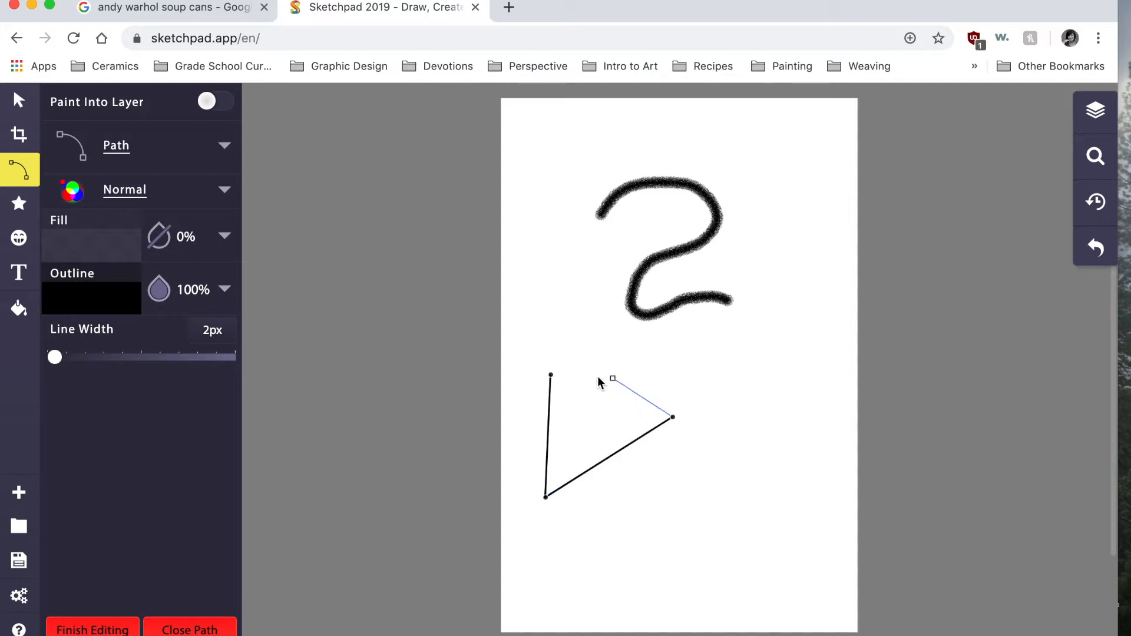
{"action": "left_click", "coordinate": [552, 375]}
Draw a small four-sided path to the right of the triangle and close it.
{"action": "left_click", "coordinate": [742, 380]}
{"action": "left_click", "coordinate": [742, 449]}
{"action": "left_click", "coordinate": [732, 471]}
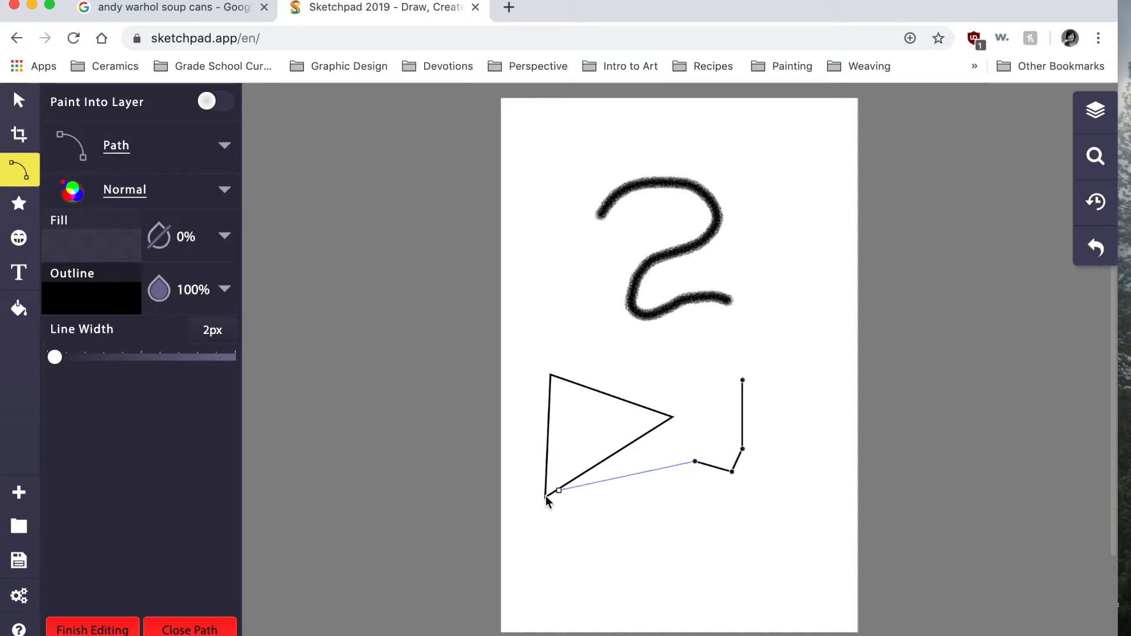
{"action": "left_click", "coordinate": [198, 631]}
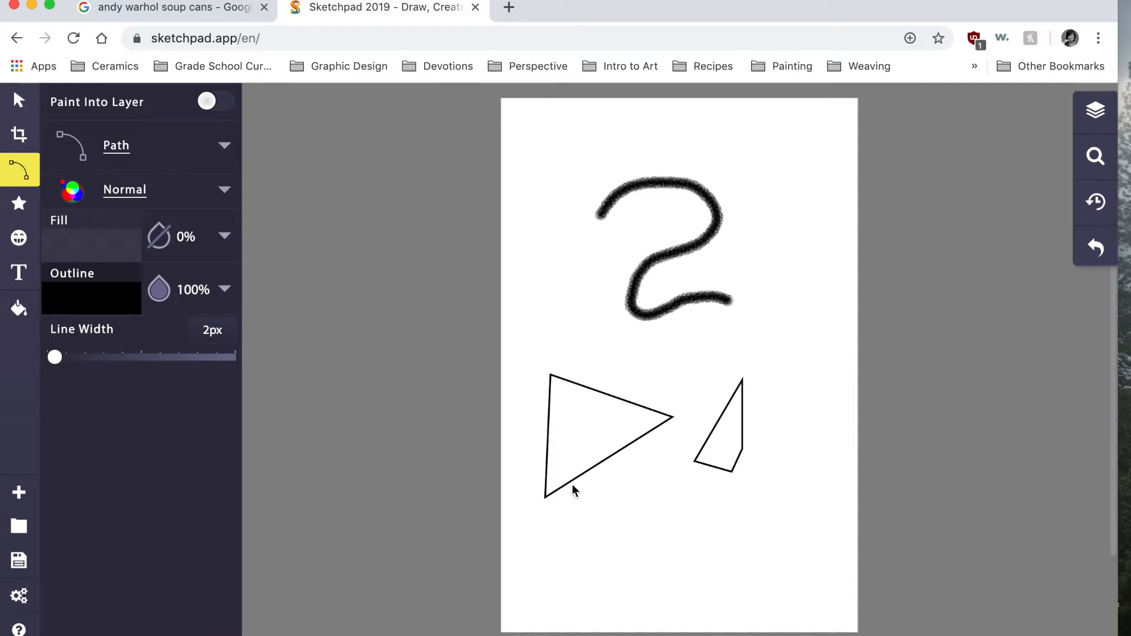
Draw a small open V-shaped path below the triangle and finish it without closing.
{"action": "left_click", "coordinate": [635, 514]}
{"action": "left_click", "coordinate": [644, 560]}
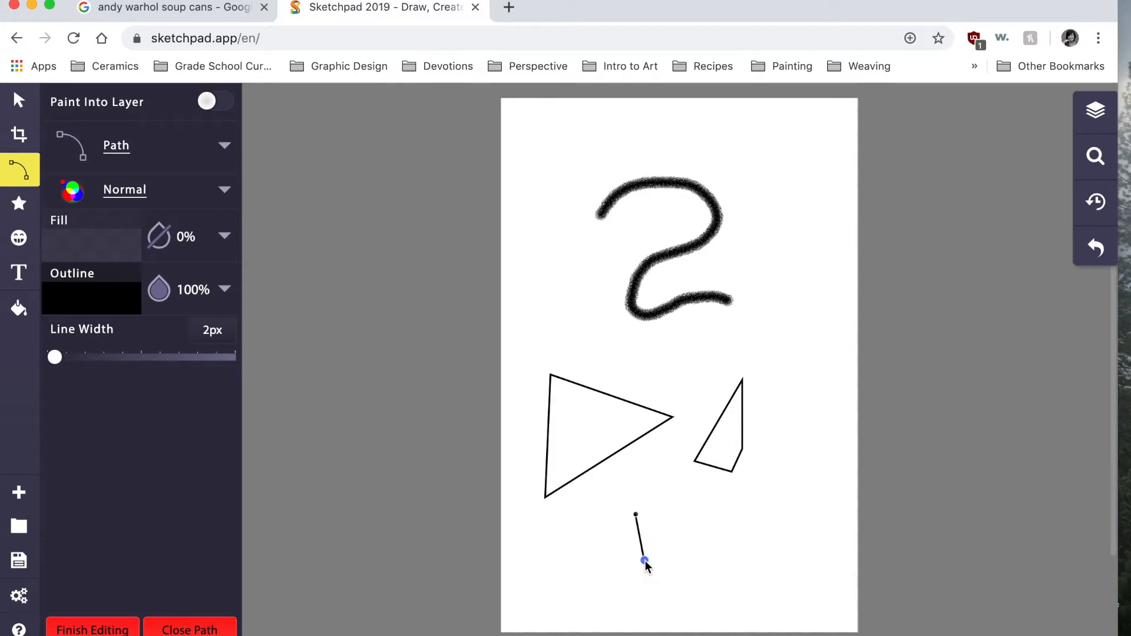
{"action": "left_click", "coordinate": [670, 537]}
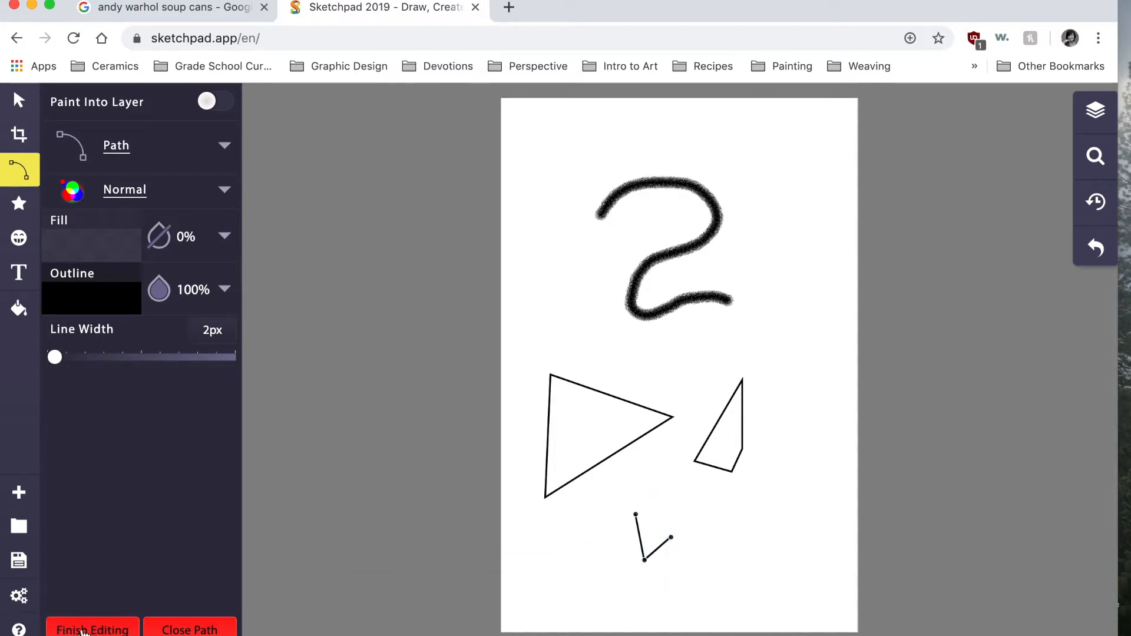
{"action": "left_click", "coordinate": [110, 630]}
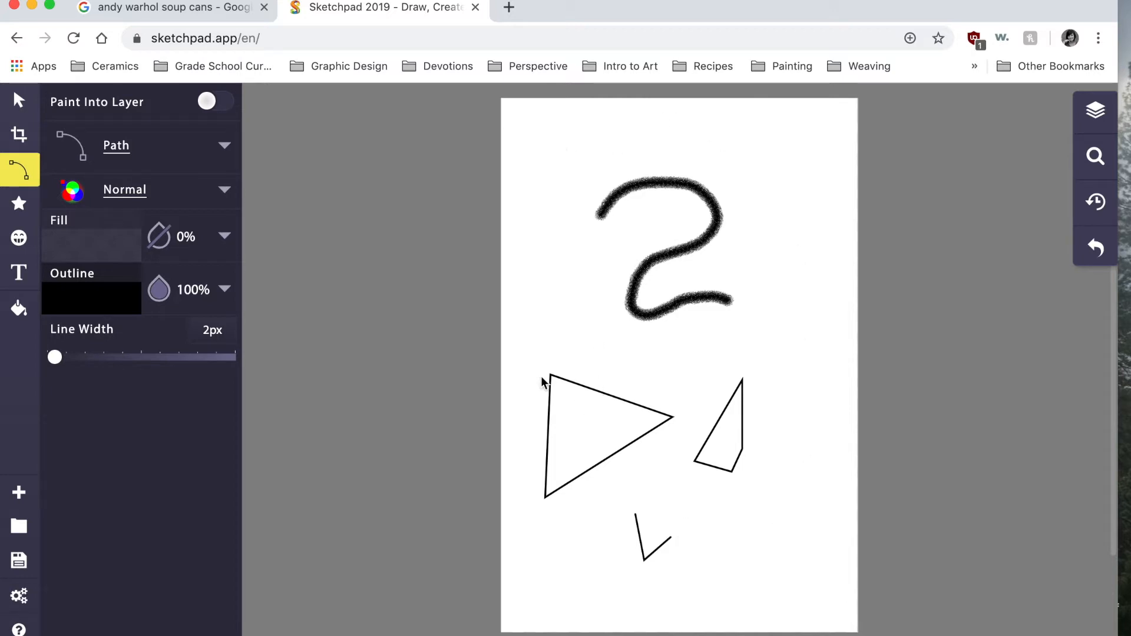
Draw an open path that curves across the page's top and continues as straight zigzag segments to the right of the crayon stroke.
{"action": "left_click", "coordinate": [546, 153]}
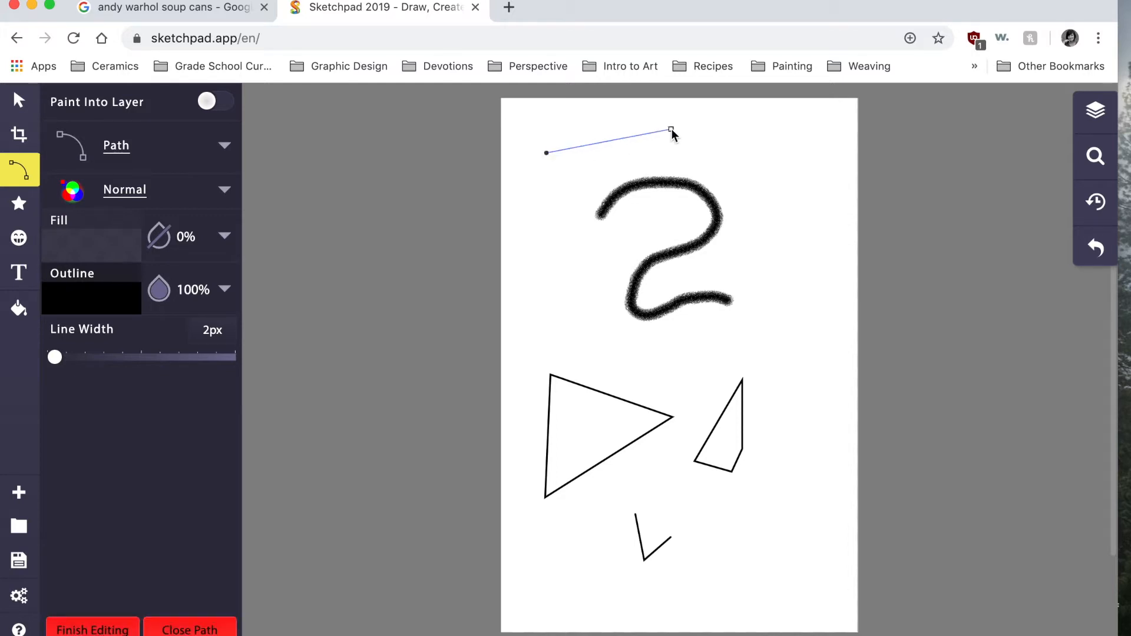
{"action": "mouse_move", "coordinate": [671, 129]}
{"action": "left_mouse_down"}
{"action": "mouse_move", "coordinate": [706, 126]}
{"action": "mouse_move", "coordinate": [751, 143]}
{"action": "mouse_move", "coordinate": [774, 238]}
{"action": "mouse_move", "coordinate": [786, 127]}
{"action": "mouse_move", "coordinate": [673, 134]}
{"action": "mouse_move", "coordinate": [728, 122]}
{"action": "mouse_move", "coordinate": [737, 158]}
{"action": "mouse_move", "coordinate": [724, 134]}
{"action": "mouse_move", "coordinate": [699, 144]}
{"action": "mouse_move", "coordinate": [705, 124]}
{"action": "mouse_move", "coordinate": [654, 118]}
{"action": "mouse_move", "coordinate": [706, 127]}
{"action": "mouse_move", "coordinate": [730, 108]}
{"action": "mouse_move", "coordinate": [654, 103]}
{"action": "mouse_move", "coordinate": [655, 115]}
{"action": "left_mouse_up"}
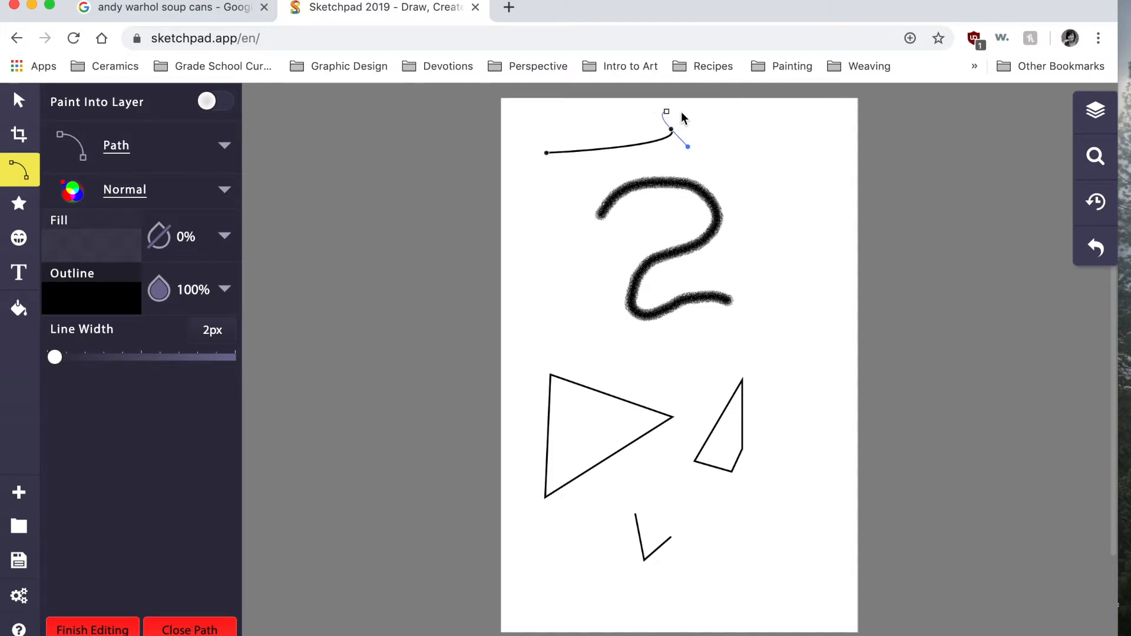
{"action": "left_click_drag", "start_coordinate": [748, 127], "coordinate": [768, 158]}
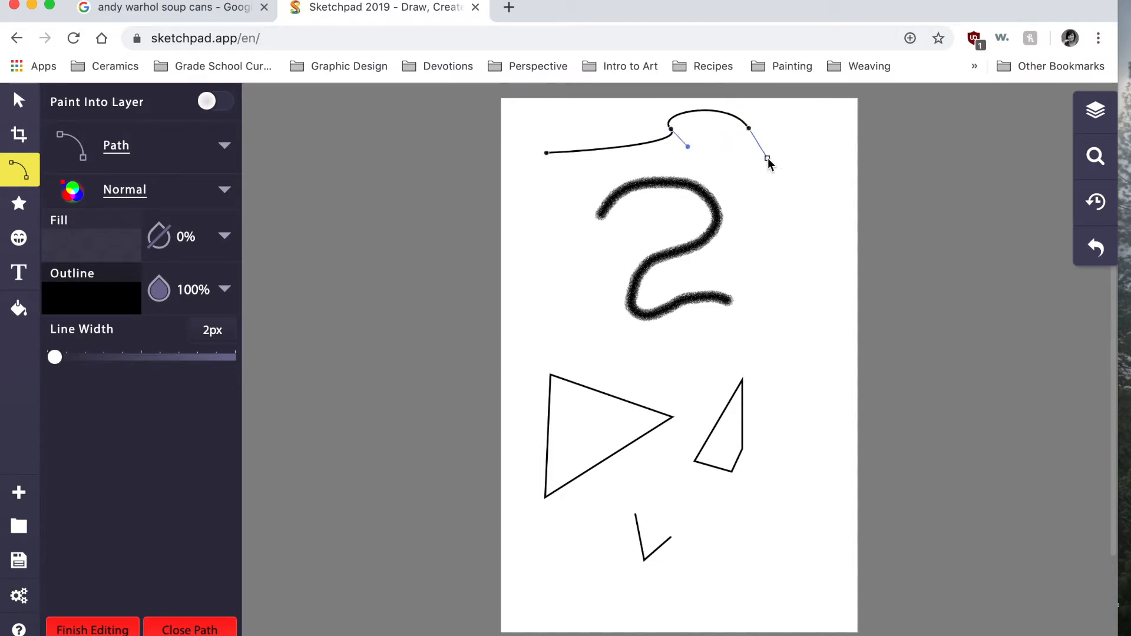
{"action": "left_click", "coordinate": [766, 256]}
{"action": "left_click", "coordinate": [805, 183]}
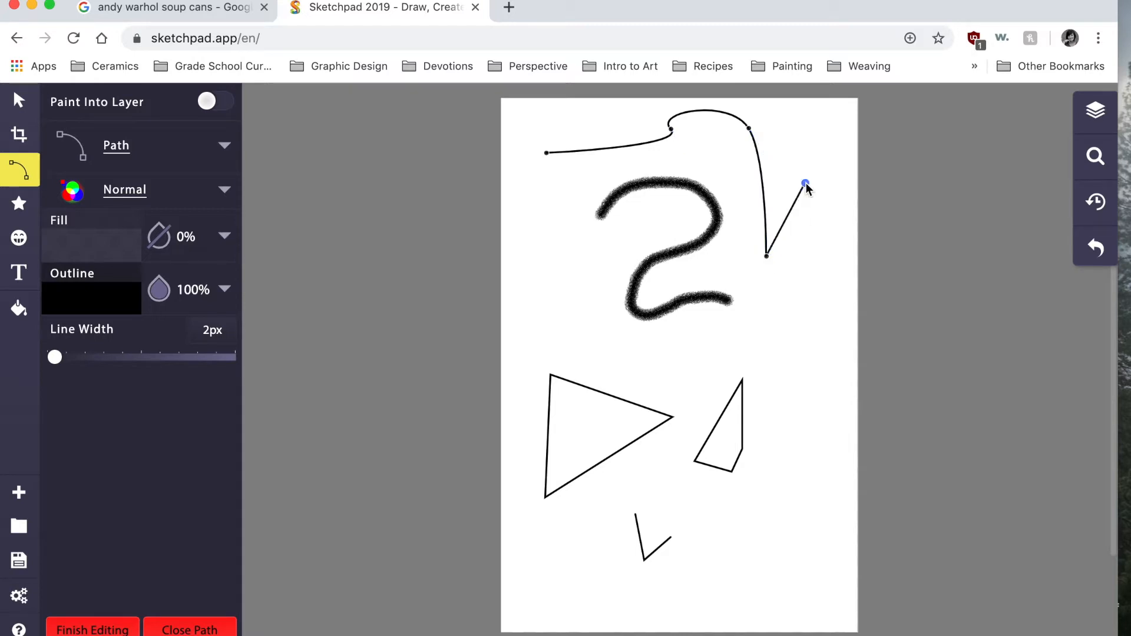
{"action": "left_click", "coordinate": [808, 244]}
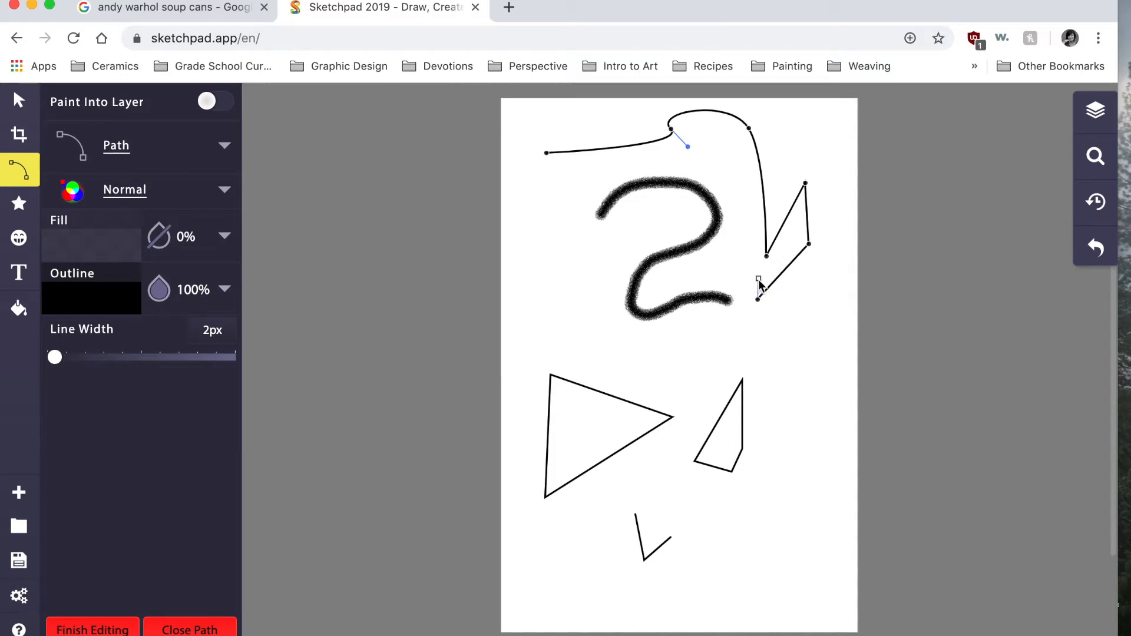
{"action": "left_click", "coordinate": [713, 149]}
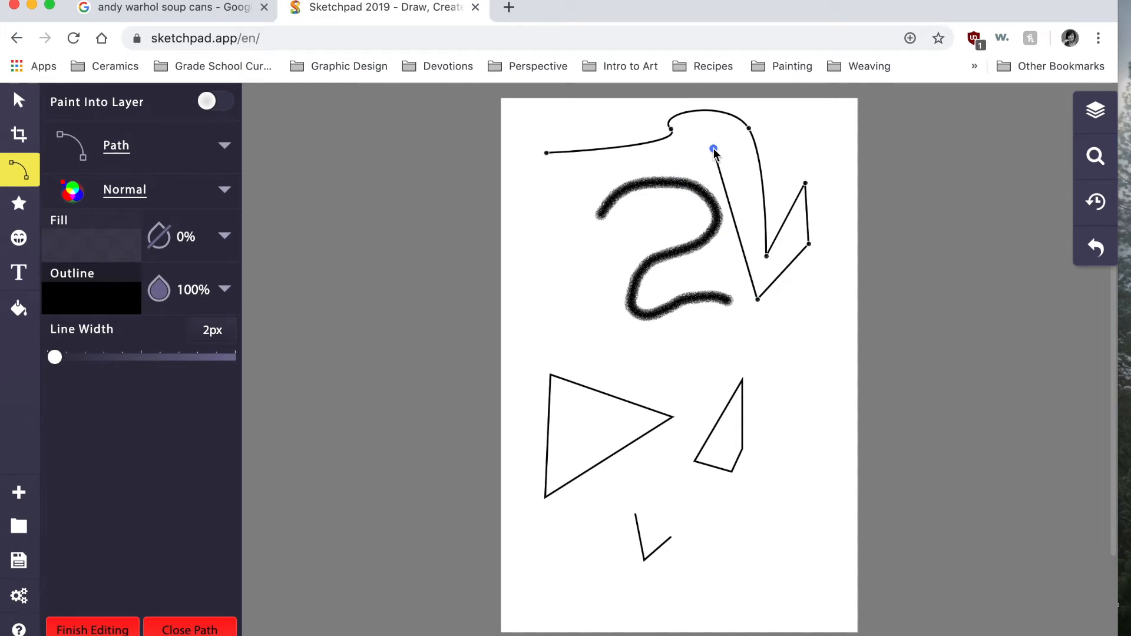
{"action": "key", "text": "Return"}
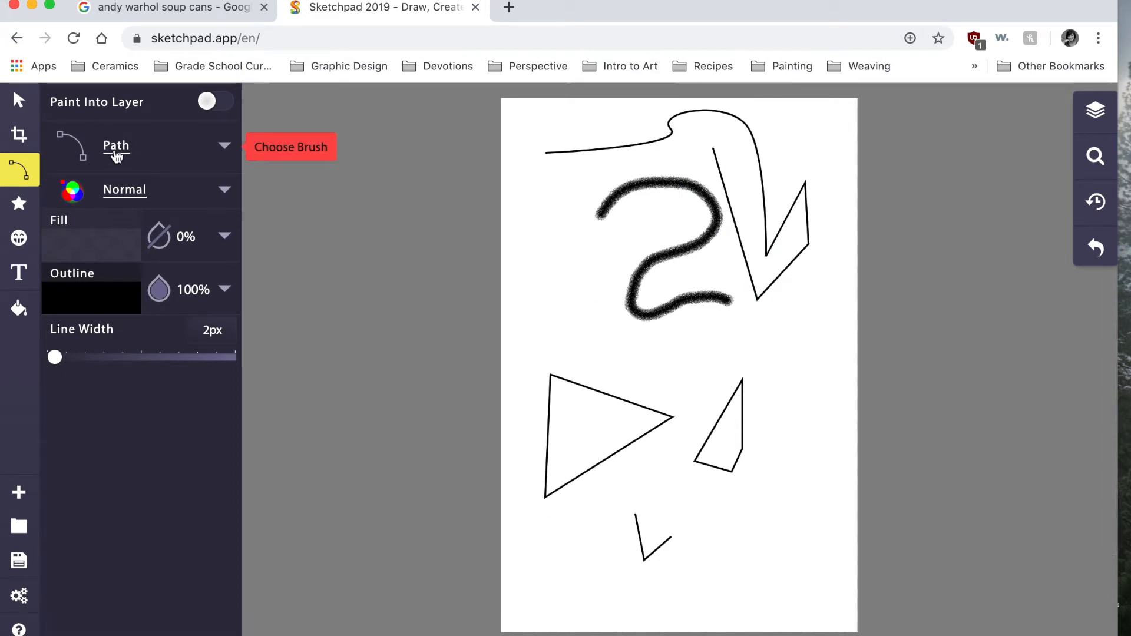
Draw an open line with the Line brush, looping freehand beneath the small four-sided shape and up past the triangle, plus a tiny stub on it.
{"action": "left_click", "coordinate": [137, 147]}
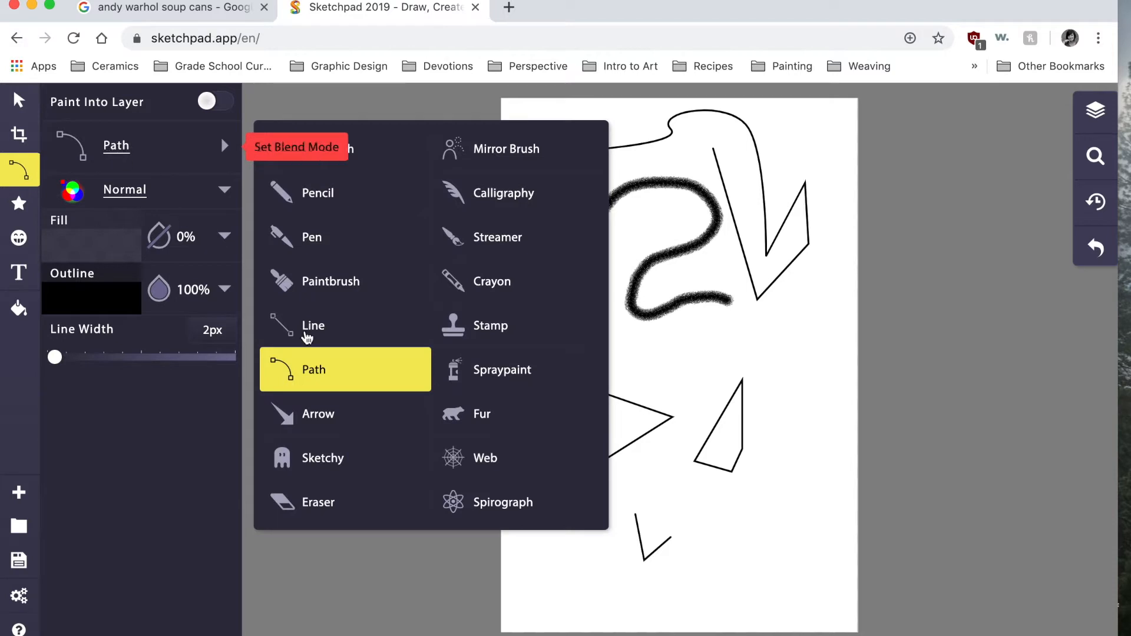
{"action": "left_click", "coordinate": [312, 327]}
{"action": "mouse_move", "coordinate": [789, 349]}
{"action": "left_mouse_down"}
{"action": "mouse_move", "coordinate": [787, 454]}
{"action": "mouse_move", "coordinate": [816, 421]}
{"action": "mouse_move", "coordinate": [852, 459]}
{"action": "mouse_move", "coordinate": [802, 512]}
{"action": "mouse_move", "coordinate": [746, 520]}
{"action": "mouse_move", "coordinate": [715, 509]}
{"action": "mouse_move", "coordinate": [686, 468]}
{"action": "mouse_move", "coordinate": [700, 406]}
{"action": "mouse_move", "coordinate": [693, 372]}
{"action": "mouse_move", "coordinate": [595, 325]}
{"action": "left_mouse_up"}
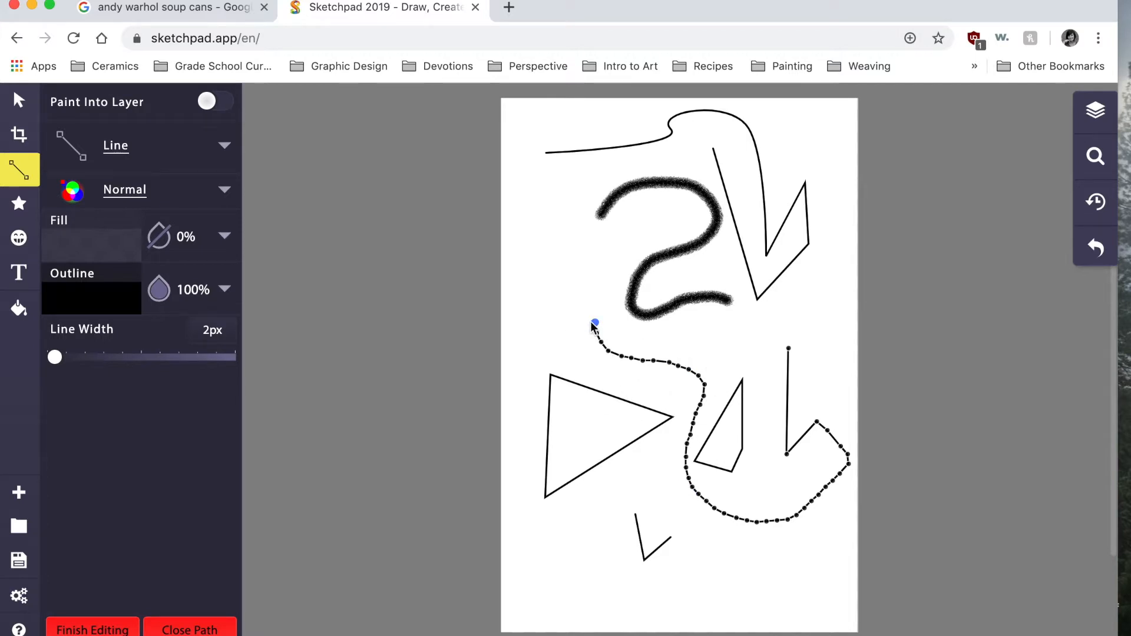
{"action": "left_click", "coordinate": [594, 324]}
{"action": "left_click", "coordinate": [682, 369]}
{"action": "left_click", "coordinate": [683, 371]}
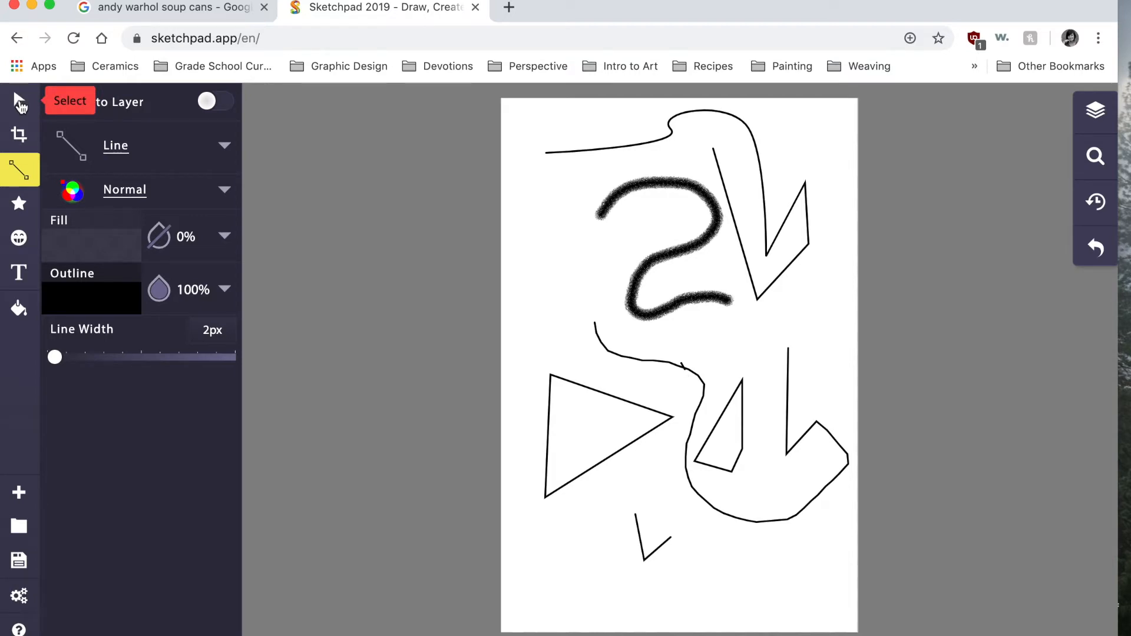
Select the curved zigzag path at the page's top, shrink it slightly and move it up and to the right.
{"action": "left_click", "coordinate": [20, 103]}
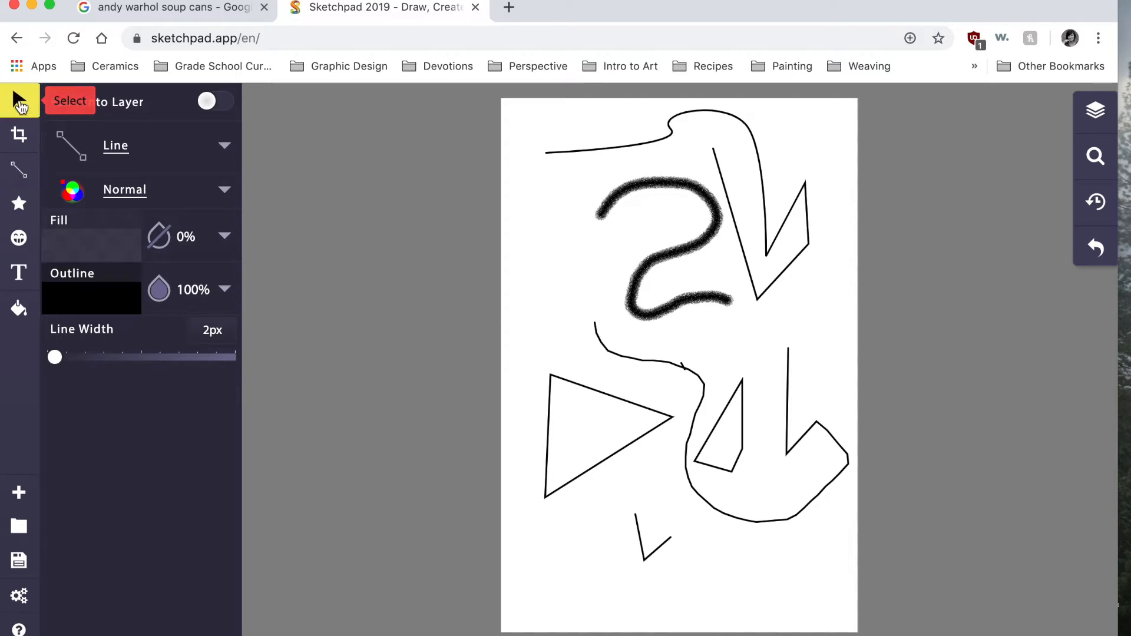
{"action": "left_click", "coordinate": [690, 119]}
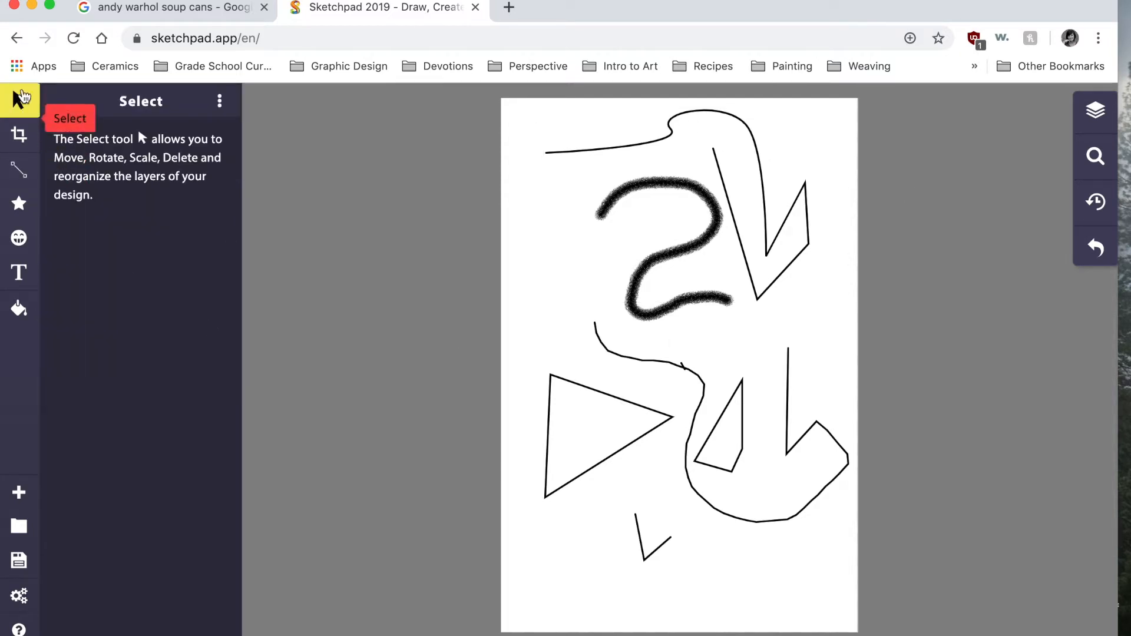
{"action": "mouse_move", "coordinate": [688, 115]}
{"action": "left_mouse_down"}
{"action": "mouse_move", "coordinate": [752, 185]}
{"action": "mouse_move", "coordinate": [656, 111]}
{"action": "mouse_move", "coordinate": [689, 121]}
{"action": "mouse_move", "coordinate": [733, 113]}
{"action": "left_mouse_up"}
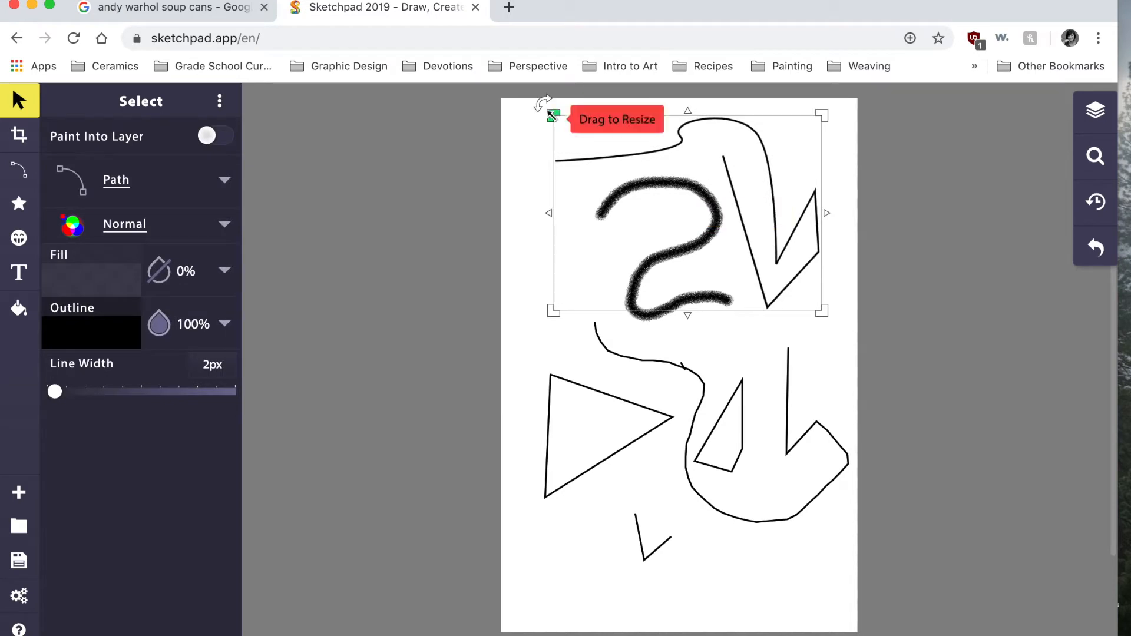
{"action": "left_click_drag", "start_coordinate": [551, 111], "coordinate": [561, 159]}
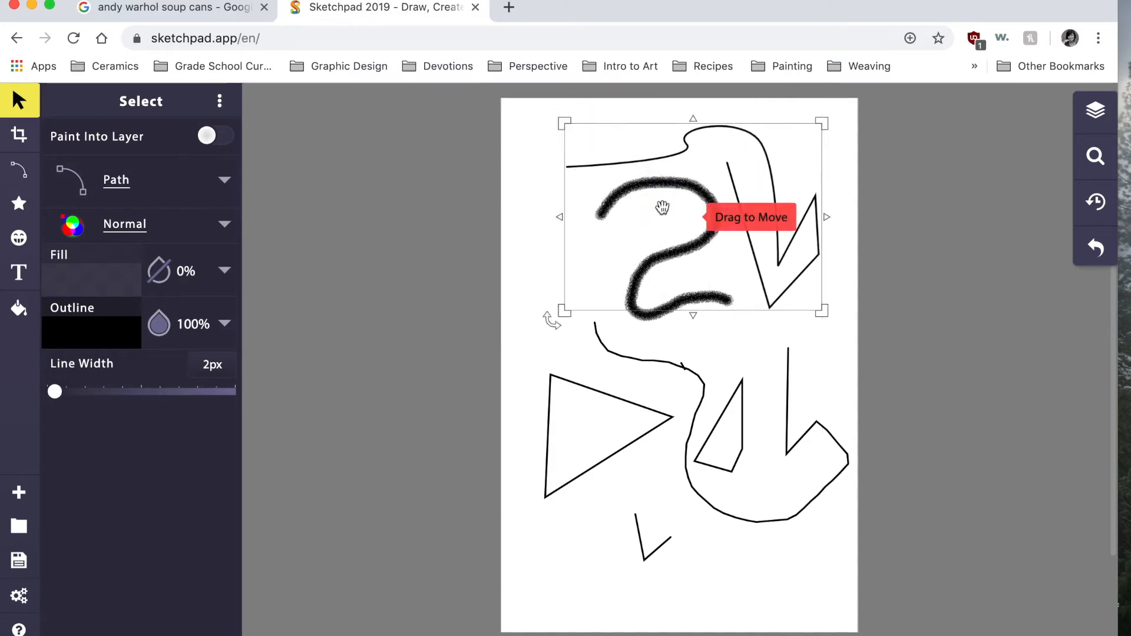
{"action": "mouse_move", "coordinate": [651, 184]}
{"action": "left_mouse_down"}
{"action": "mouse_move", "coordinate": [601, 235]}
{"action": "mouse_move", "coordinate": [671, 186]}
{"action": "mouse_move", "coordinate": [661, 179]}
{"action": "left_mouse_up"}
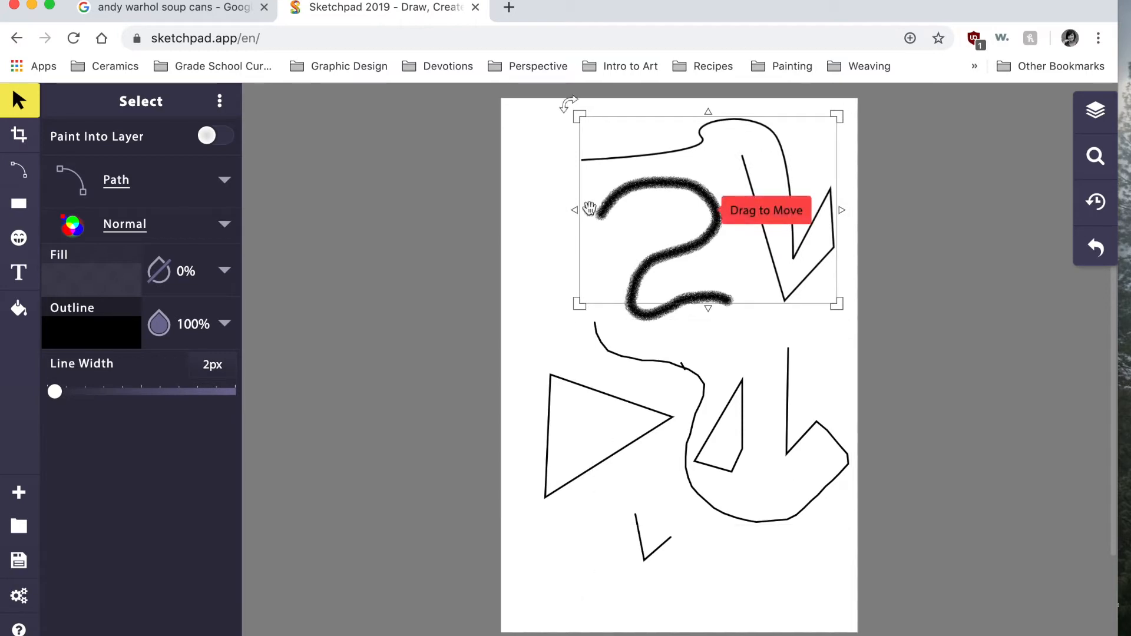
Select the crayon stroke by its layer and shift it slightly left and down on the page.
{"action": "left_click", "coordinate": [1095, 118]}
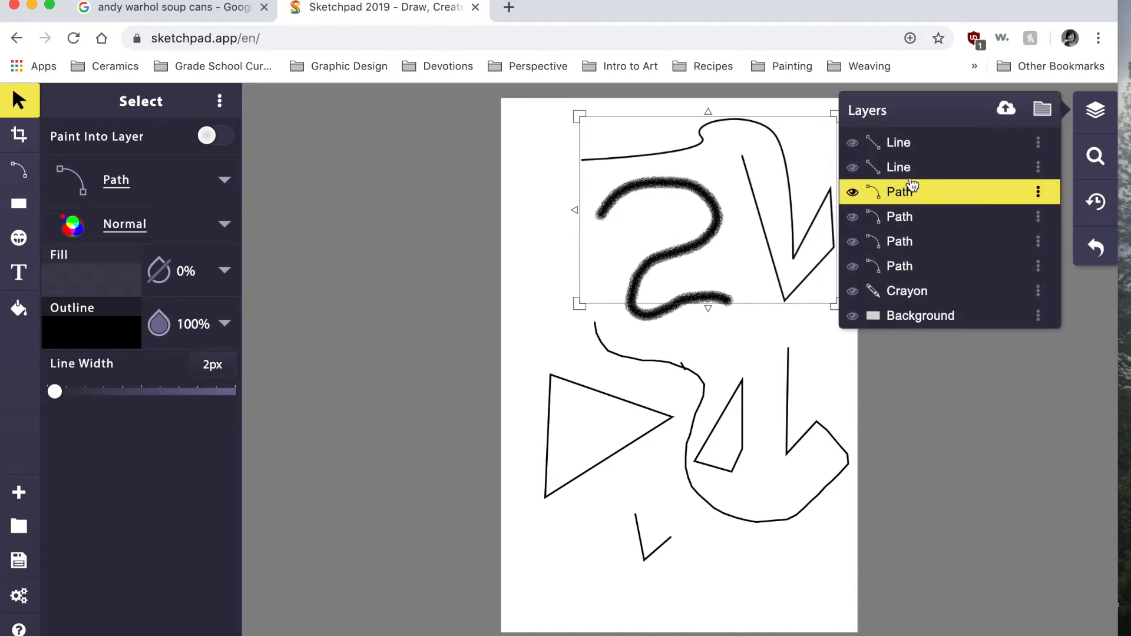
{"action": "left_click", "coordinate": [907, 294]}
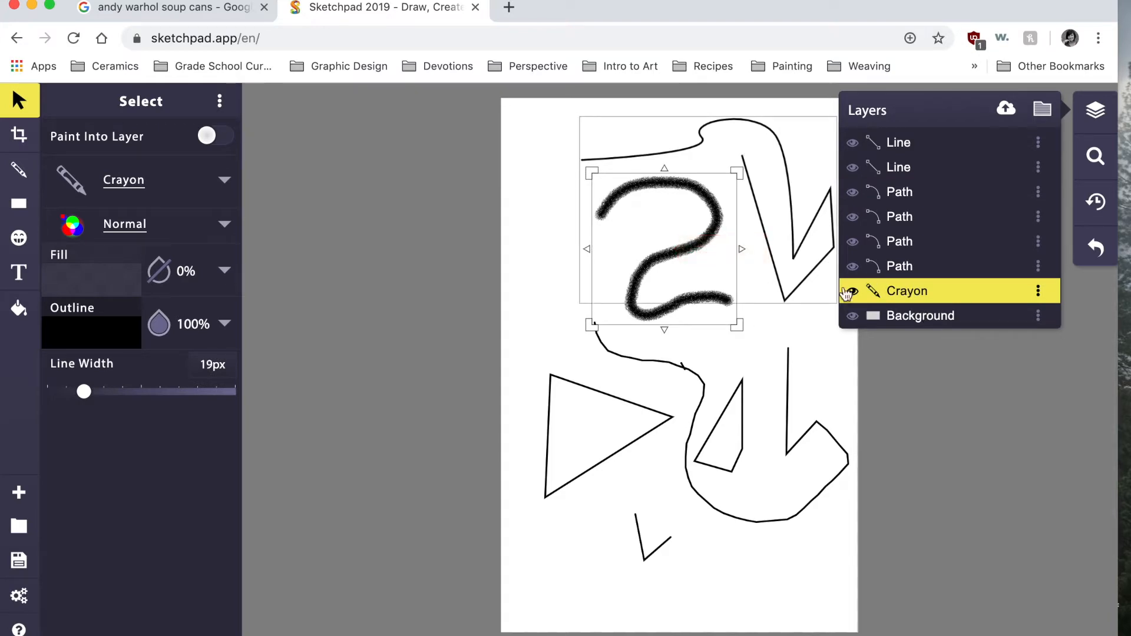
{"action": "left_click_drag", "start_coordinate": [715, 230], "coordinate": [661, 239]}
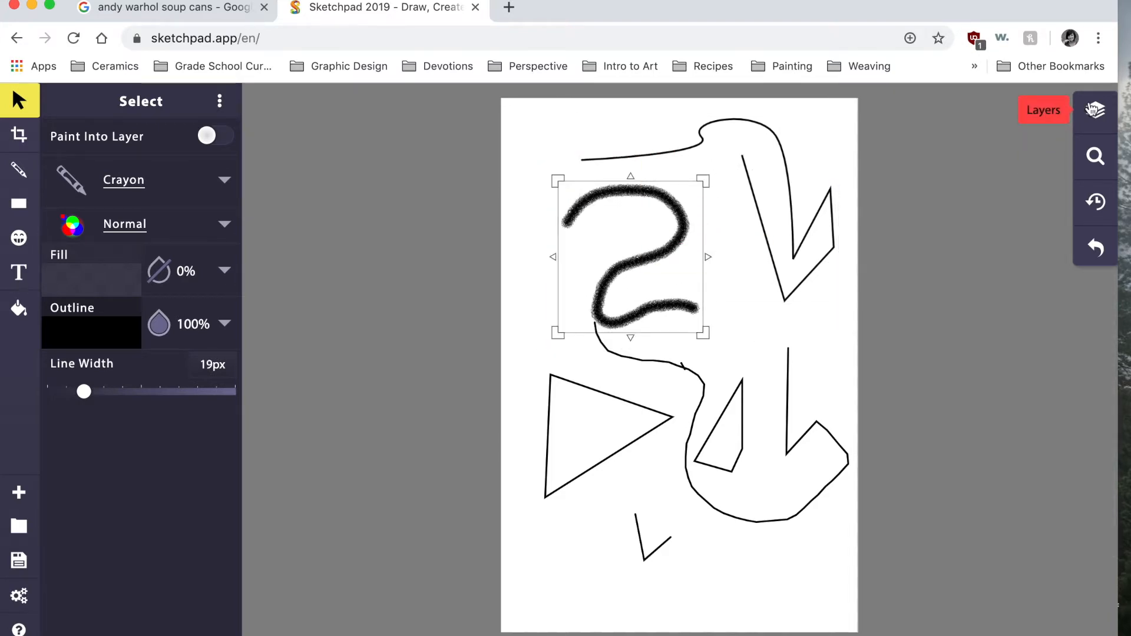
Delete the crayon stroke's layer.
{"action": "left_click", "coordinate": [1095, 110]}
{"action": "left_click", "coordinate": [1037, 291]}
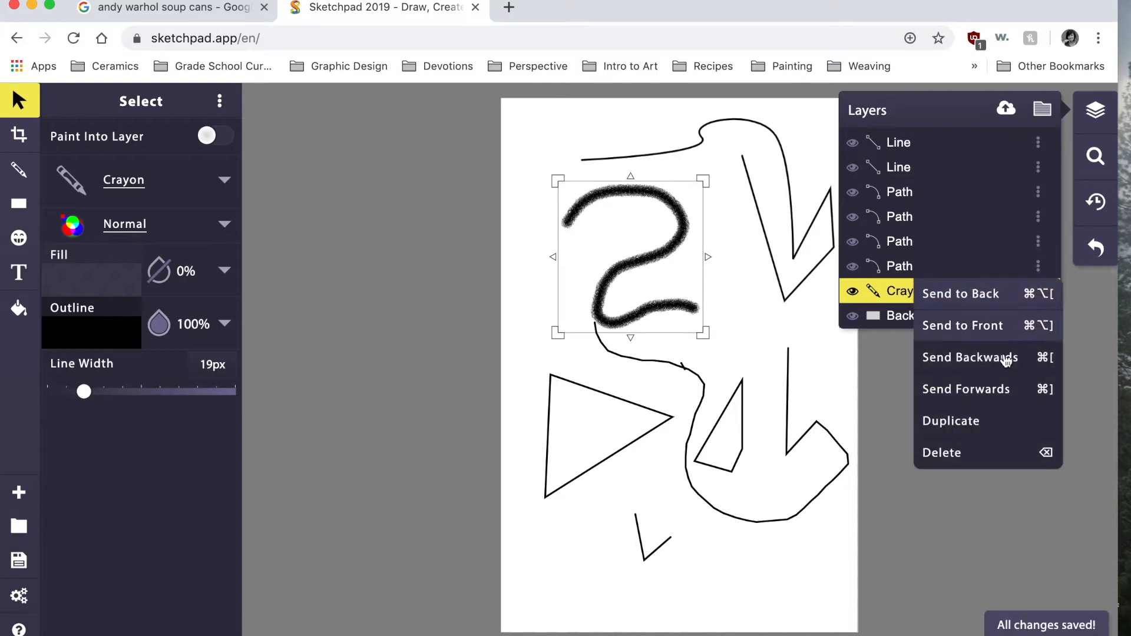
{"action": "left_click", "coordinate": [960, 451]}
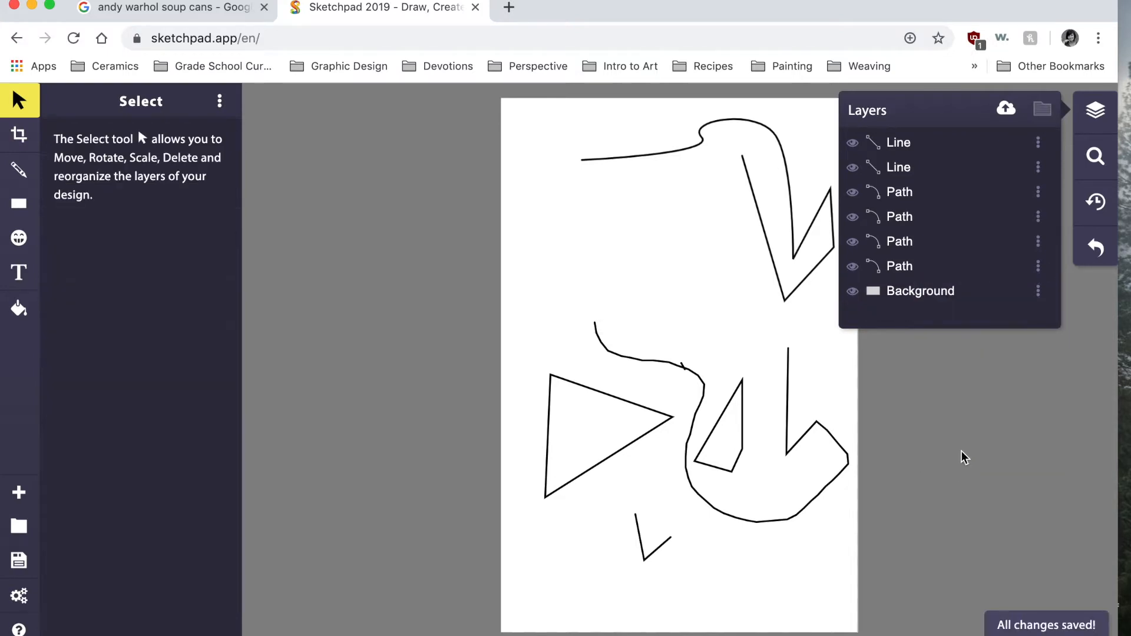
Select the triangle's path layer and rename it "Triangle".
{"action": "left_click", "coordinate": [903, 266]}
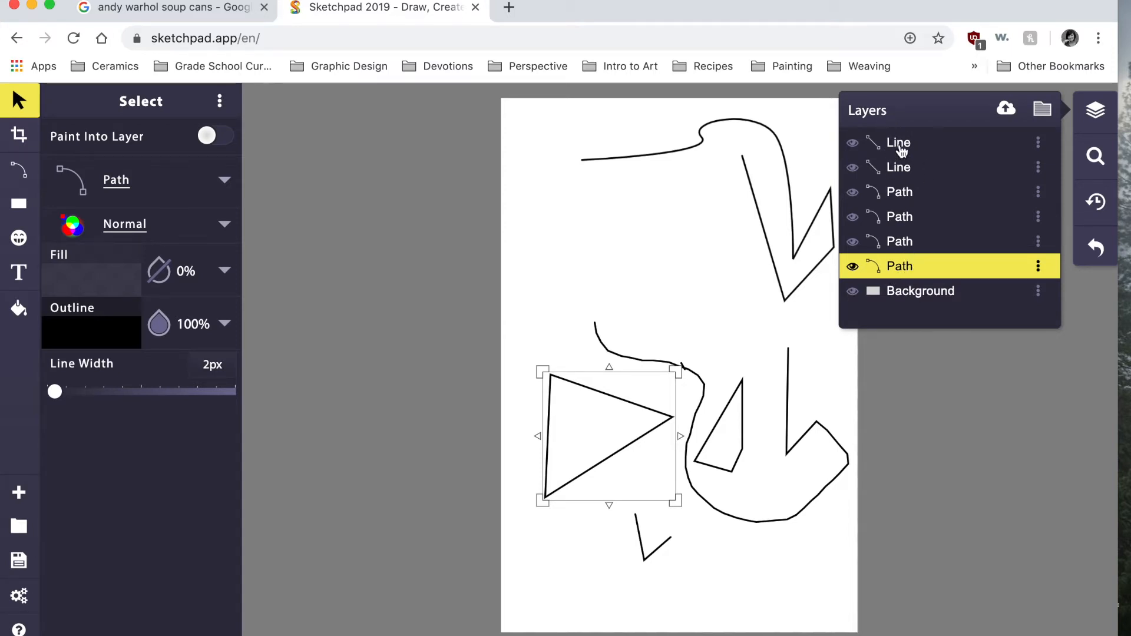
{"action": "double_click", "coordinate": [905, 268]}
{"action": "type", "text": "Triangle"}
{"action": "left_click", "coordinate": [901, 242]}
{"action": "left_click", "coordinate": [903, 270]}
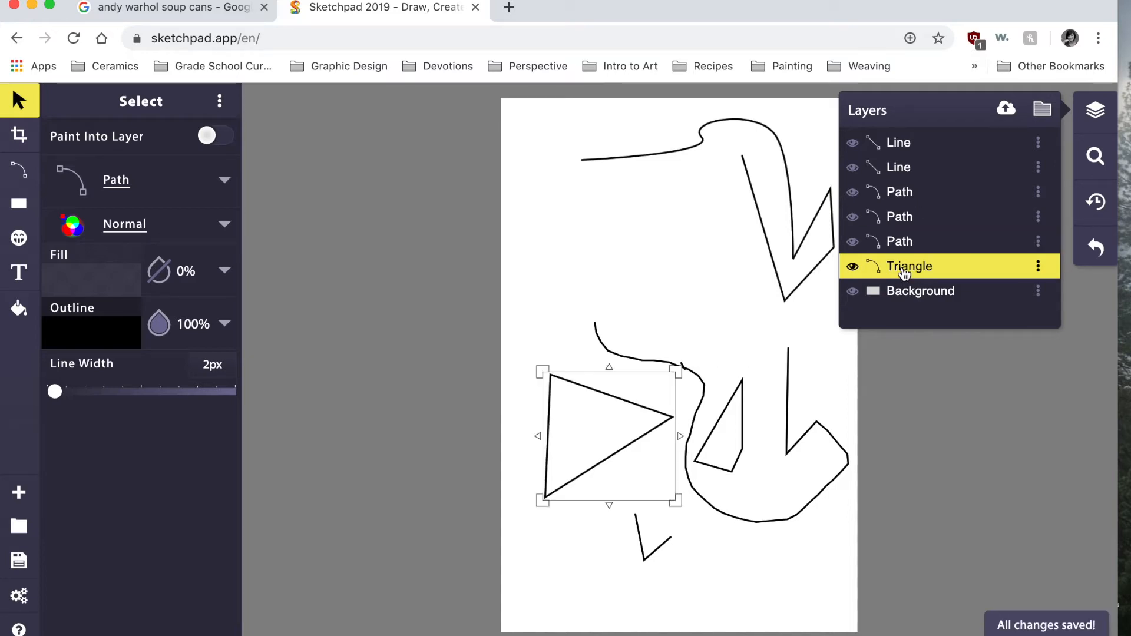
Hide and show the Triangle layer, and do the same with the layer of the curved zigzag path.
{"action": "left_click", "coordinate": [853, 268]}
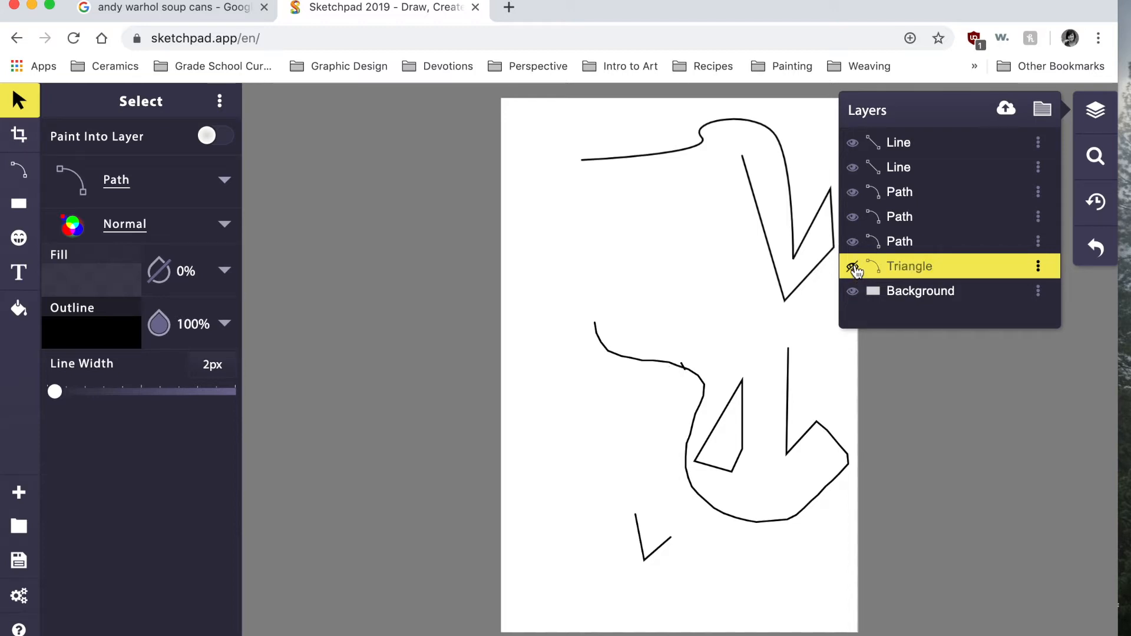
{"action": "left_click", "coordinate": [853, 268]}
{"action": "left_click", "coordinate": [912, 191]}
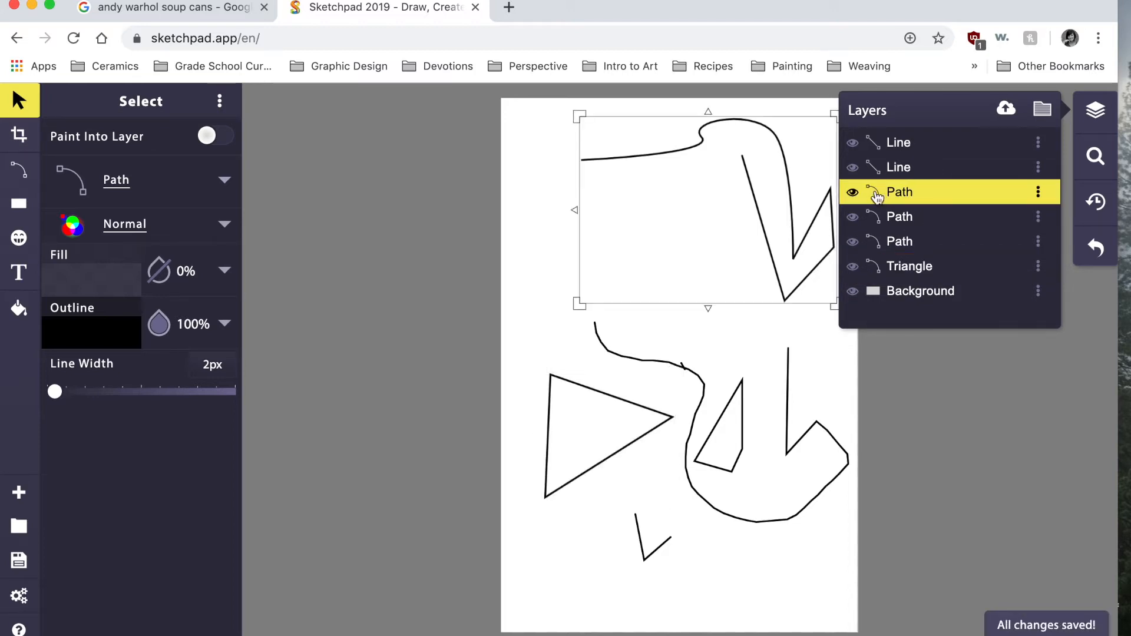
{"action": "left_click", "coordinate": [852, 193]}
{"action": "left_click", "coordinate": [852, 193]}
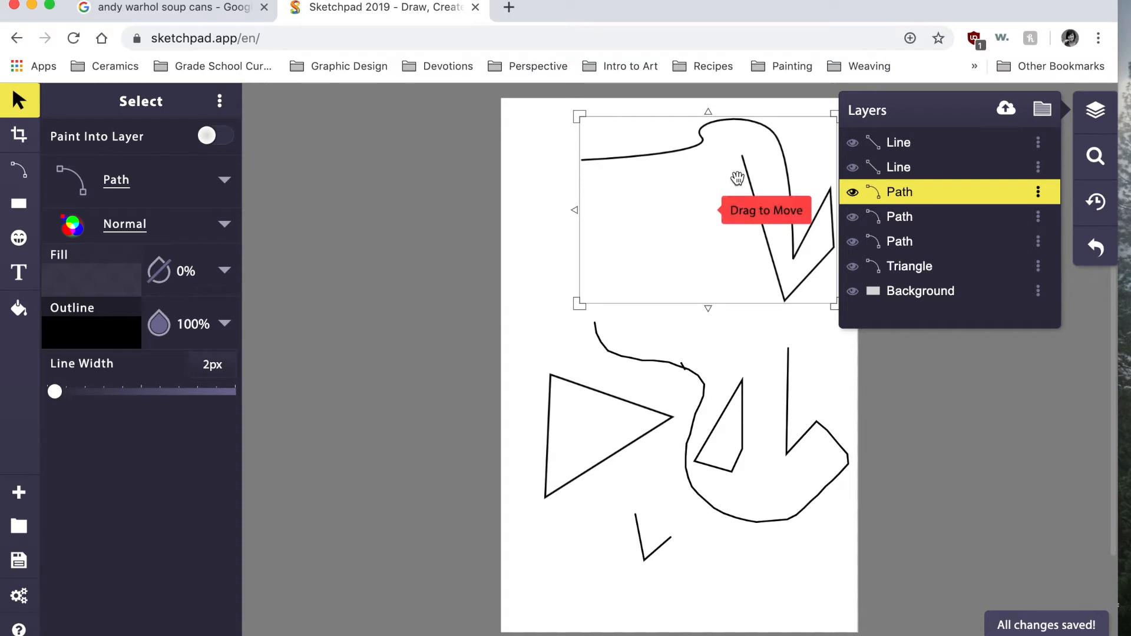
Delete the curved zigzag path, the small V and every other drawn shape, leaving only the Background layer.
{"action": "key", "text": "Delete"}
{"action": "left_click", "coordinate": [641, 545]}
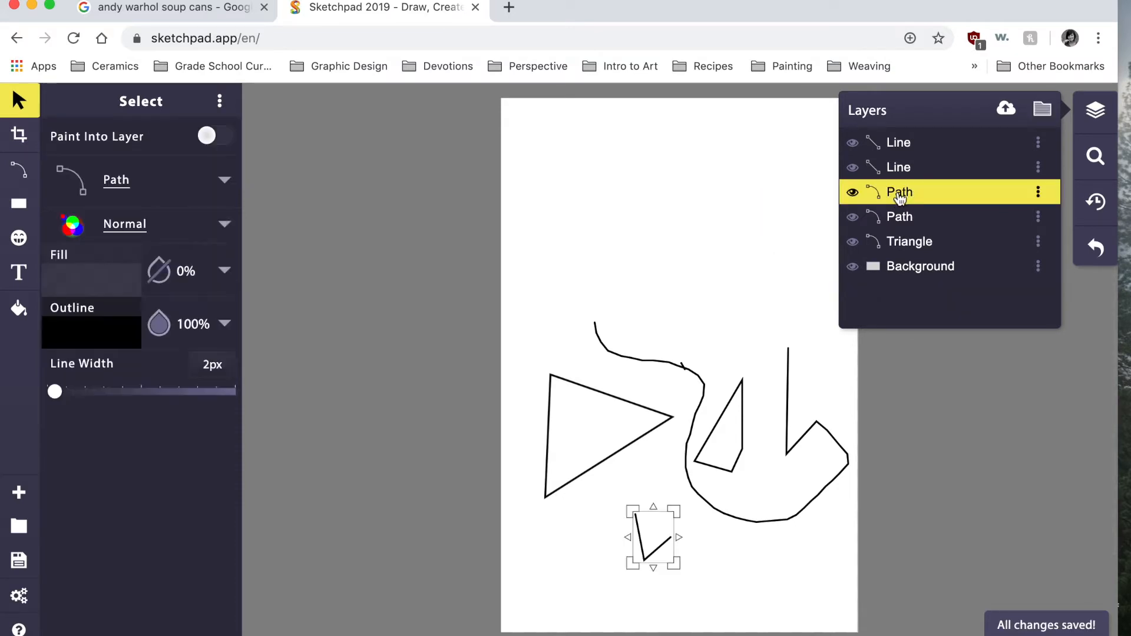
{"action": "key", "text": "Delete"}
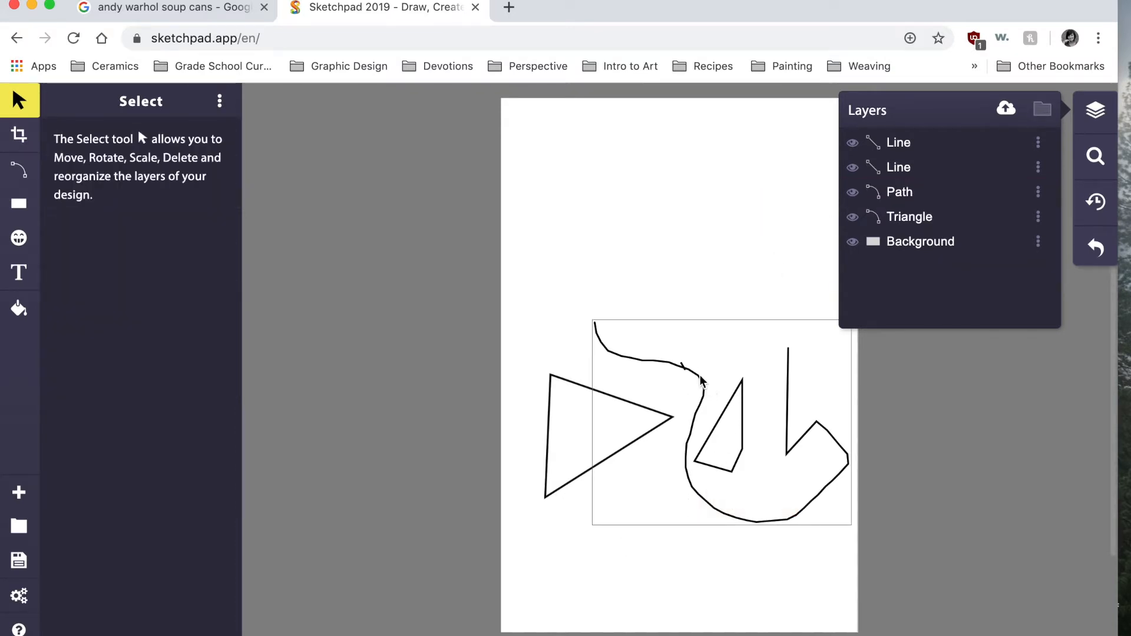
{"action": "left_click", "coordinate": [739, 402]}
{"action": "key", "text": "Delete"}
{"action": "left_click", "coordinate": [739, 400]}
{"action": "key", "text": "Delete"}
{"action": "key", "text": "Delete"}
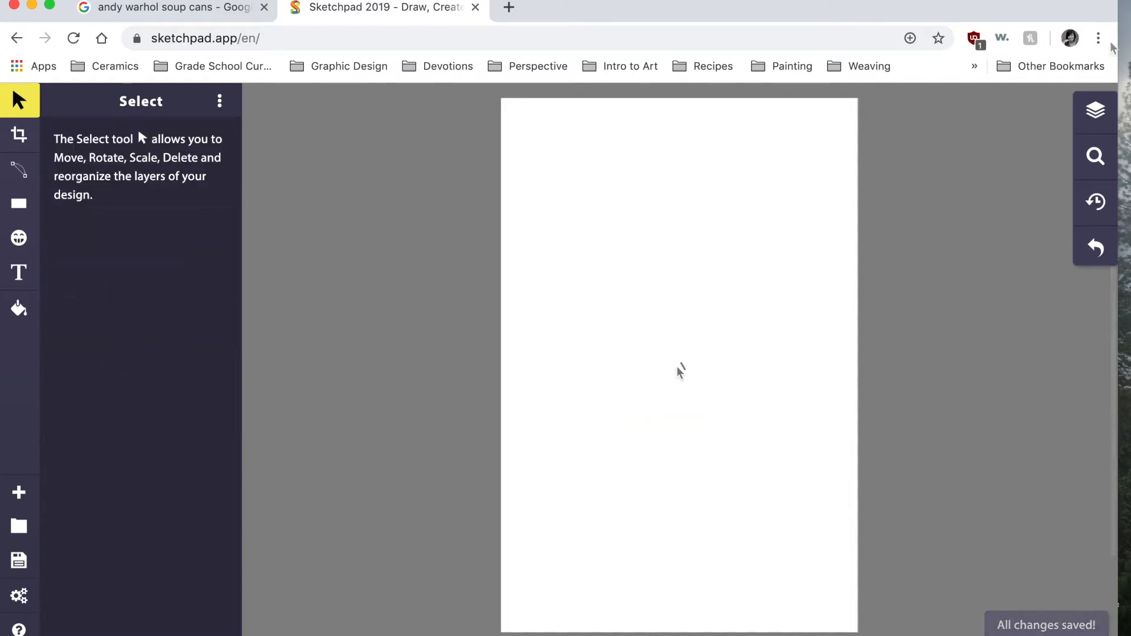
{"action": "left_click", "coordinate": [1093, 111]}
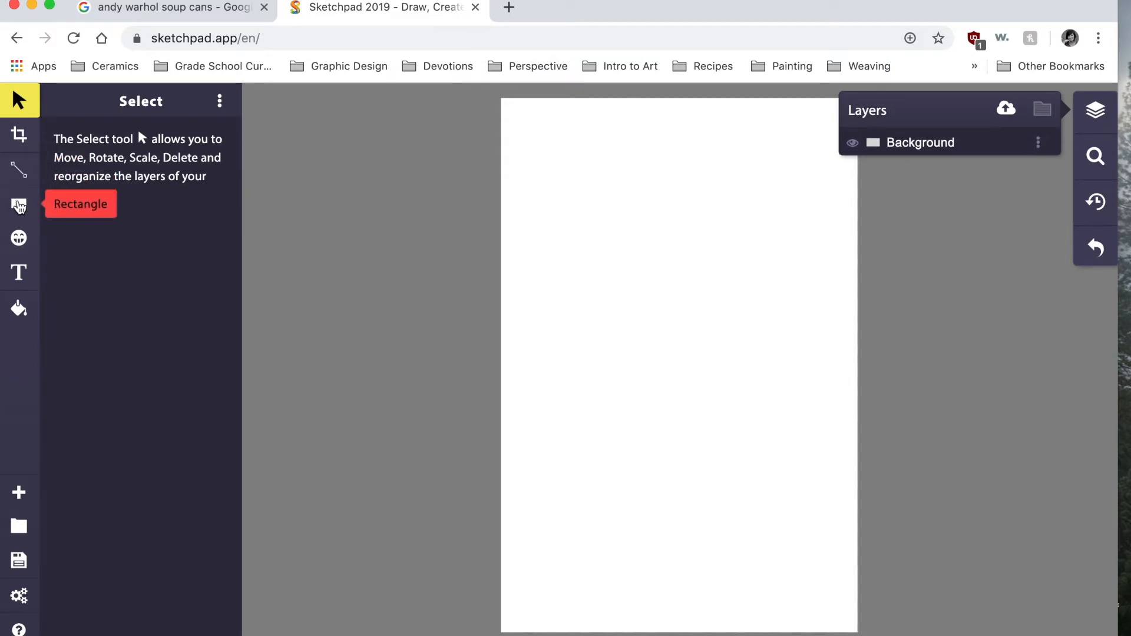
Set the Rectangle shape tool to 0% fill opacity, 12 px line width, 12% roundness and 10% cutout.
{"action": "left_click", "coordinate": [17, 207]}
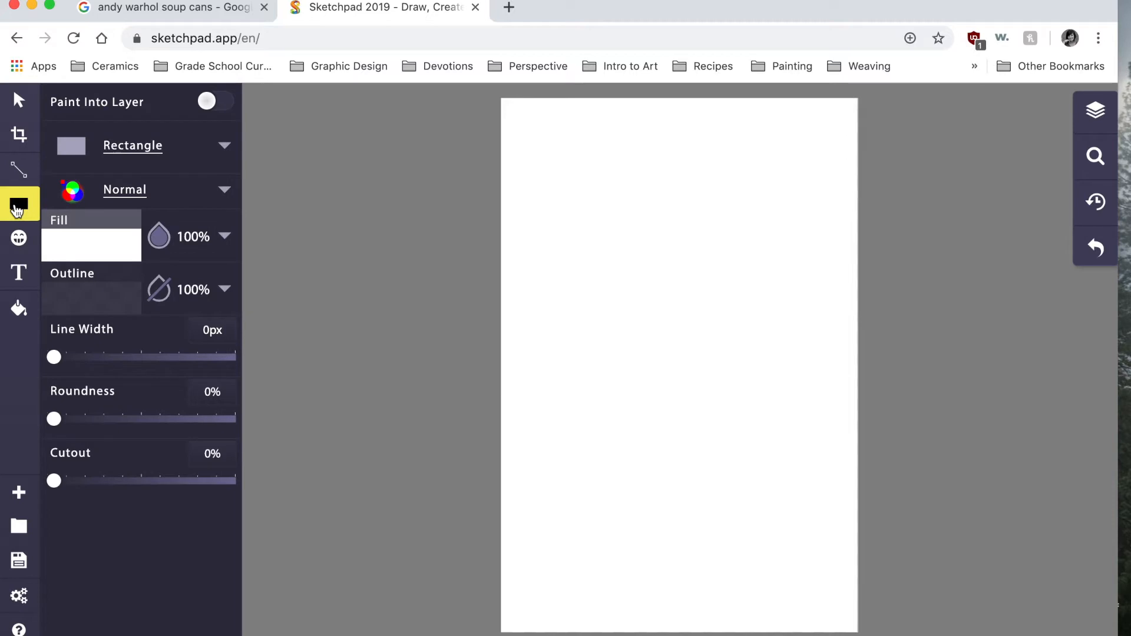
{"action": "left_click", "coordinate": [121, 150]}
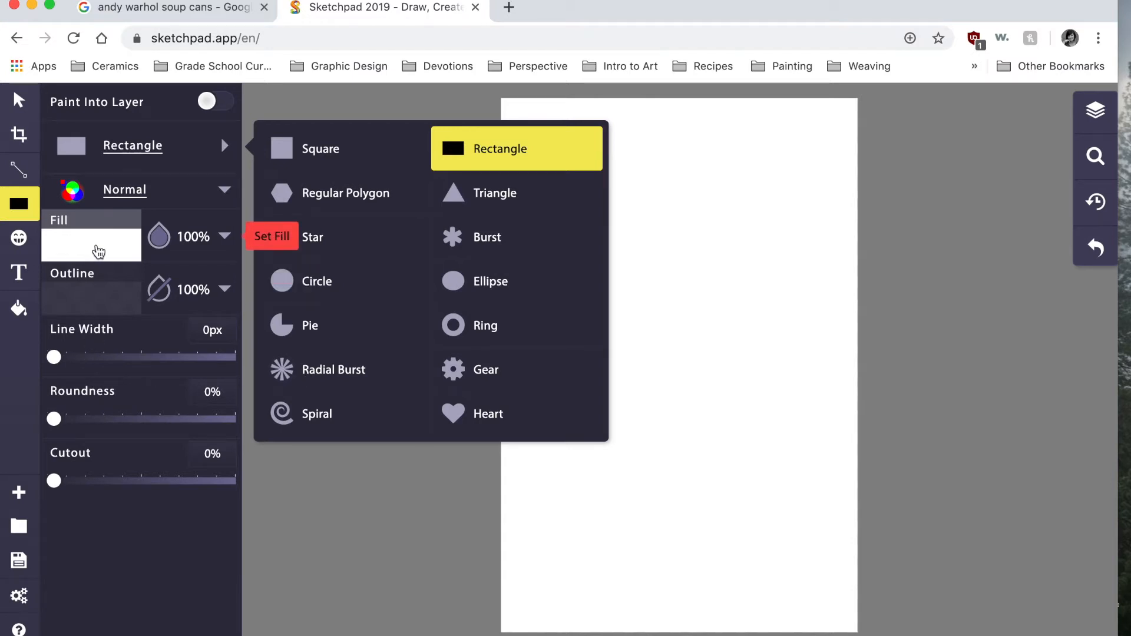
{"action": "left_click", "coordinate": [162, 245]}
{"action": "left_click", "coordinate": [162, 245]}
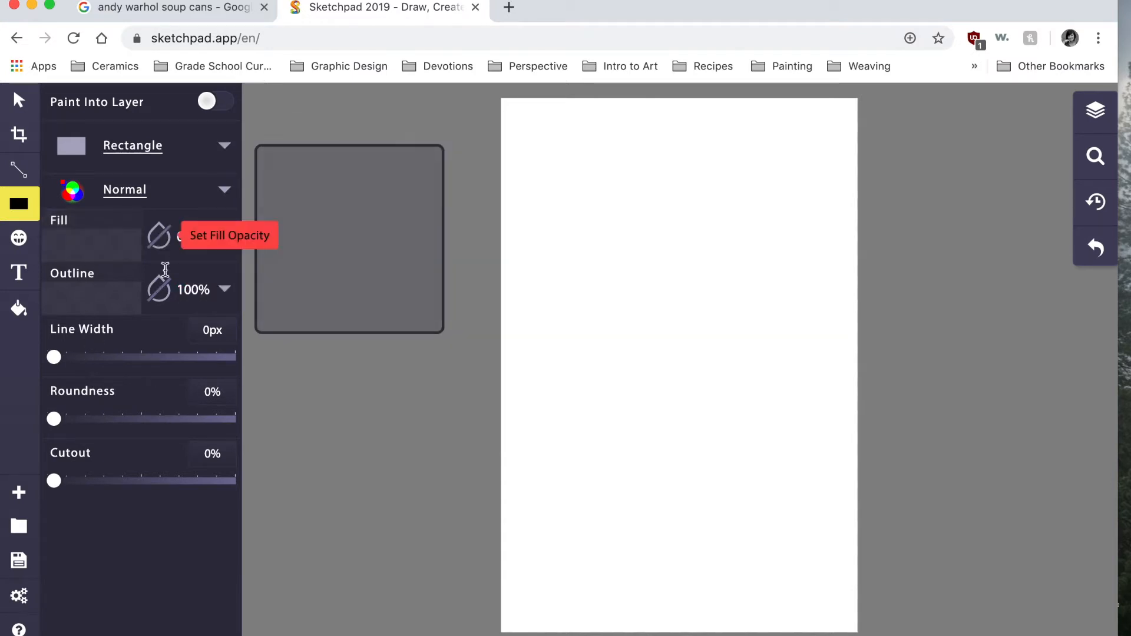
{"action": "left_click", "coordinate": [159, 291]}
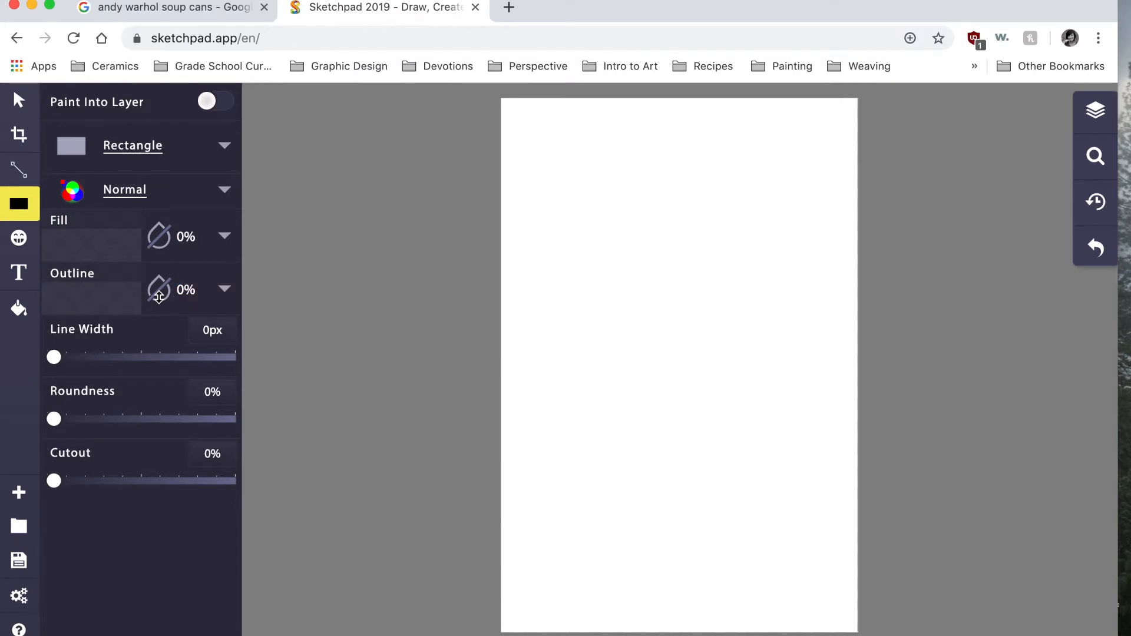
{"action": "mouse_move", "coordinate": [56, 359]}
{"action": "left_mouse_down"}
{"action": "mouse_move", "coordinate": [179, 360]}
{"action": "mouse_move", "coordinate": [68, 359]}
{"action": "mouse_move", "coordinate": [97, 357]}
{"action": "left_mouse_up"}
{"action": "mouse_move", "coordinate": [54, 418]}
{"action": "left_mouse_down"}
{"action": "mouse_move", "coordinate": [222, 430]}
{"action": "mouse_move", "coordinate": [239, 419]}
{"action": "mouse_move", "coordinate": [74, 418]}
{"action": "left_mouse_up"}
{"action": "mouse_move", "coordinate": [54, 481]}
{"action": "left_mouse_down"}
{"action": "mouse_move", "coordinate": [169, 495]}
{"action": "mouse_move", "coordinate": [69, 495]}
{"action": "left_mouse_up"}
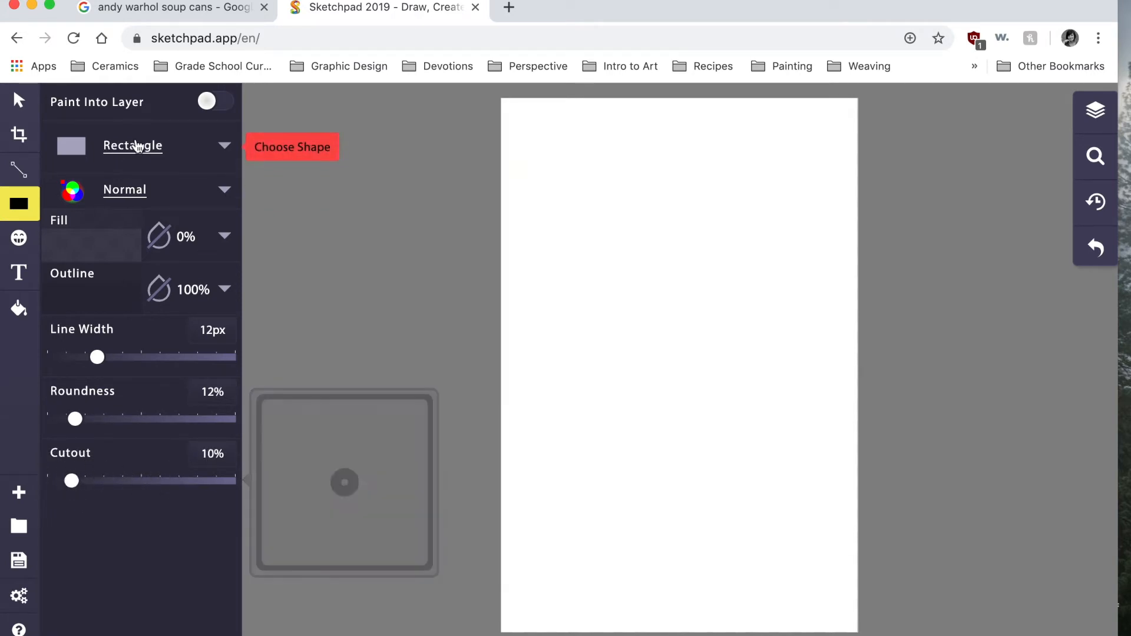
Draw a circle at the page's left edge with the Circle shape and move it fully onto the page, slightly above the centre.
{"action": "left_click", "coordinate": [137, 147]}
{"action": "left_click", "coordinate": [313, 289]}
{"action": "left_click_drag", "start_coordinate": [555, 283], "coordinate": [612, 351]}
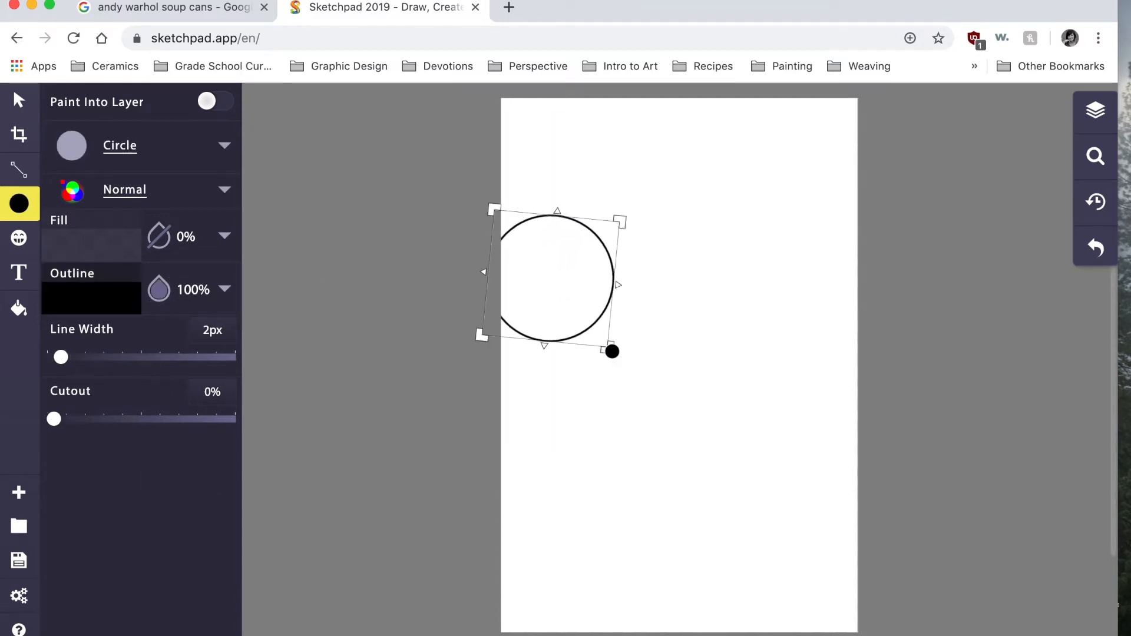
{"action": "left_click_drag", "start_coordinate": [558, 275], "coordinate": [655, 311]}
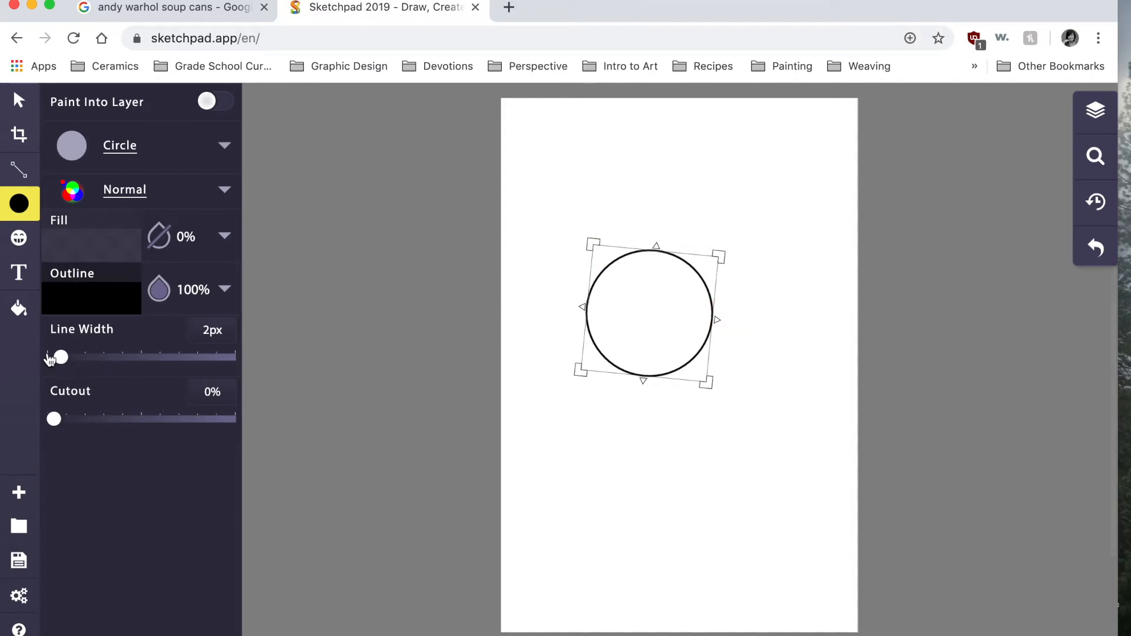
Set the circle's line width to 7.24 px and cutout to 24%, and fill it with light purple c67aff.
{"action": "mouse_move", "coordinate": [65, 360]}
{"action": "left_mouse_down"}
{"action": "mouse_move", "coordinate": [156, 357]}
{"action": "mouse_move", "coordinate": [78, 357]}
{"action": "left_mouse_up"}
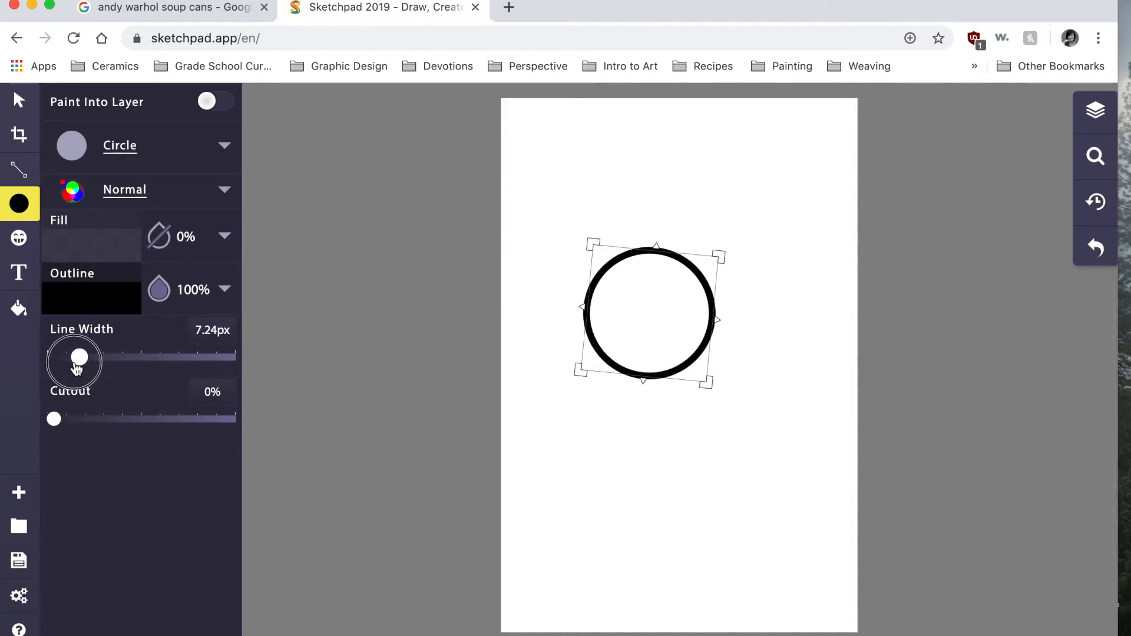
{"action": "left_click_drag", "start_coordinate": [54, 423], "coordinate": [95, 419]}
{"action": "left_click", "coordinate": [97, 242]}
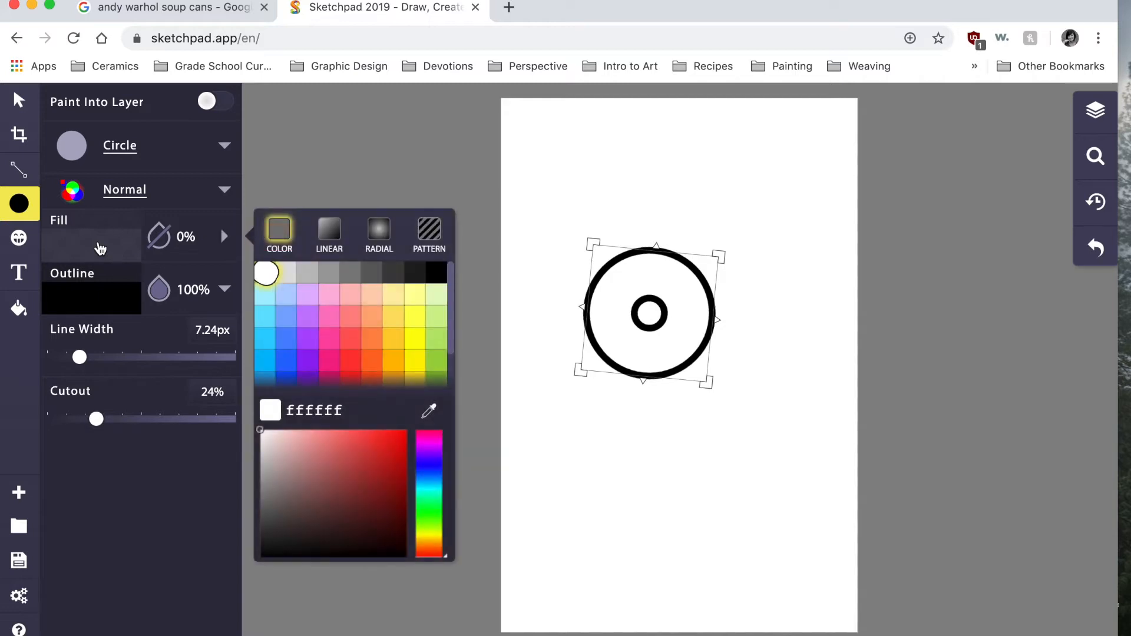
{"action": "left_click", "coordinate": [345, 346]}
{"action": "left_click", "coordinate": [307, 340]}
{"action": "left_click", "coordinate": [308, 318]}
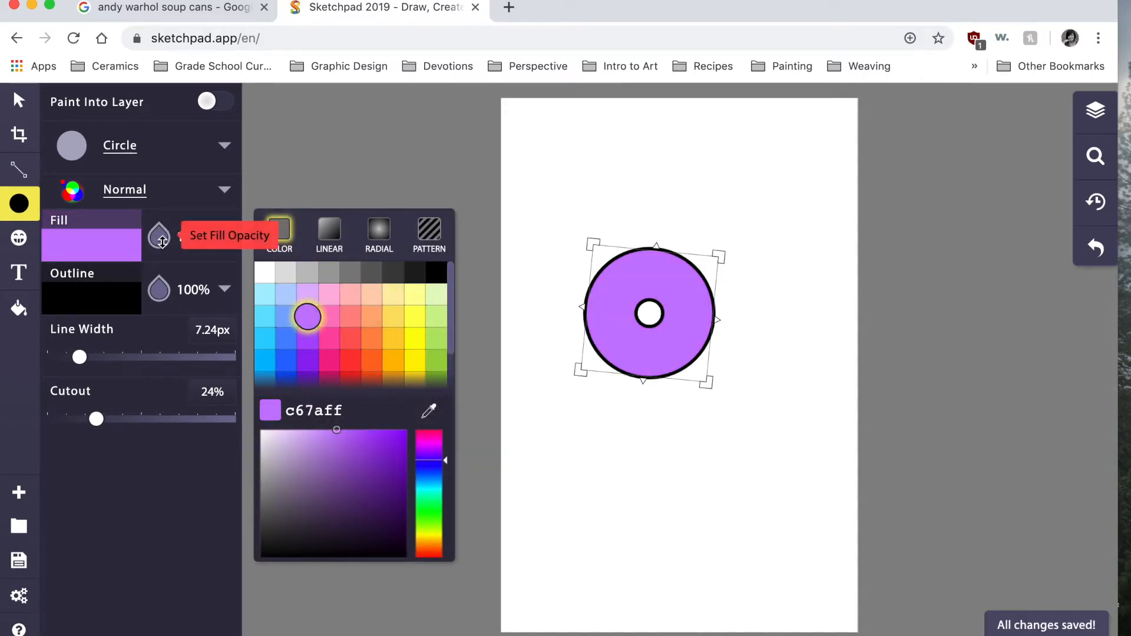
Toggle the circle's fill and outline opacity, ending with a 100% purple fill and a 0% outline.
{"action": "left_click", "coordinate": [162, 236]}
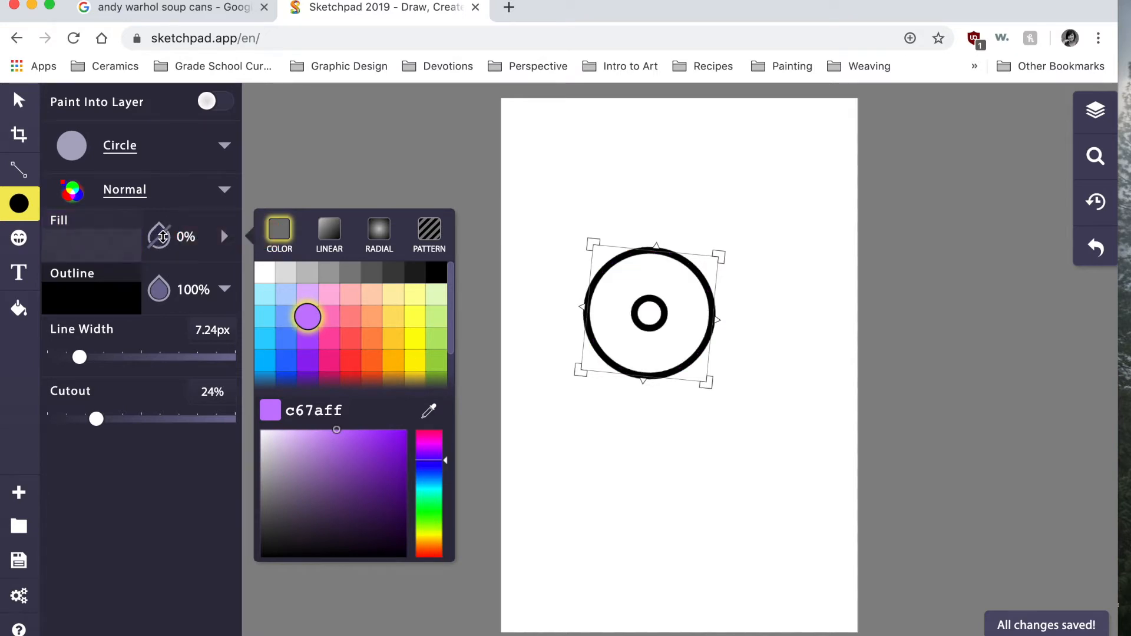
{"action": "left_click", "coordinate": [116, 307]}
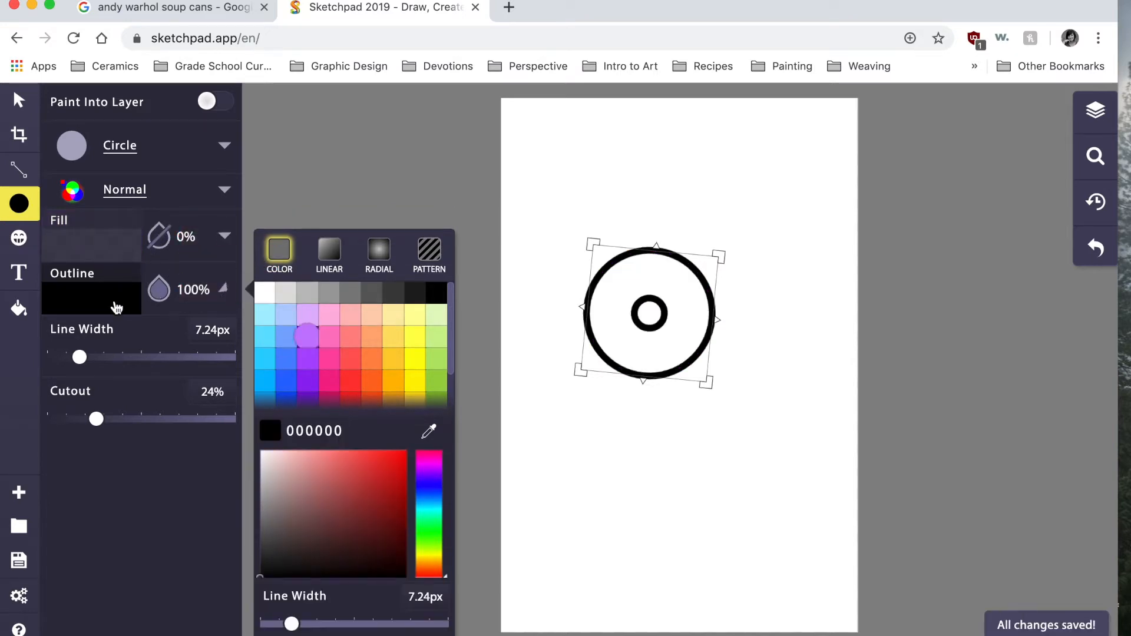
{"action": "left_click", "coordinate": [160, 290]}
{"action": "left_click", "coordinate": [160, 291]}
{"action": "left_click", "coordinate": [161, 291]}
{"action": "left_click", "coordinate": [165, 236]}
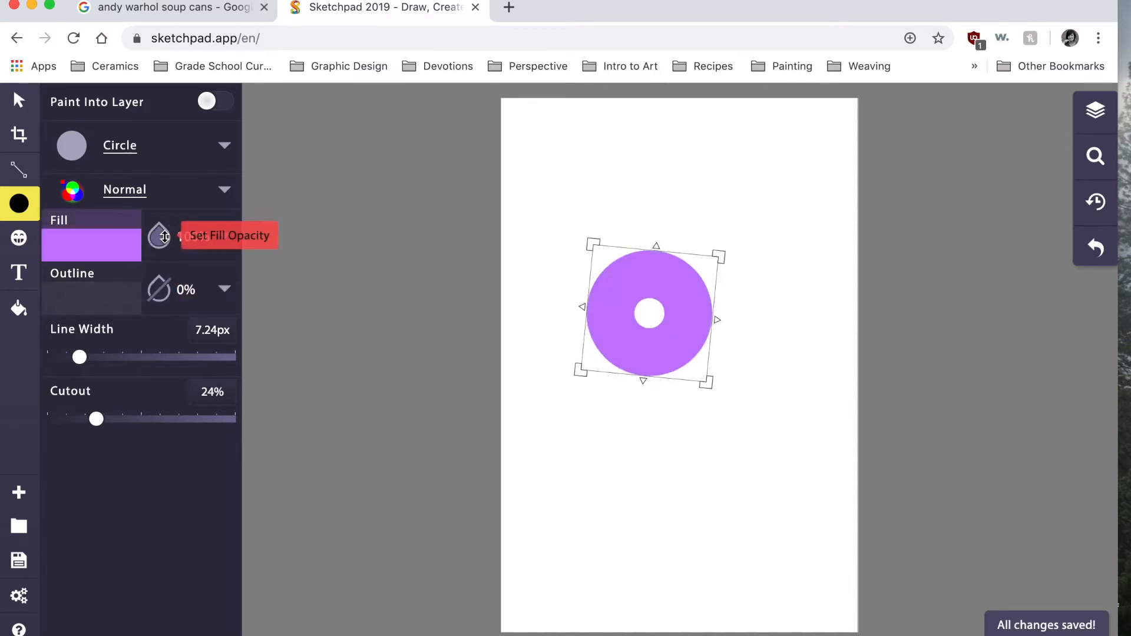
Move the purple circle slightly down and enlarge it by its lower-right corner.
{"action": "left_click_drag", "start_coordinate": [652, 318], "coordinate": [669, 366]}
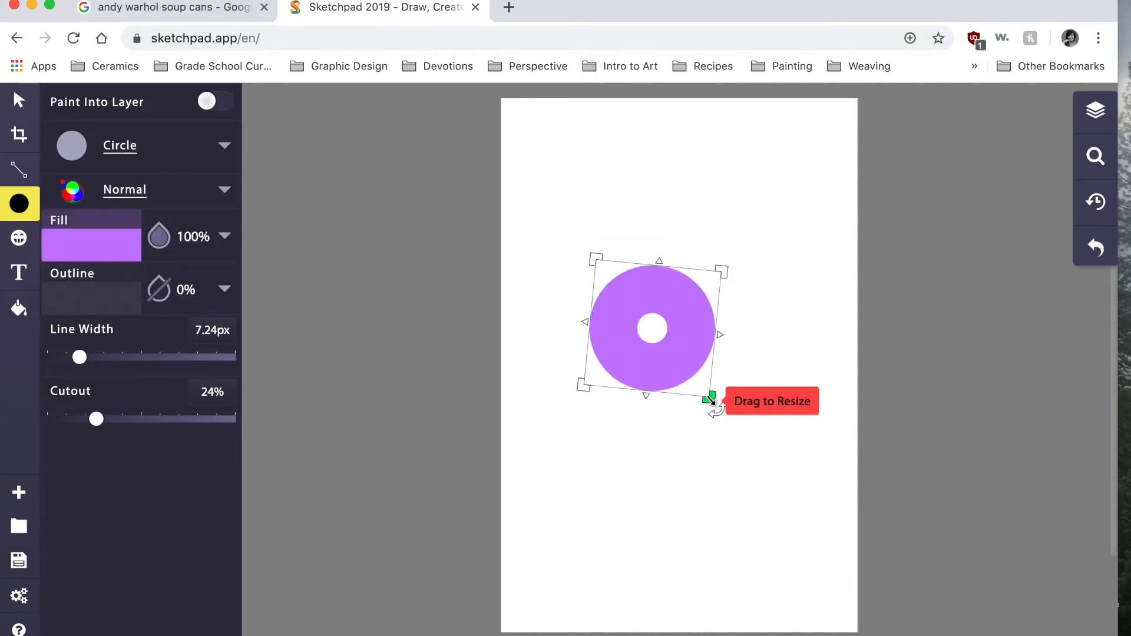
{"action": "left_click_drag", "start_coordinate": [711, 400], "coordinate": [779, 424]}
{"action": "left_click_drag", "start_coordinate": [780, 424], "coordinate": [779, 422]}
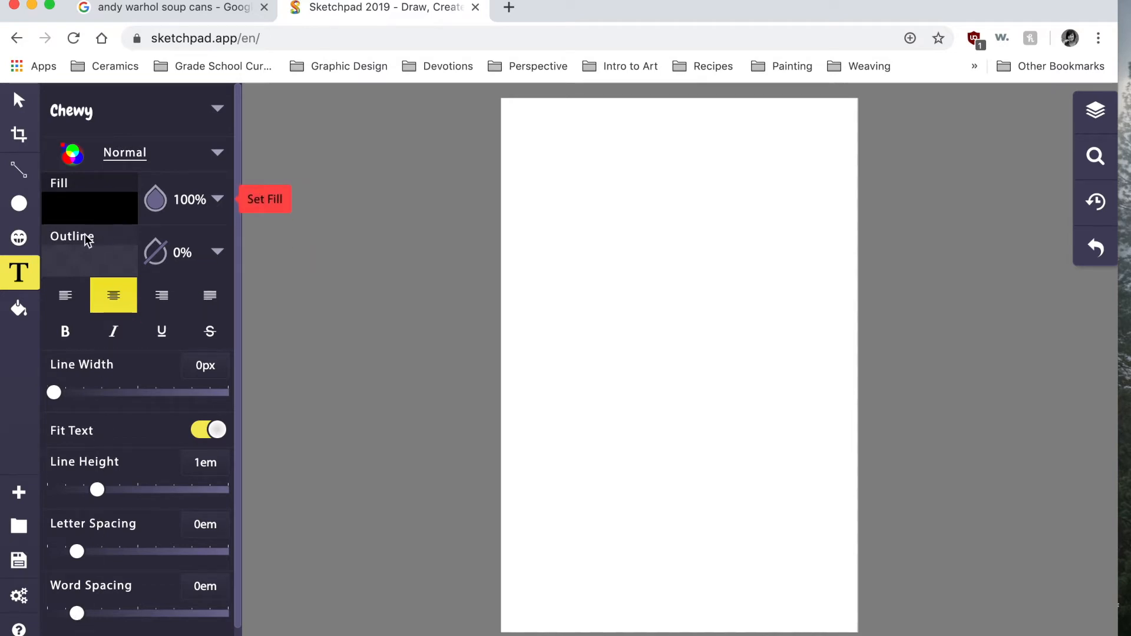
Load the image soap.jpg from the Desktop onto the blank page with the Clipart tool and show the layer list.
{"action": "left_click", "coordinate": [18, 319]}
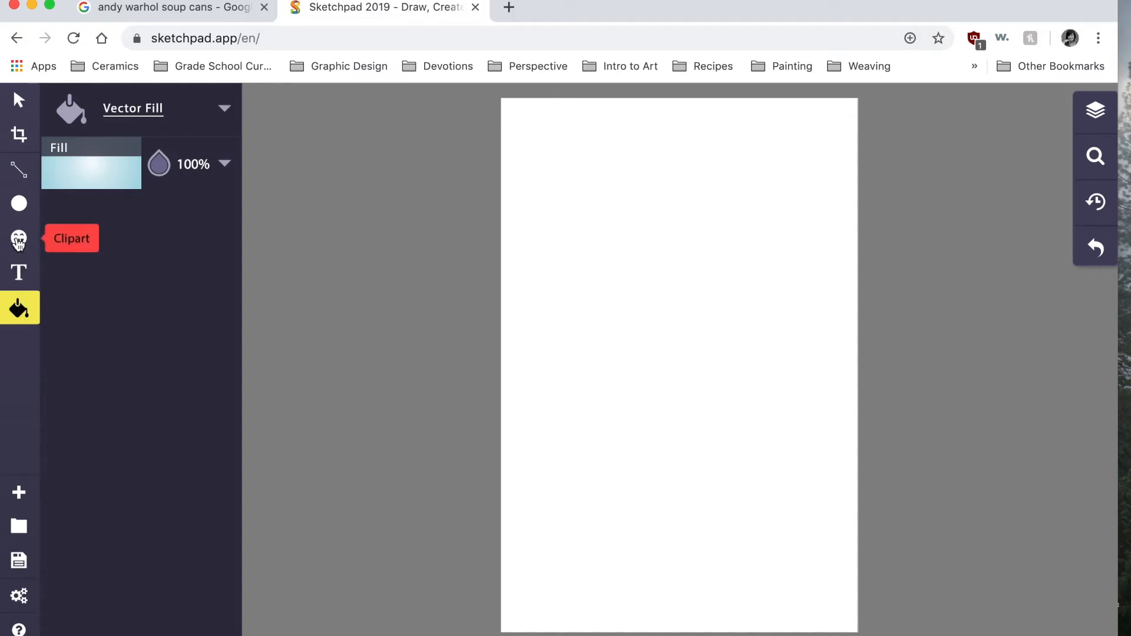
{"action": "left_click", "coordinate": [21, 241]}
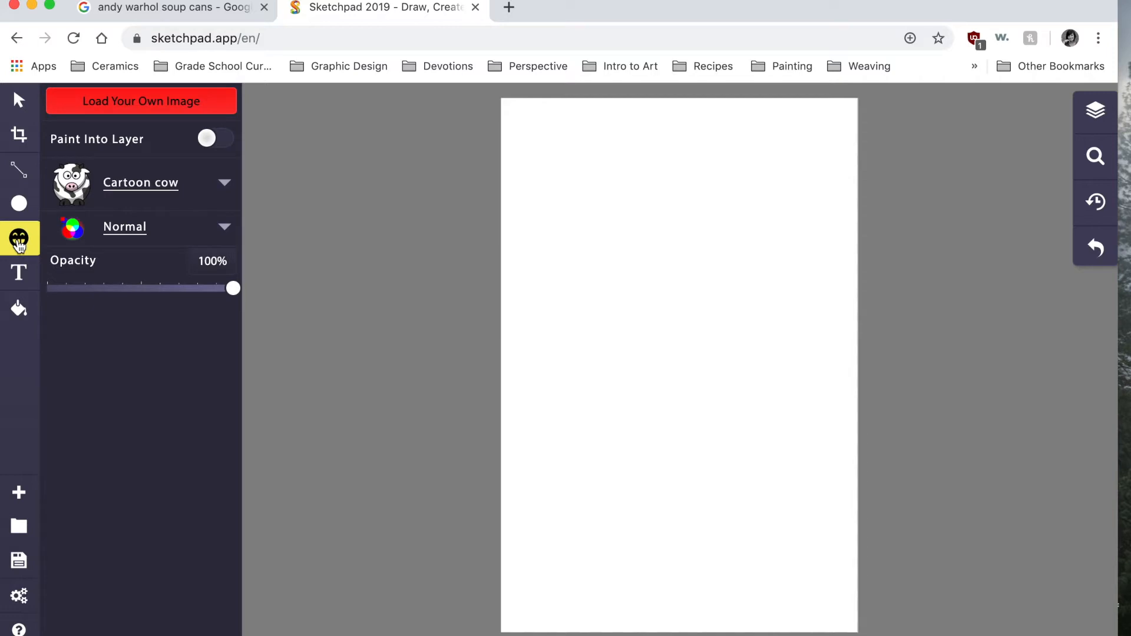
{"action": "left_click", "coordinate": [143, 109]}
{"action": "left_click", "coordinate": [72, 168]}
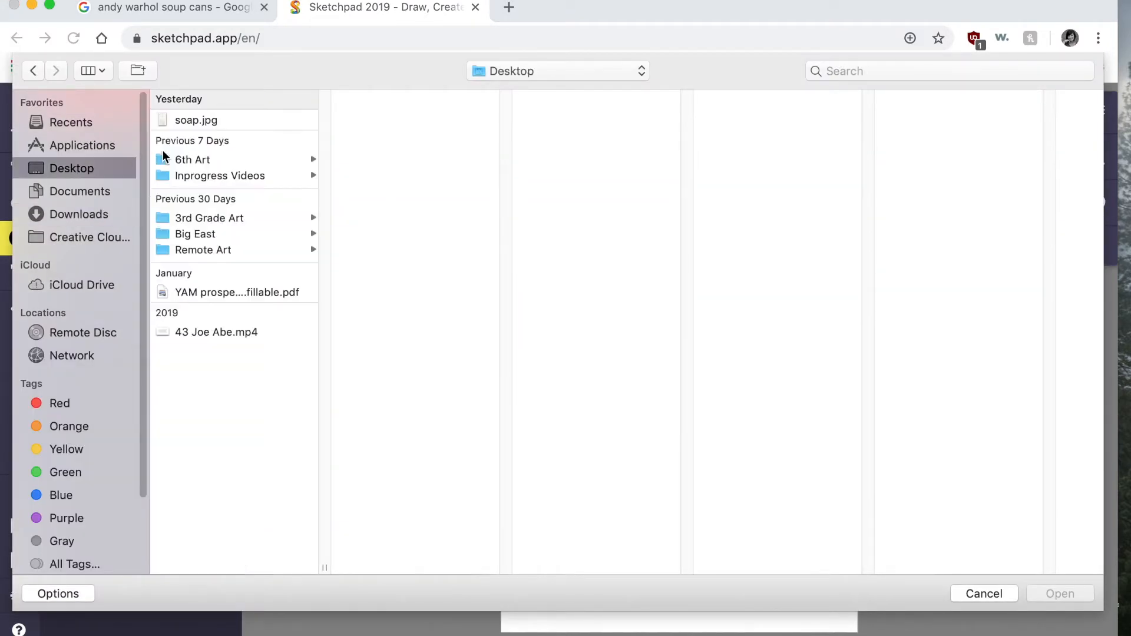
{"action": "left_click", "coordinate": [188, 119]}
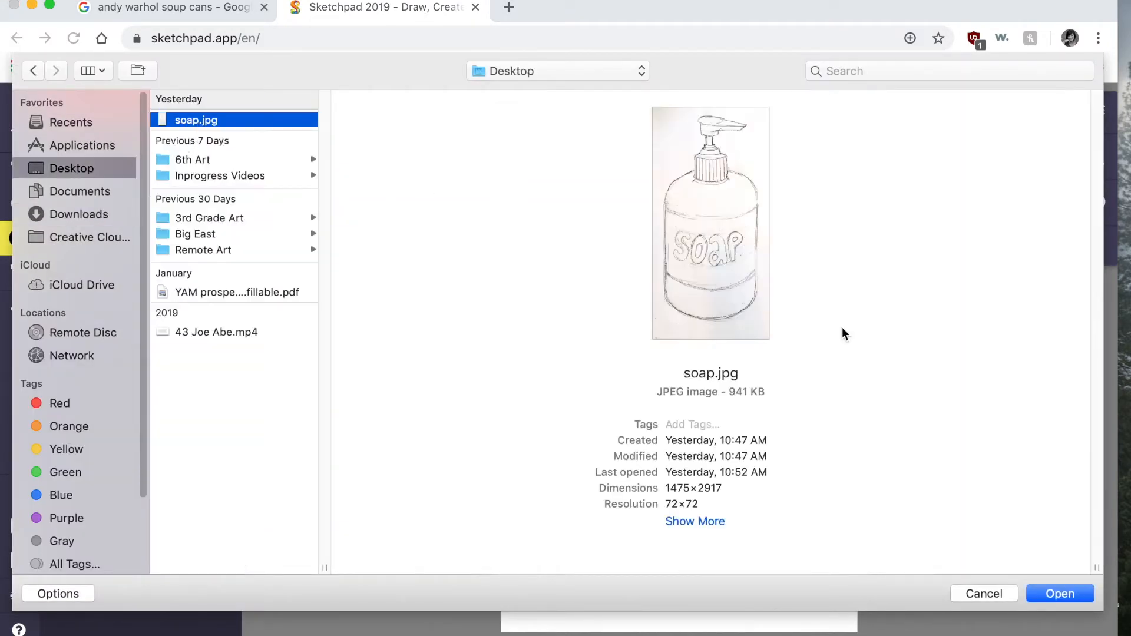
{"action": "left_click", "coordinate": [1079, 600]}
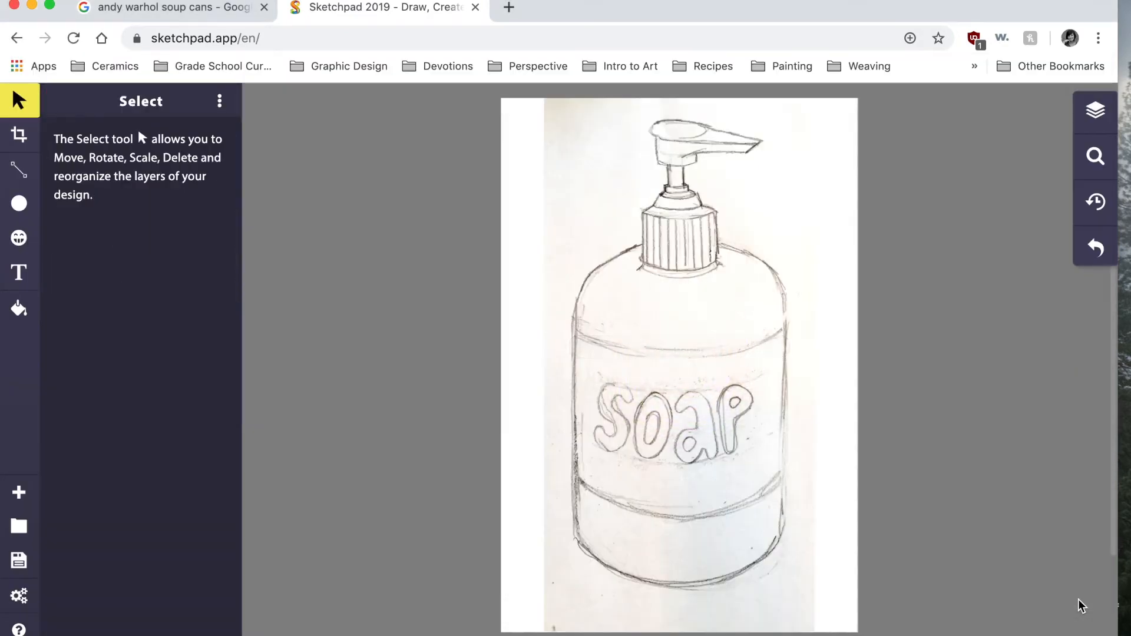
{"action": "left_click", "coordinate": [1094, 116]}
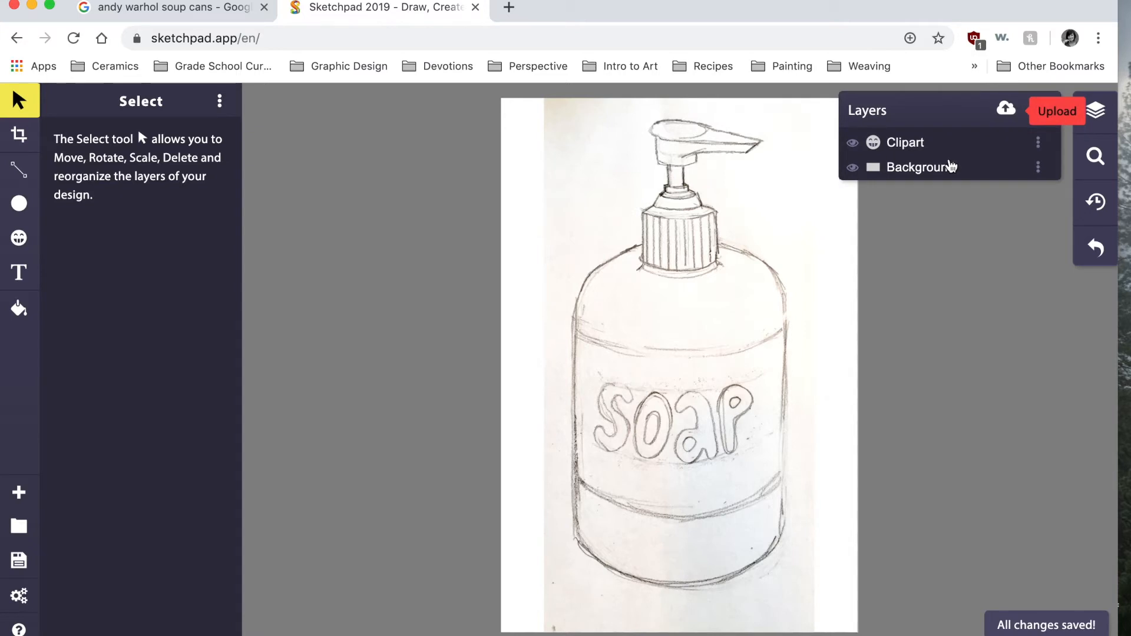
Rename the Clipart layer as Soap.
{"action": "left_click", "coordinate": [910, 146]}
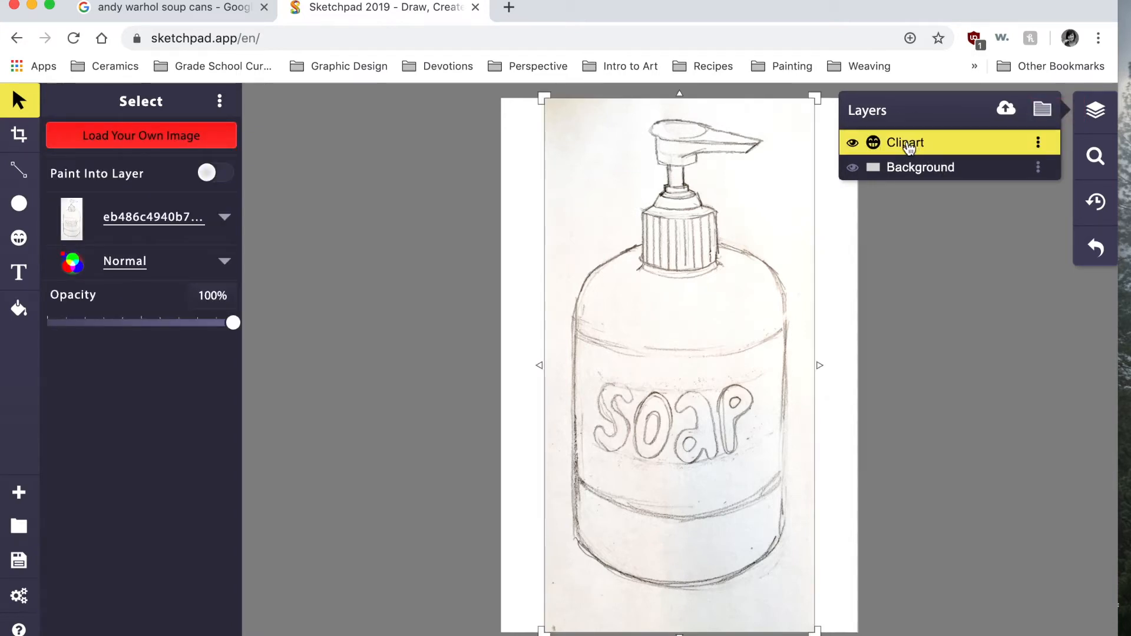
{"action": "double_click", "coordinate": [910, 146]}
{"action": "type", "text": "So"}
{"action": "left_click", "coordinate": [886, 254]}
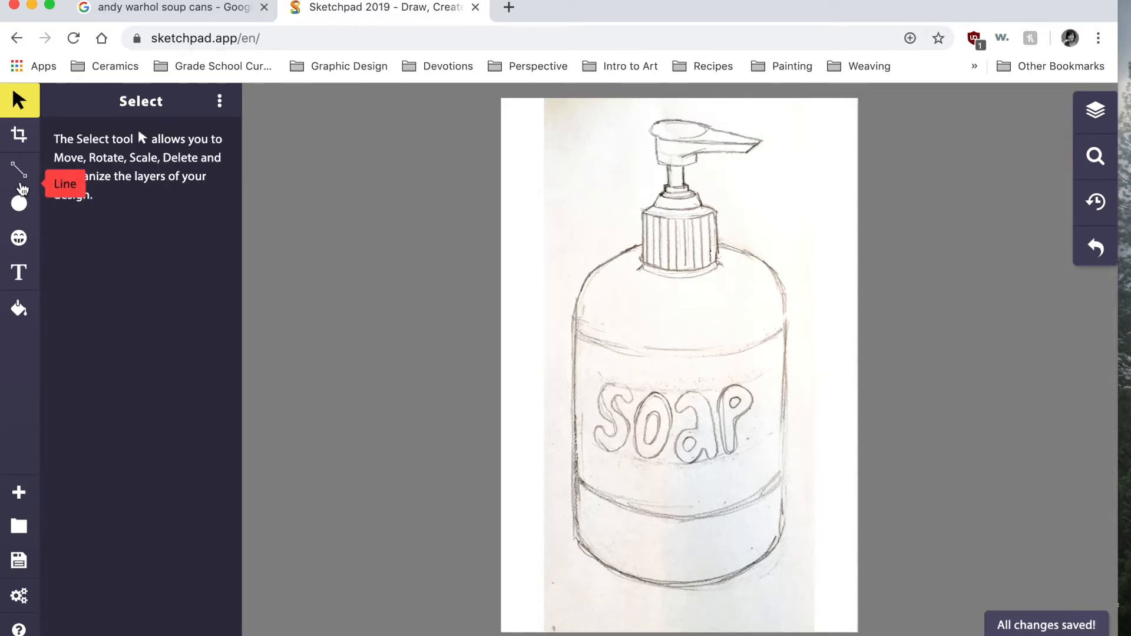
Choose the Path brush for tracing the bottle and set its line width to 3 px.
{"action": "left_click", "coordinate": [19, 170]}
{"action": "left_click", "coordinate": [96, 164]}
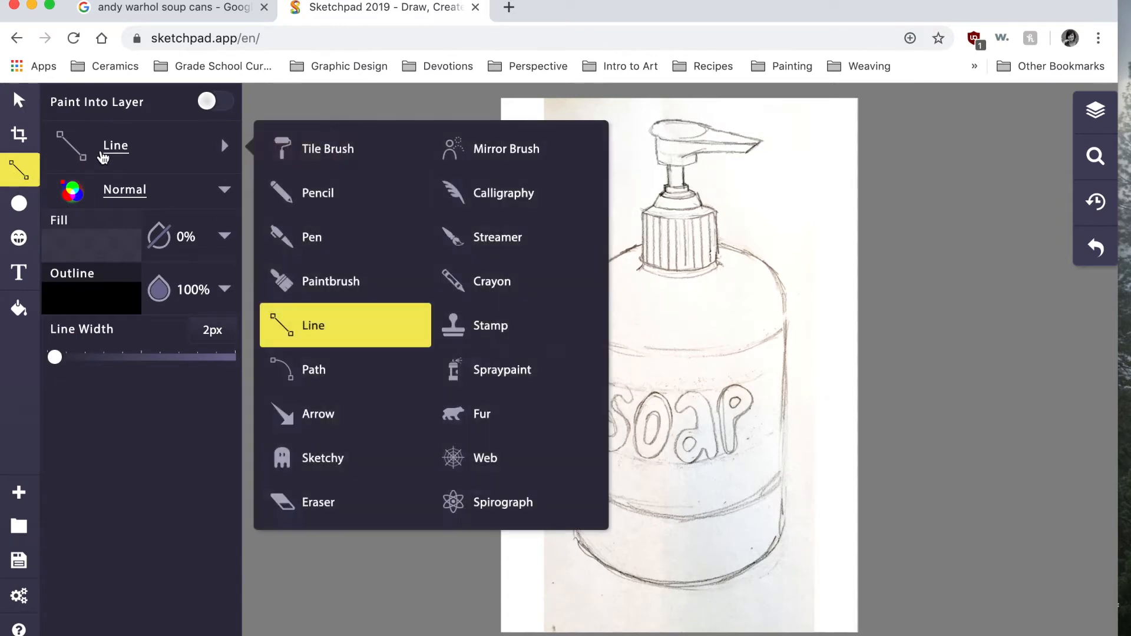
{"action": "left_click", "coordinate": [309, 372]}
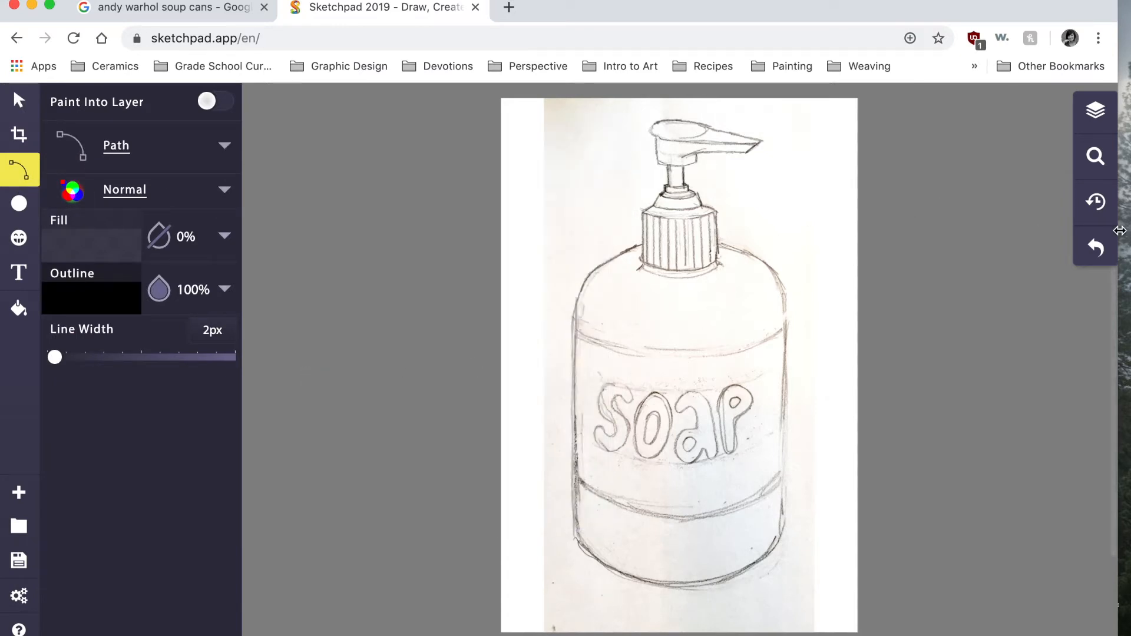
{"action": "left_click", "coordinate": [1095, 156]}
{"action": "left_click_drag", "start_coordinate": [1041, 220], "coordinate": [1041, 209]}
{"action": "mouse_move", "coordinate": [875, 206]}
{"action": "left_mouse_down"}
{"action": "mouse_move", "coordinate": [857, 300]}
{"action": "mouse_move", "coordinate": [813, 399]}
{"action": "mouse_move", "coordinate": [798, 361]}
{"action": "left_mouse_up"}
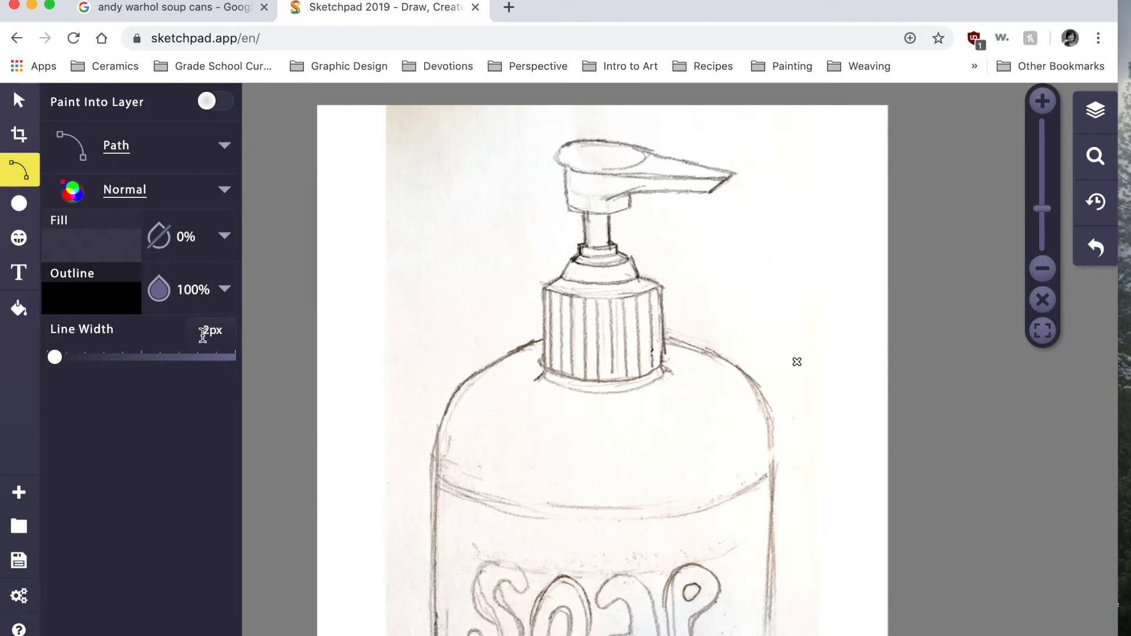
{"action": "left_click_drag", "start_coordinate": [209, 330], "coordinate": [200, 331]}
{"action": "type", "text": "3"}
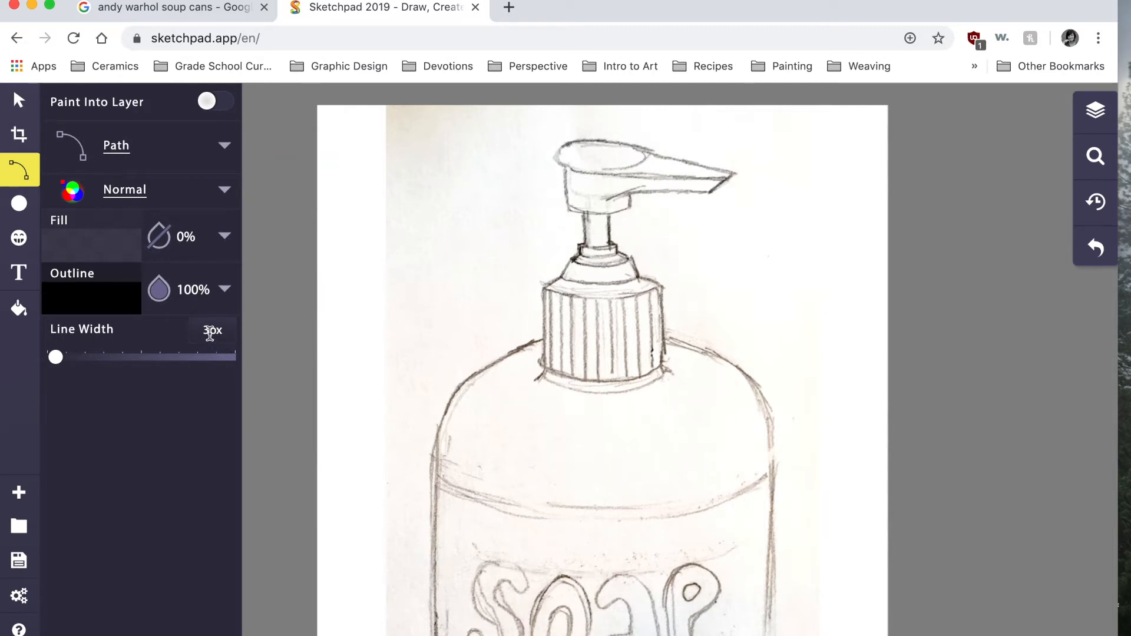
Trace the upper part of the pump head as a closed path, from the rounded back to the spout tip.
{"action": "left_click", "coordinate": [563, 169]}
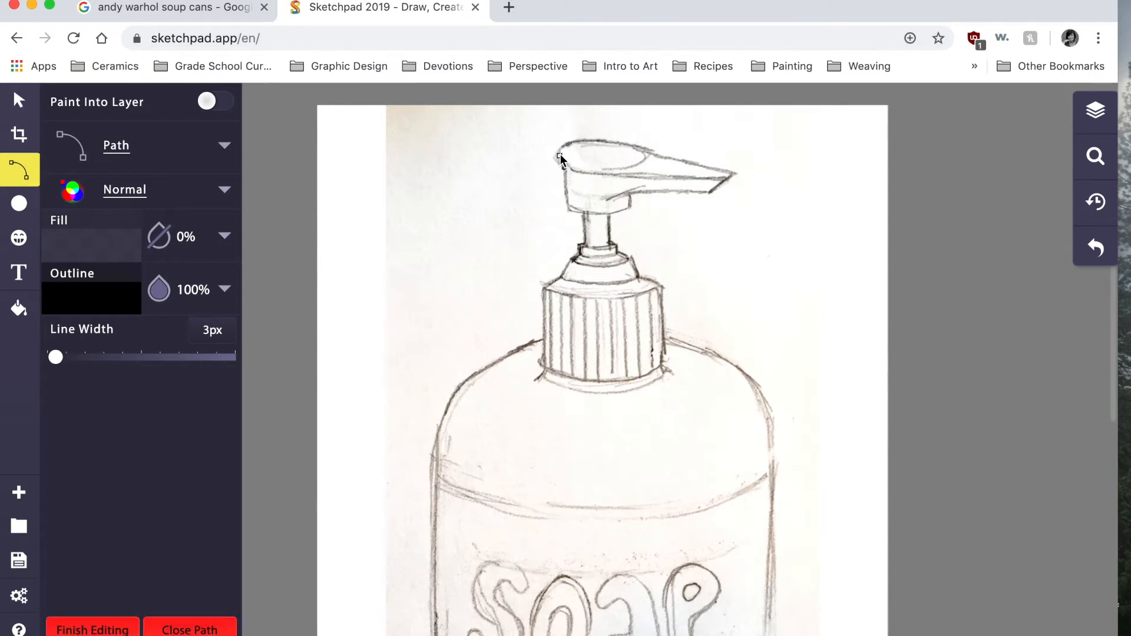
{"action": "left_click_drag", "start_coordinate": [561, 149], "coordinate": [619, 148]}
{"action": "left_click", "coordinate": [661, 154]}
{"action": "left_click", "coordinate": [735, 172]}
{"action": "left_click", "coordinate": [722, 181]}
{"action": "left_click_drag", "start_coordinate": [610, 176], "coordinate": [596, 175]}
{"action": "left_click", "coordinate": [564, 169]}
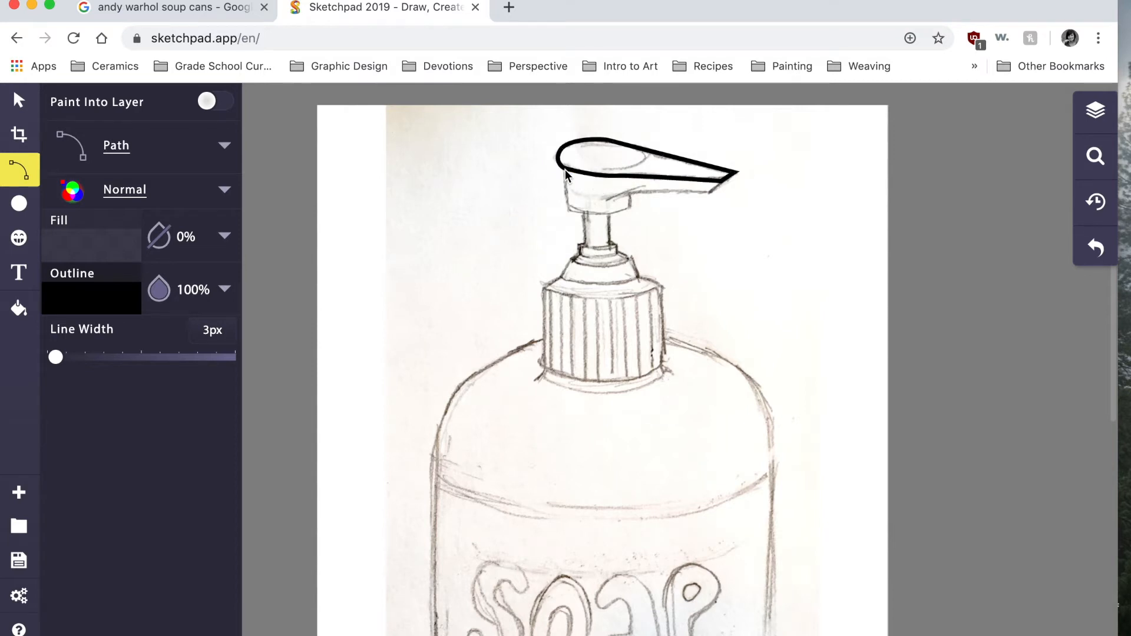
Trace the lower part of the pump head, from its back edge along the base and the spout's underside to the tip.
{"action": "left_click", "coordinate": [564, 170]}
{"action": "left_click", "coordinate": [569, 210]}
{"action": "left_click", "coordinate": [594, 215]}
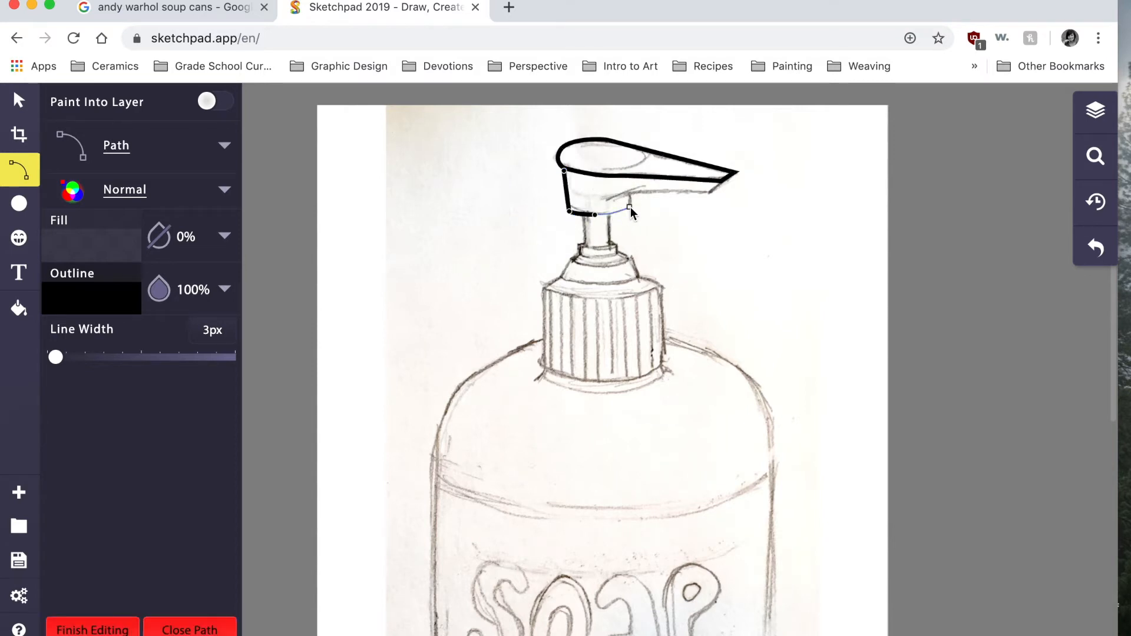
{"action": "left_click_drag", "start_coordinate": [668, 191], "coordinate": [686, 193]}
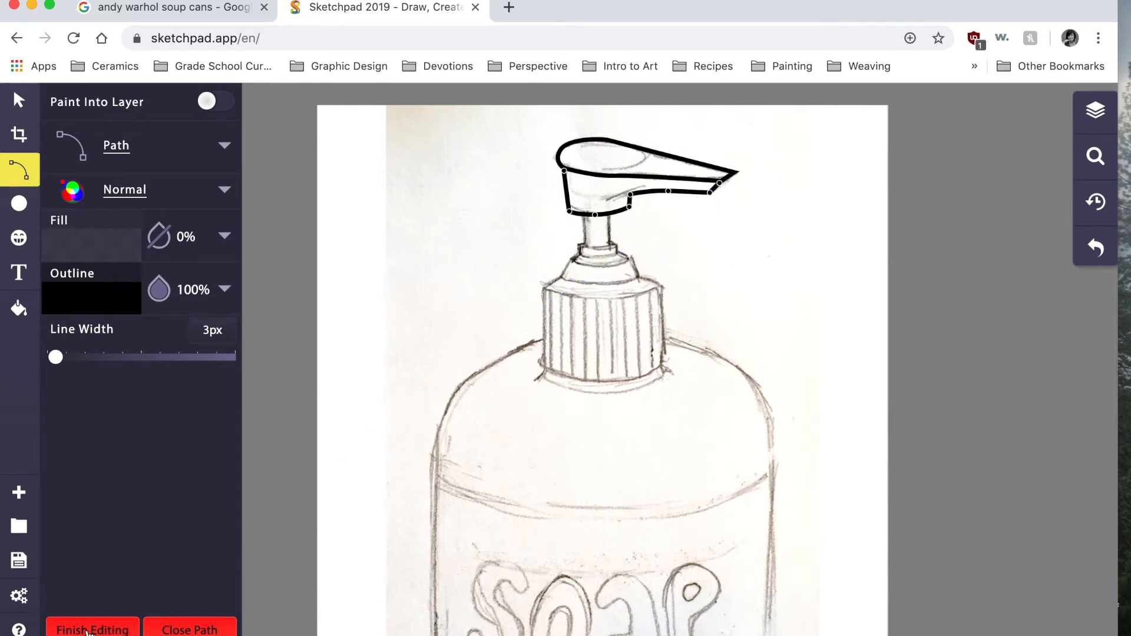
{"action": "key", "text": "Return"}
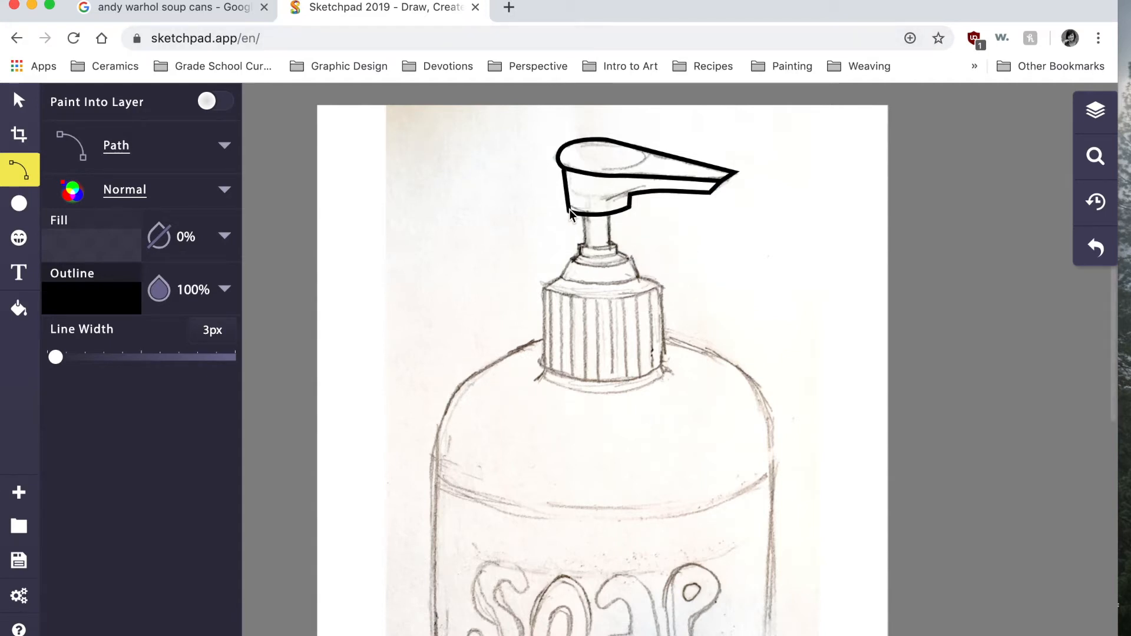
Rename the upper pump head's path layer as Top of pump and the lower one's as Bottom of pump.
{"action": "left_click", "coordinate": [1096, 112]}
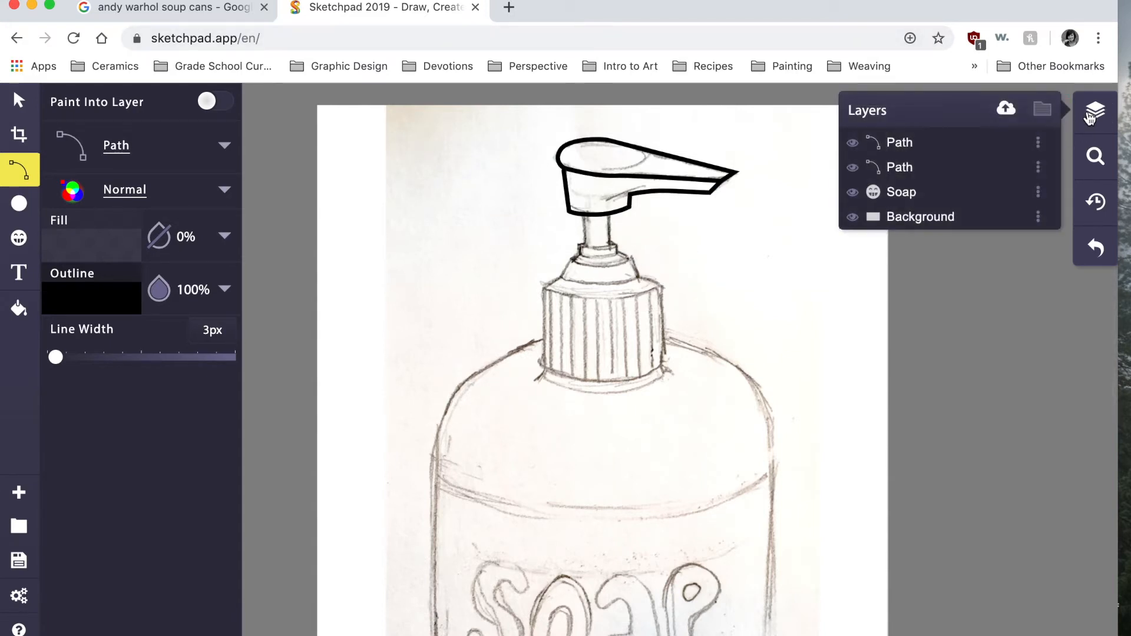
{"action": "left_click", "coordinate": [899, 143]}
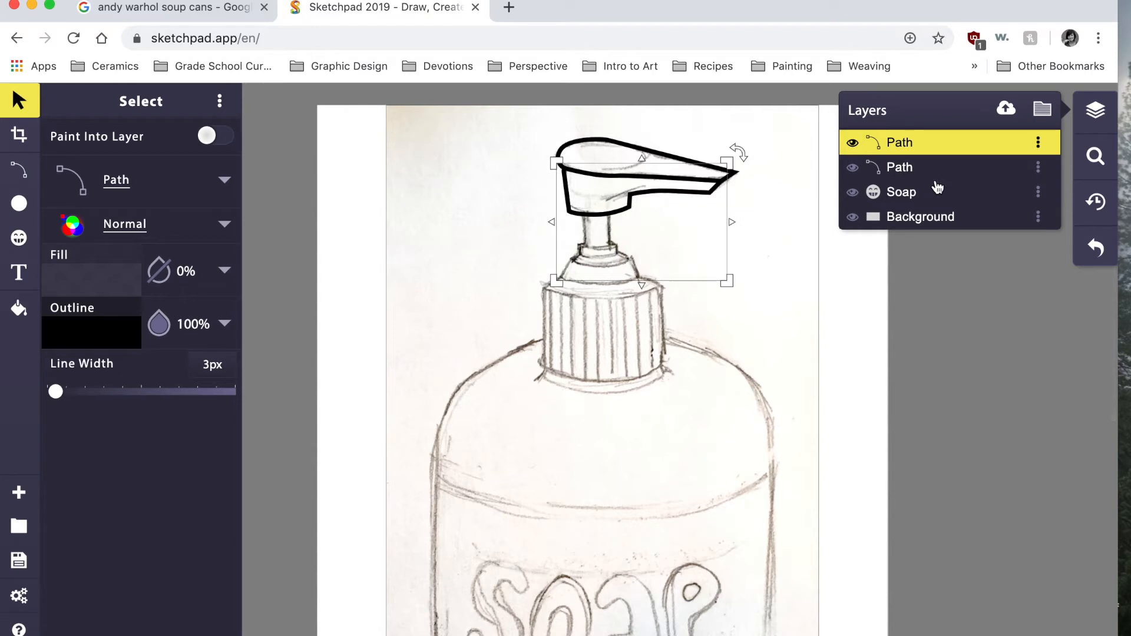
{"action": "left_click", "coordinate": [912, 171]}
{"action": "left_click", "coordinate": [910, 176]}
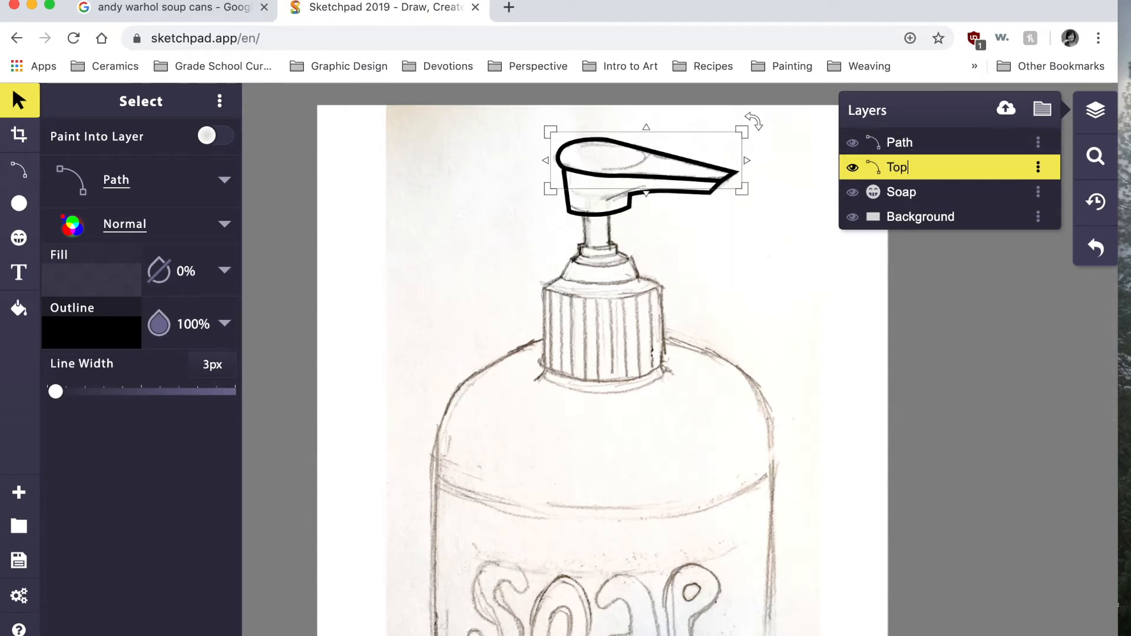
{"action": "left_click", "coordinate": [905, 146]}
{"action": "double_click", "coordinate": [901, 144]}
{"action": "type", "text": "Bottom of"}
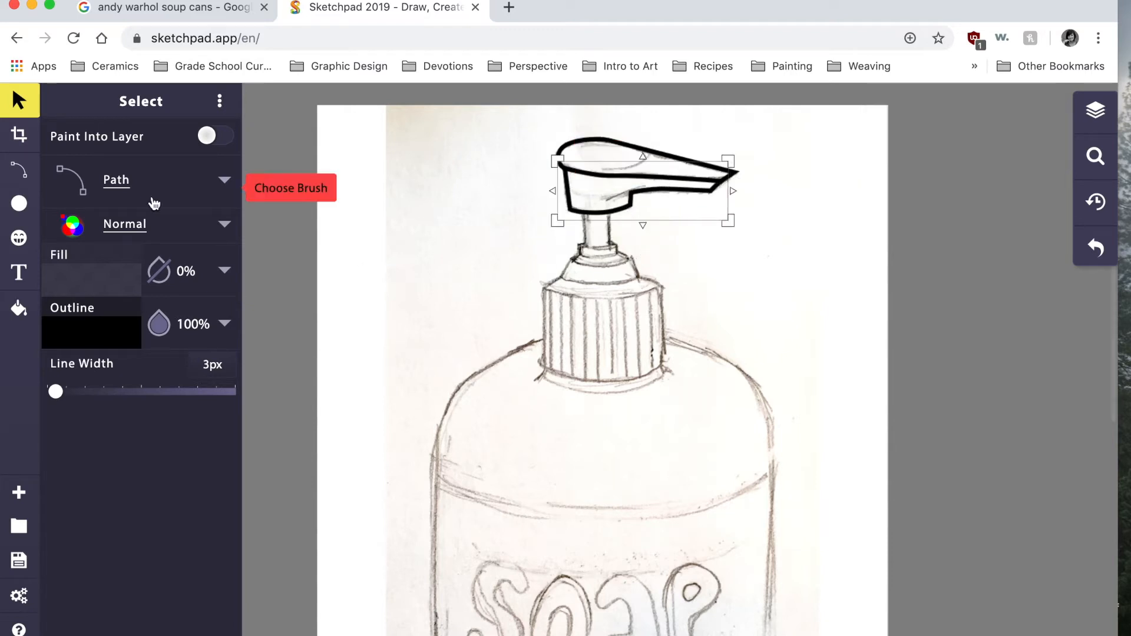
{"action": "mouse_move", "coordinate": [1094, 110]}
{"action": "left_click", "coordinate": [914, 165]}
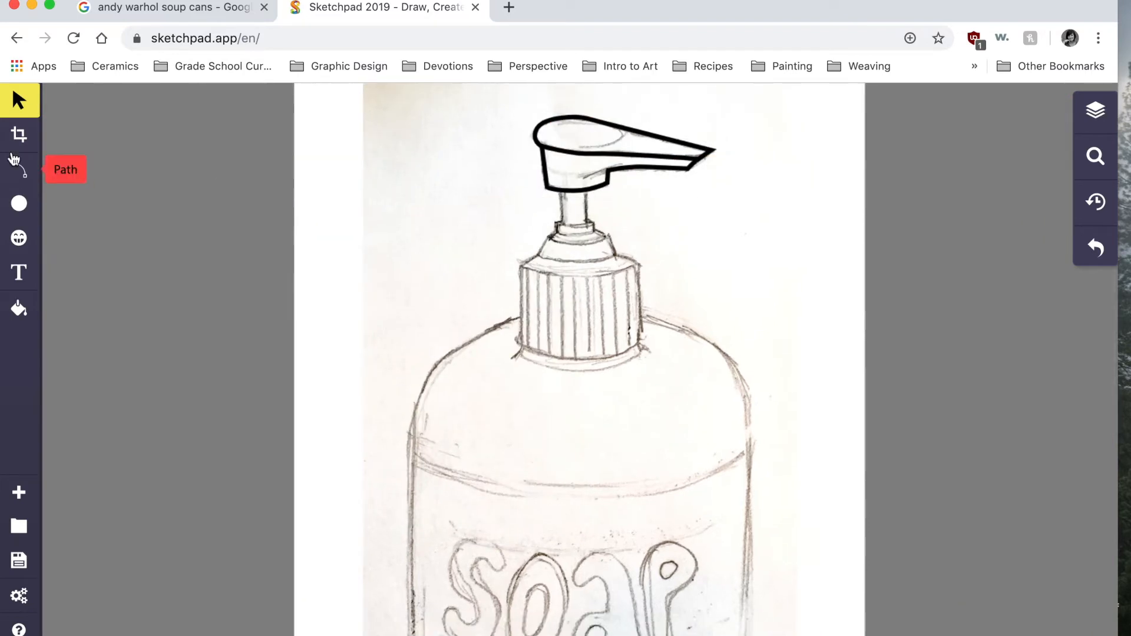
Trace the pump's narrow stem below the head with the Path brush, down one side, across and up the other.
{"action": "left_click", "coordinate": [19, 170]}
{"action": "scroll", "coordinate": [679, 365], "scroll_direction": "up", "scroll_amount": 3}
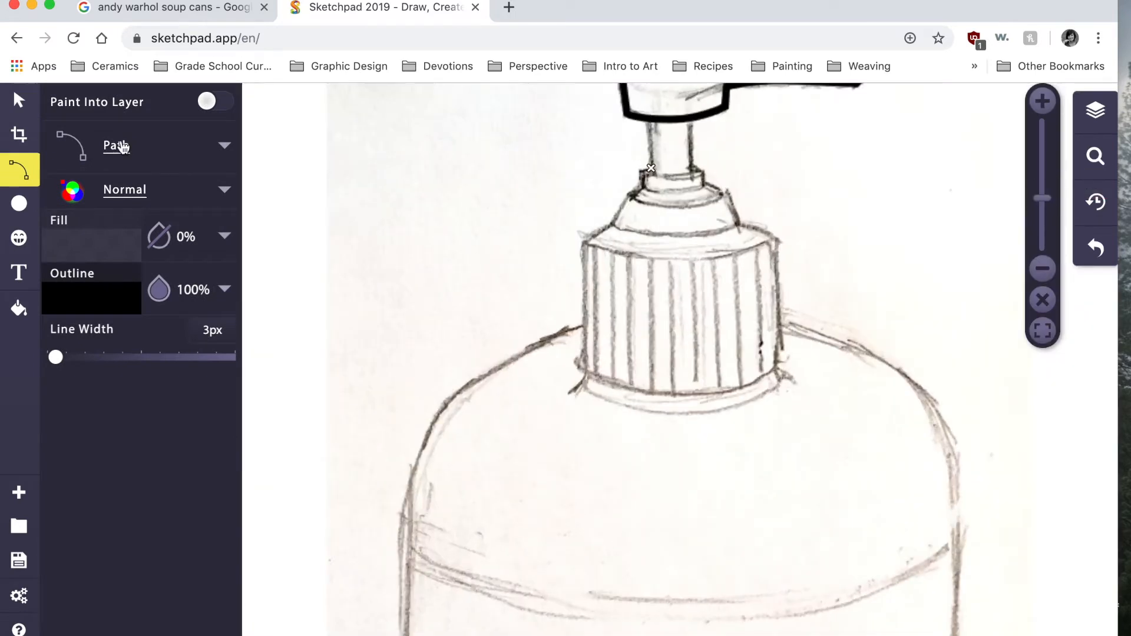
{"action": "left_click", "coordinate": [650, 122]}
{"action": "left_click", "coordinate": [652, 170]}
{"action": "left_click", "coordinate": [672, 174]}
{"action": "left_click", "coordinate": [693, 170]}
{"action": "left_click", "coordinate": [692, 123]}
{"action": "key", "text": "Return"}
Trace the small collar at the foot of the stem and adjust the curve of its lower edge.
{"action": "left_click", "coordinate": [650, 172]}
{"action": "left_click", "coordinate": [643, 174]}
{"action": "left_click", "coordinate": [643, 189]}
{"action": "left_click_drag", "start_coordinate": [673, 192], "coordinate": [686, 190]}
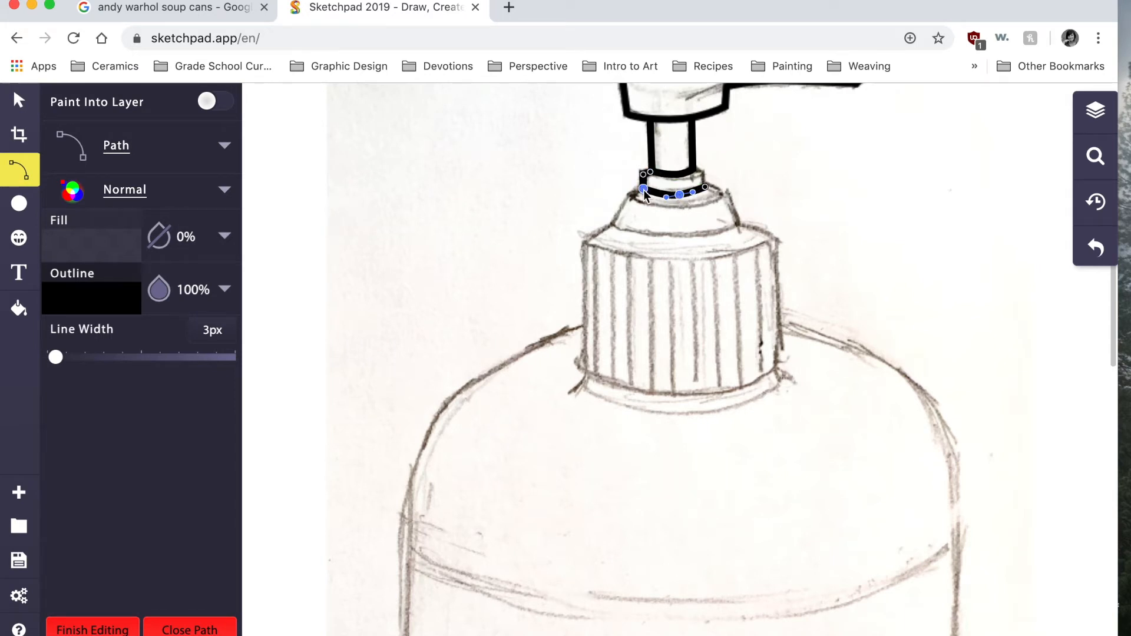
{"action": "left_click_drag", "start_coordinate": [675, 196], "coordinate": [678, 193]}
{"action": "mouse_move", "coordinate": [665, 197]}
{"action": "left_mouse_down"}
{"action": "mouse_move", "coordinate": [677, 217]}
{"action": "mouse_move", "coordinate": [661, 196]}
{"action": "left_mouse_up"}
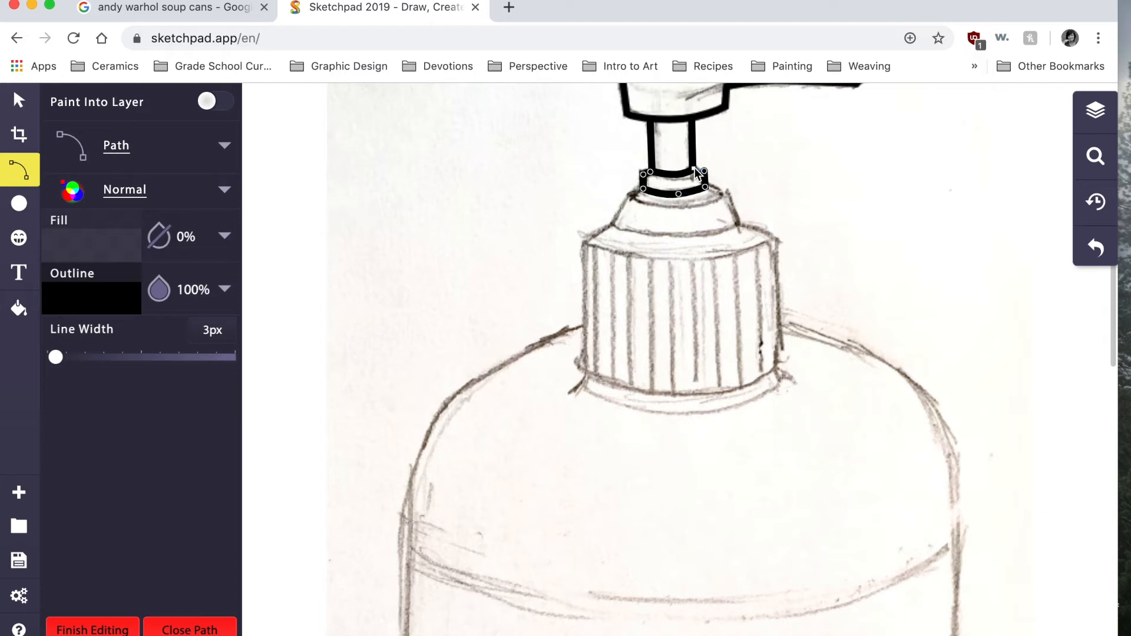
{"action": "key", "text": "Return"}
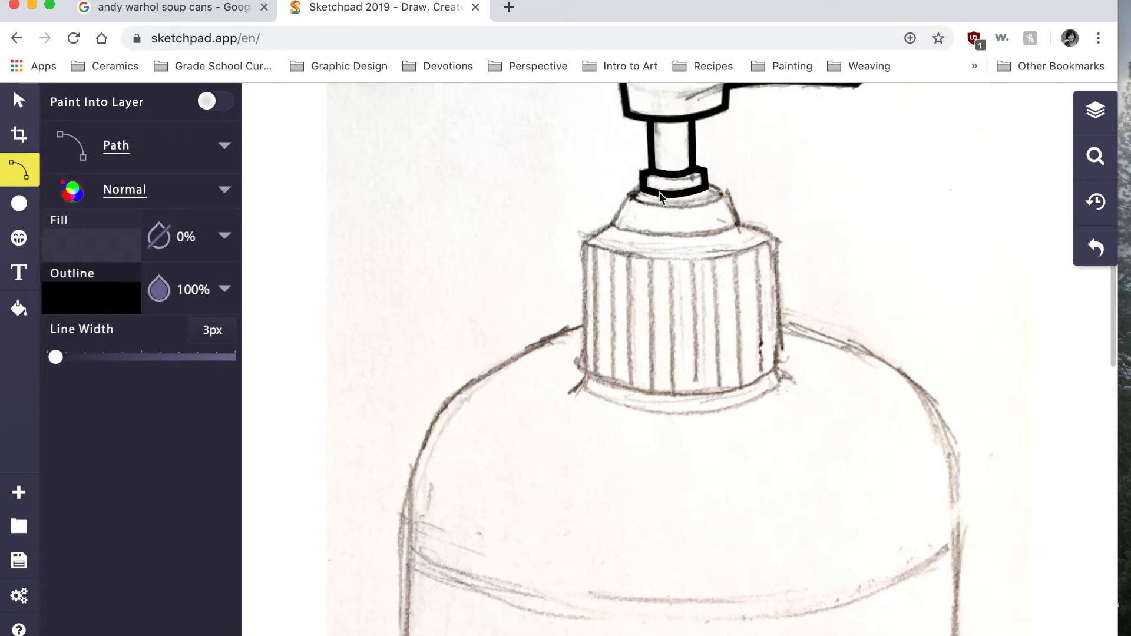
Trace the thin ring under the small collar and the sloped collar beneath it.
{"action": "left_click", "coordinate": [641, 189]}
{"action": "left_click", "coordinate": [627, 197]}
{"action": "mouse_move", "coordinate": [675, 208]}
{"action": "left_mouse_down"}
{"action": "mouse_move", "coordinate": [690, 210]}
{"action": "mouse_move", "coordinate": [723, 258]}
{"action": "mouse_move", "coordinate": [687, 260]}
{"action": "left_mouse_up"}
{"action": "left_click", "coordinate": [729, 193]}
{"action": "left_click", "coordinate": [707, 187]}
{"action": "left_click", "coordinate": [626, 196]}
{"action": "left_click", "coordinate": [611, 220]}
{"action": "left_click", "coordinate": [742, 224]}
{"action": "left_click", "coordinate": [729, 194]}
{"action": "left_click", "coordinate": [583, 242]}
{"action": "left_click", "coordinate": [777, 240]}
{"action": "left_click", "coordinate": [742, 225]}
{"action": "key", "text": "super+z"}
Trace the ribbed cap's top rim, and its body with straight sides and a curved lower edge.
{"action": "left_click", "coordinate": [583, 242]}
{"action": "left_click", "coordinate": [780, 239]}
{"action": "left_click", "coordinate": [741, 224]}
{"action": "left_click", "coordinate": [582, 244]}
{"action": "left_click", "coordinate": [585, 366]}
{"action": "left_click_drag", "start_coordinate": [690, 394], "coordinate": [736, 390]}
{"action": "left_click", "coordinate": [779, 363]}
{"action": "left_click", "coordinate": [779, 240]}
{"action": "key", "text": "Return"}
Start the bottle body's path at the cap and trace the left shoulder and left side down to the lower corner.
{"action": "left_click", "coordinate": [1096, 156]}
{"action": "scroll", "coordinate": [641, 170], "scroll_direction": "down", "scroll_amount": 3}
{"action": "left_click", "coordinate": [609, 143]}
{"action": "left_click_drag", "start_coordinate": [496, 223], "coordinate": [472, 274]}
{"action": "scroll", "coordinate": [482, 354], "scroll_direction": "down", "scroll_amount": 1}
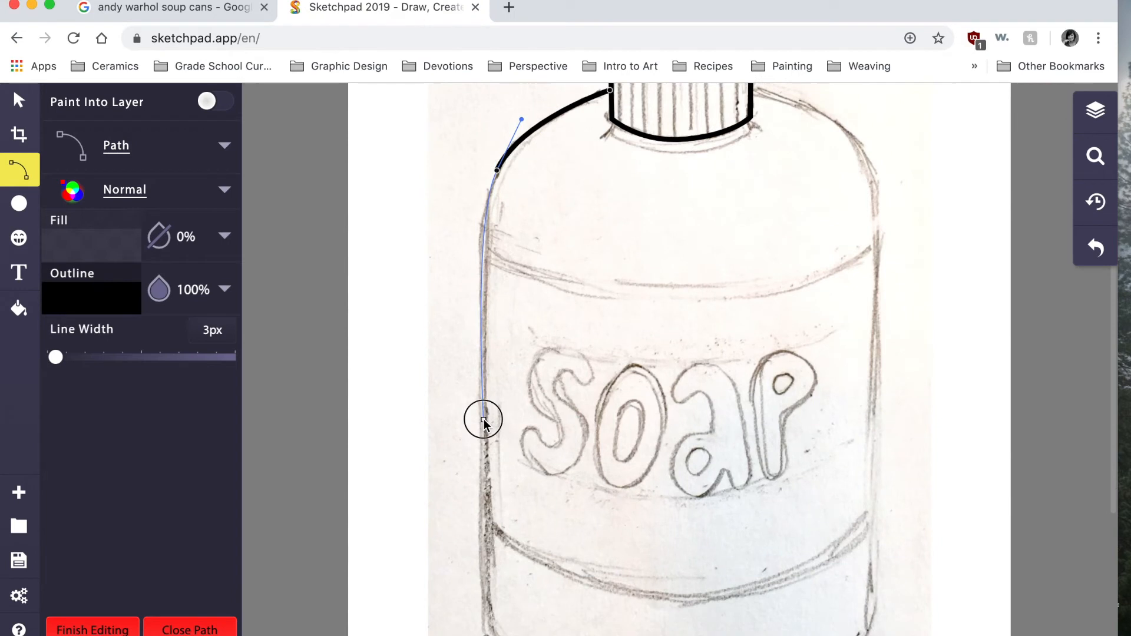
{"action": "left_click", "coordinate": [484, 417]}
{"action": "scroll", "coordinate": [485, 417], "scroll_direction": "down", "scroll_amount": 2}
{"action": "left_click", "coordinate": [489, 574]}
{"action": "left_click", "coordinate": [1097, 248]}
{"action": "left_click", "coordinate": [1096, 248]}
{"action": "left_click_drag", "start_coordinate": [491, 573], "coordinate": [497, 605]}
Continue the body's path along the curved base and up the right side and shoulder to the cap.
{"action": "scroll", "coordinate": [497, 604], "scroll_direction": "down", "scroll_amount": 1}
{"action": "left_click_drag", "start_coordinate": [693, 595], "coordinate": [820, 592]}
{"action": "left_click_drag", "start_coordinate": [868, 504], "coordinate": [880, 461]}
{"action": "scroll", "coordinate": [972, 151], "scroll_direction": "up", "scroll_amount": 3}
{"action": "left_click_drag", "start_coordinate": [877, 270], "coordinate": [854, 206]}
{"action": "left_click", "coordinate": [1097, 248]}
{"action": "left_click_drag", "start_coordinate": [752, 174], "coordinate": [716, 169]}
{"action": "left_click_drag", "start_coordinate": [521, 206], "coordinate": [524, 195]}
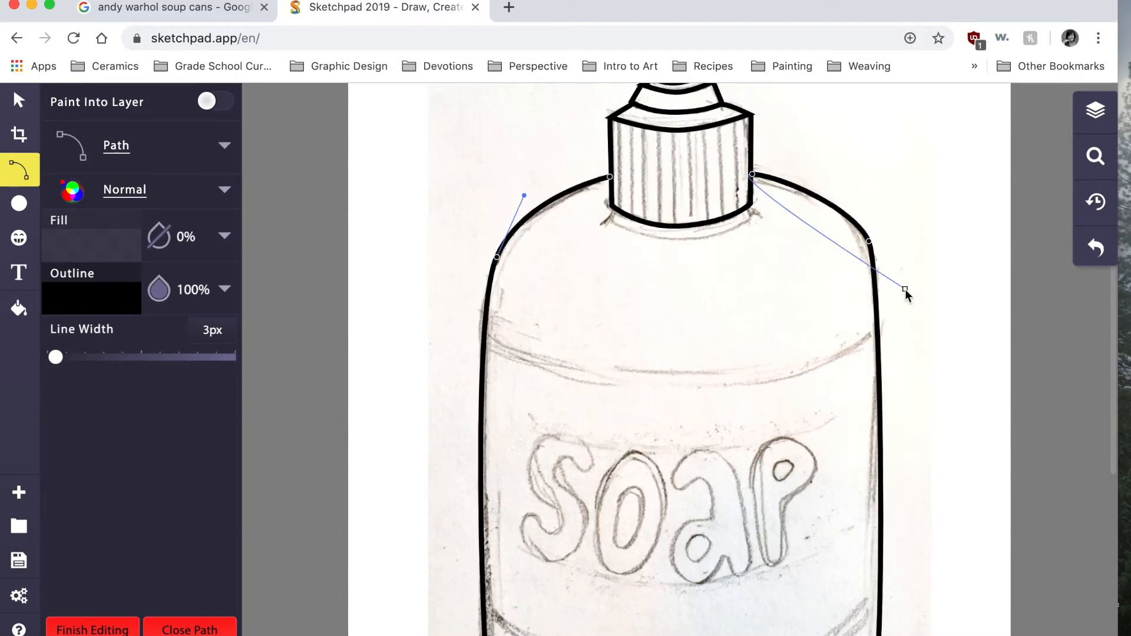
{"action": "key", "text": "Return"}
Trace the short flared lines at both lower corners of the cap and the curved line beneath its lower edge.
{"action": "scroll", "coordinate": [902, 288], "scroll_direction": "up", "scroll_amount": 2}
{"action": "left_click", "coordinate": [614, 321]}
{"action": "left_click_drag", "start_coordinate": [602, 337], "coordinate": [606, 334]}
{"action": "key", "text": "Return"}
{"action": "left_click", "coordinate": [749, 319]}
{"action": "left_click_drag", "start_coordinate": [760, 330], "coordinate": [763, 332]}
{"action": "key", "text": "Return"}
{"action": "left_click_drag", "start_coordinate": [681, 352], "coordinate": [728, 351]}
{"action": "left_click", "coordinate": [747, 334]}
{"action": "key", "text": "Return"}
Trace the two curved label bands across the bottle, above and below the word SOAP.
{"action": "scroll", "coordinate": [707, 330], "scroll_direction": "down", "scroll_amount": 4}
{"action": "left_click", "coordinate": [485, 234]}
{"action": "left_click_drag", "start_coordinate": [687, 276], "coordinate": [849, 277]}
{"action": "left_click", "coordinate": [877, 221]}
{"action": "key", "text": "Return"}
{"action": "left_click_drag", "start_coordinate": [695, 580], "coordinate": [830, 582]}
{"action": "left_click", "coordinate": [877, 497]}
{"action": "key", "text": "Return"}
Trace the two short curved detail lines around the pump's spout and base.
{"action": "scroll", "coordinate": [824, 365], "scroll_direction": "up", "scroll_amount": 6}
{"action": "left_click", "coordinate": [719, 200]}
{"action": "left_click_drag", "start_coordinate": [732, 212], "coordinate": [726, 221]}
{"action": "left_click", "coordinate": [684, 220]}
{"action": "key", "text": "Return"}
{"action": "left_click", "coordinate": [712, 250]}
{"action": "left_click_drag", "start_coordinate": [686, 258], "coordinate": [660, 268]}
{"action": "key", "text": "Return"}
Select the upper label band's path in the layer list, nudge it slightly and return to the brush tool.
{"action": "scroll", "coordinate": [861, 353], "scroll_direction": "down", "scroll_amount": 7}
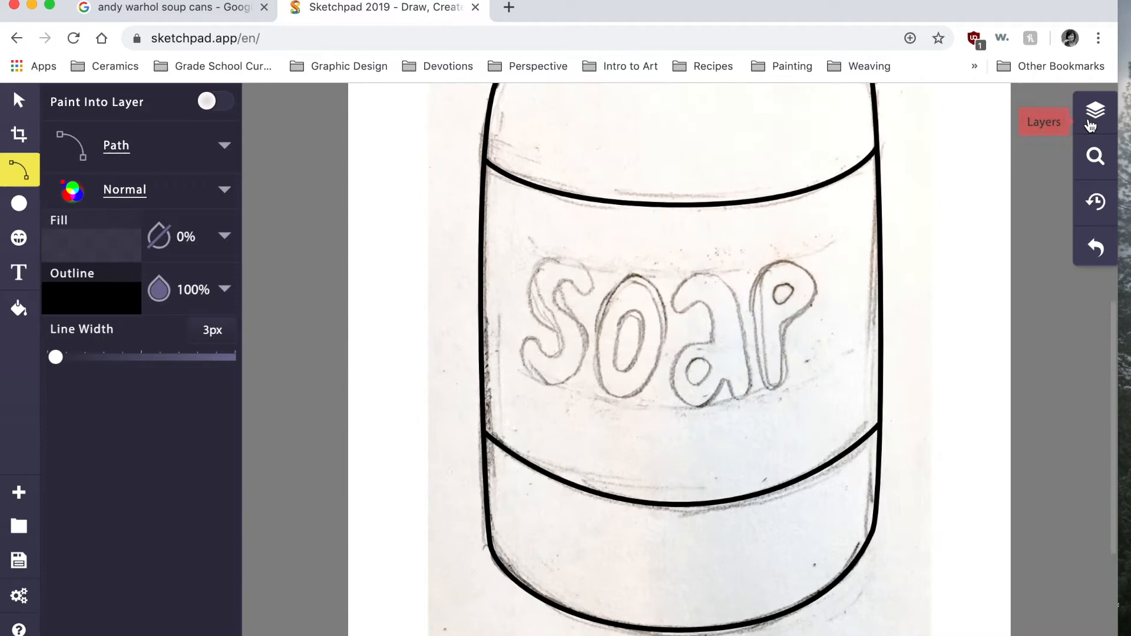
{"action": "left_click", "coordinate": [1093, 120]}
{"action": "left_click", "coordinate": [919, 216]}
{"action": "scroll", "coordinate": [722, 371], "scroll_direction": "up", "scroll_amount": 4}
{"action": "mouse_move", "coordinate": [722, 369]}
{"action": "left_mouse_down"}
{"action": "mouse_move", "coordinate": [715, 420]}
{"action": "mouse_move", "coordinate": [714, 370]}
{"action": "left_mouse_up"}
{"action": "left_click", "coordinate": [1099, 115]}
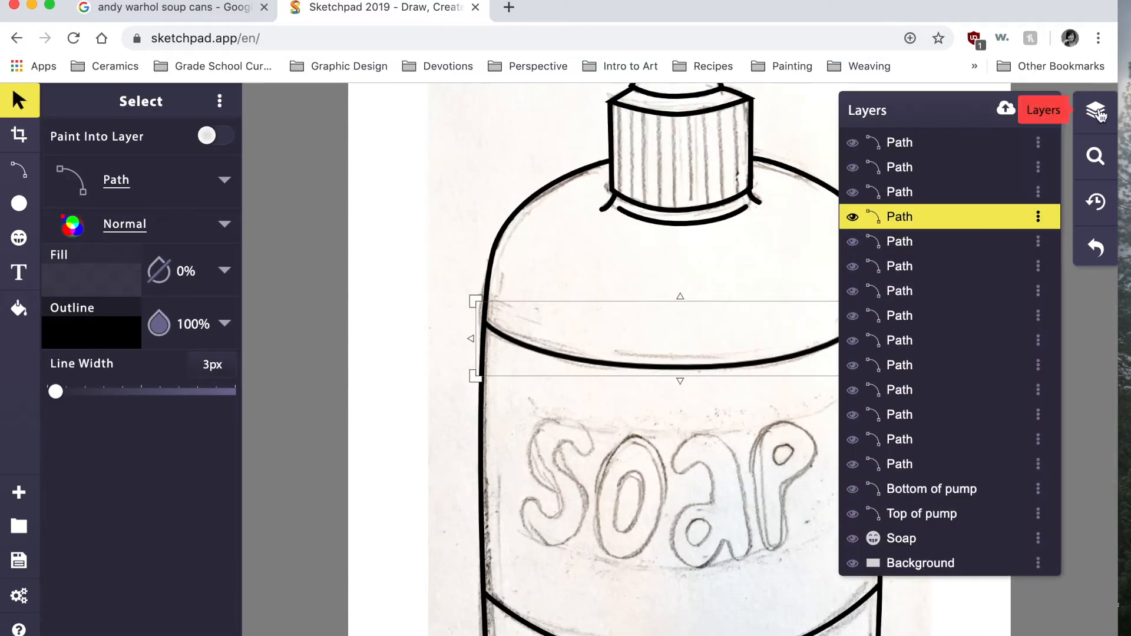
{"action": "left_click", "coordinate": [1100, 116]}
{"action": "scroll", "coordinate": [707, 365], "scroll_direction": "down", "scroll_amount": 3}
{"action": "left_click", "coordinate": [25, 106]}
{"action": "left_click", "coordinate": [19, 169]}
{"action": "scroll", "coordinate": [772, 239], "scroll_direction": "up", "scroll_amount": 5}
{"action": "left_click", "coordinate": [224, 145]}
{"action": "left_click", "coordinate": [308, 331]}
{"action": "left_click", "coordinate": [620, 212]}
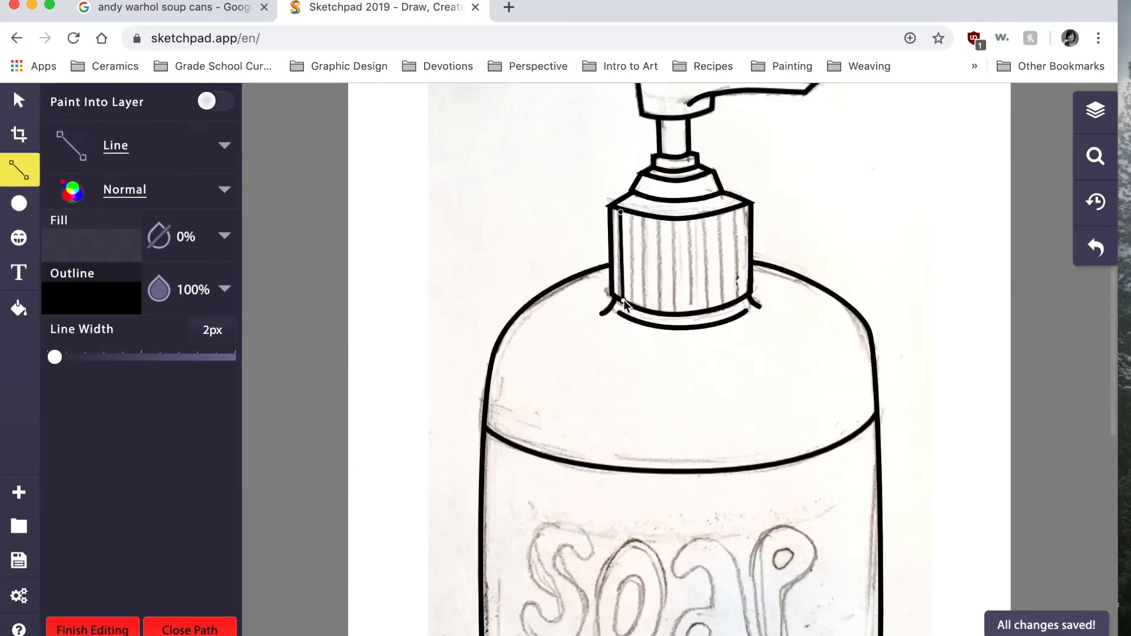
{"action": "key", "text": "super+z"}
{"action": "left_click", "coordinate": [224, 146]}
{"action": "left_click", "coordinate": [313, 369]}
Choose the Line brush with a 3 px line width and trace the cap's first vertical rib from the left.
{"action": "left_click", "coordinate": [223, 145]}
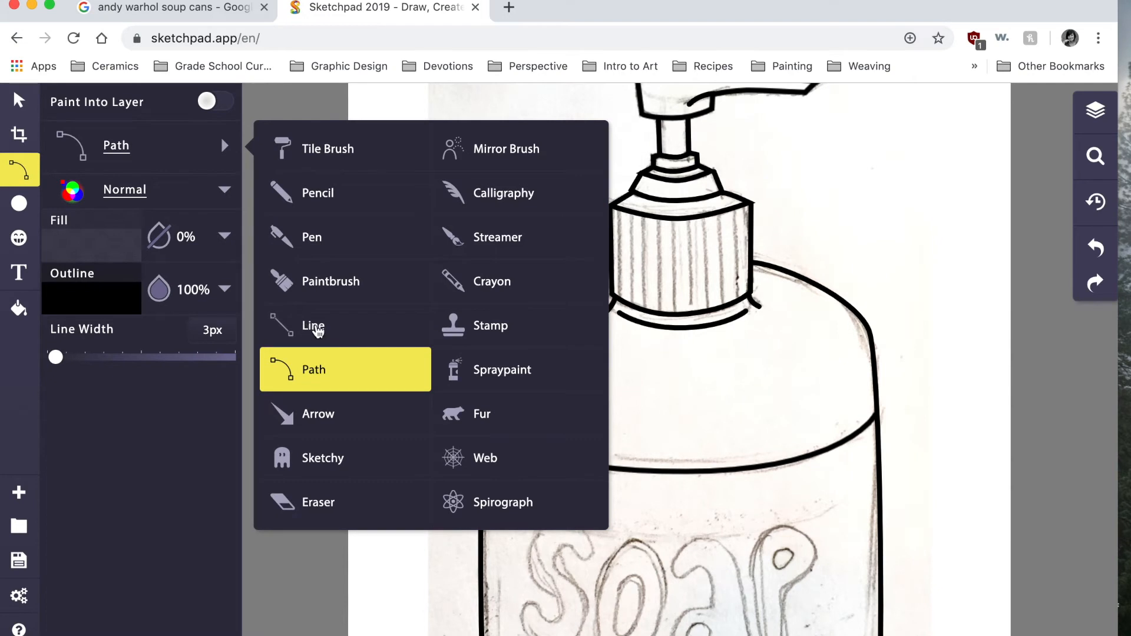
{"action": "left_click", "coordinate": [316, 328]}
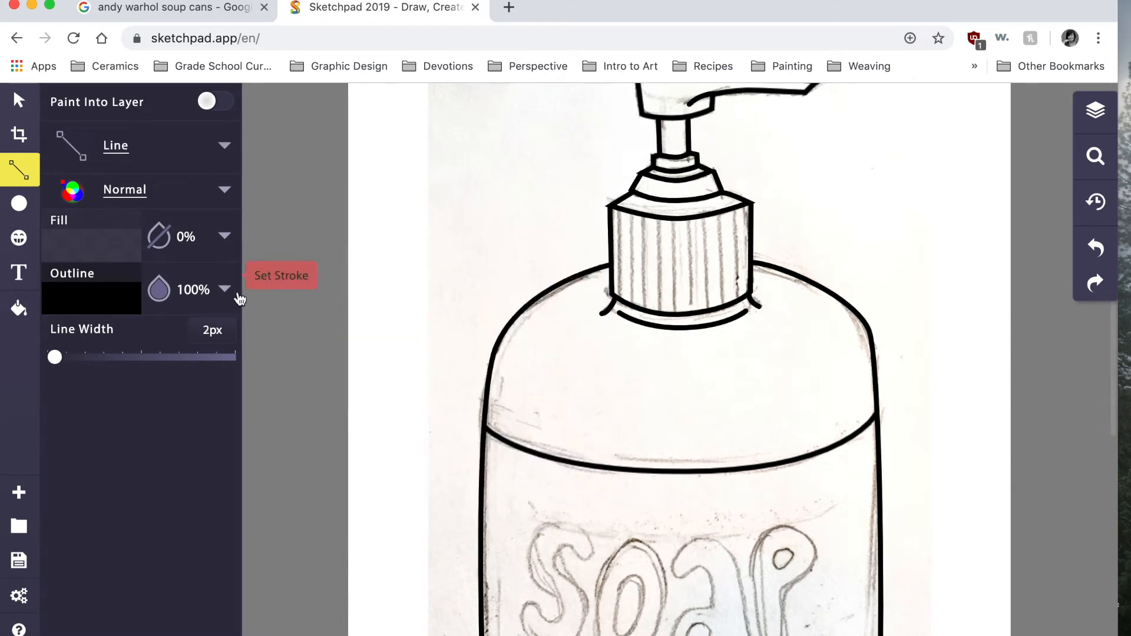
{"action": "left_click_drag", "start_coordinate": [208, 330], "coordinate": [199, 330]}
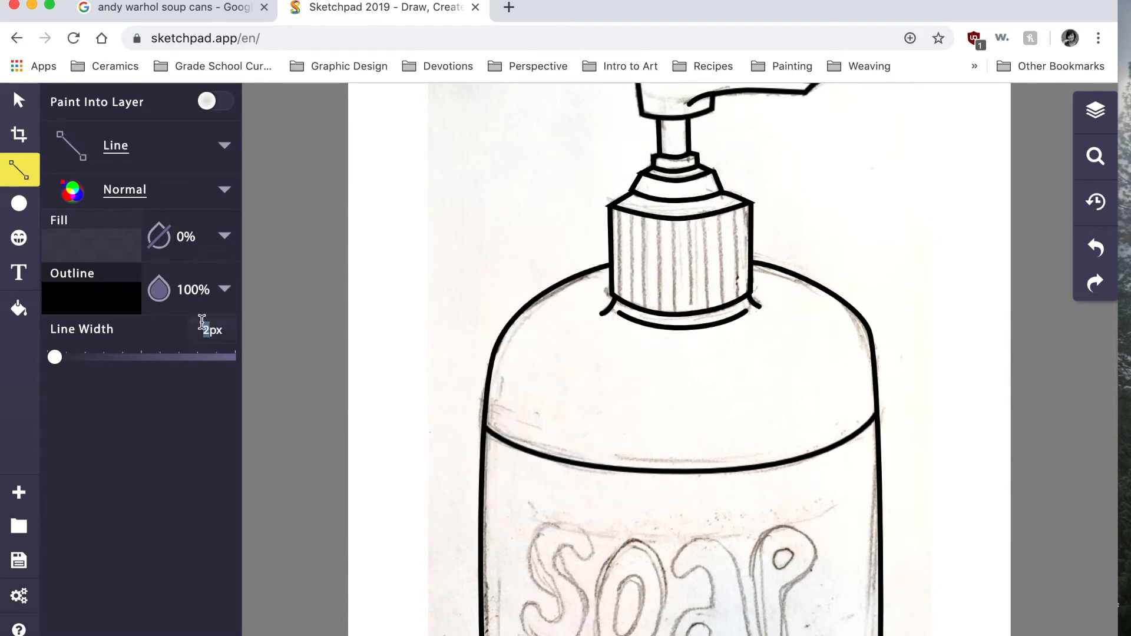
{"action": "type", "text": "3"}
{"action": "left_click", "coordinate": [618, 212]}
{"action": "left_click", "coordinate": [620, 297]}
{"action": "key", "text": "Return"}
Trace the cap's remaining vertical ribs one after another with straight 3 px lines.
{"action": "left_click", "coordinate": [632, 216]}
{"action": "left_click", "coordinate": [633, 303]}
{"action": "key", "text": "Return"}
{"action": "left_click", "coordinate": [645, 217]}
{"action": "left_click", "coordinate": [646, 308]}
{"action": "key", "text": "Return"}
{"action": "left_click", "coordinate": [658, 220]}
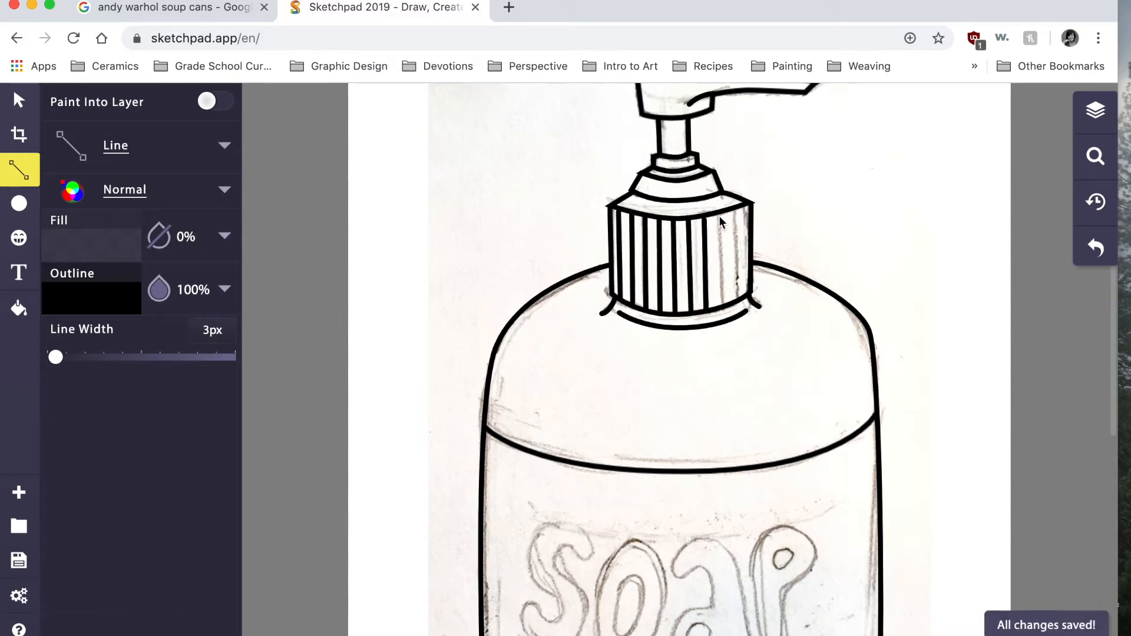
Select individual rib lines on the cap through the layer list and nudge them into line with the sketch.
{"action": "left_click", "coordinate": [19, 100]}
{"action": "left_click", "coordinate": [1095, 110]}
{"action": "left_click", "coordinate": [899, 169]}
{"action": "left_click_drag", "start_coordinate": [736, 246], "coordinate": [733, 246]}
{"action": "left_click", "coordinate": [1095, 111]}
{"action": "left_click", "coordinate": [910, 219]}
{"action": "left_click_drag", "start_coordinate": [645, 251], "coordinate": [718, 247]}
{"action": "left_click", "coordinate": [889, 321]}
Trace the outline of the letter S in SOAP as a closed 3 px path.
{"action": "scroll", "coordinate": [889, 320], "scroll_direction": "down", "scroll_amount": 4}
{"action": "left_click", "coordinate": [19, 272]}
{"action": "left_click", "coordinate": [19, 169]}
{"action": "left_click", "coordinate": [1096, 249]}
{"action": "left_click", "coordinate": [592, 309]}
{"action": "mouse_move", "coordinate": [567, 284]}
{"action": "left_mouse_down"}
{"action": "mouse_move", "coordinate": [550, 284]}
{"action": "mouse_move", "coordinate": [527, 320]}
{"action": "left_mouse_up"}
{"action": "left_click_drag", "start_coordinate": [536, 342], "coordinate": [543, 351]}
{"action": "left_click_drag", "start_coordinate": [561, 367], "coordinate": [524, 393]}
{"action": "left_click_drag", "start_coordinate": [547, 410], "coordinate": [563, 411]}
{"action": "mouse_move", "coordinate": [578, 348]}
{"action": "left_mouse_down"}
{"action": "mouse_move", "coordinate": [563, 337]}
{"action": "mouse_move", "coordinate": [564, 297]}
{"action": "left_mouse_up"}
{"action": "left_click_drag", "start_coordinate": [566, 306], "coordinate": [573, 310]}
{"action": "left_click", "coordinate": [592, 309]}
Trace the outer and inner outlines of the letter O in SOAP as closed paths.
{"action": "left_click", "coordinate": [19, 170]}
{"action": "left_click", "coordinate": [642, 303]}
{"action": "mouse_move", "coordinate": [599, 354]}
{"action": "left_mouse_down"}
{"action": "mouse_move", "coordinate": [591, 412]}
{"action": "mouse_move", "coordinate": [633, 428]}
{"action": "left_mouse_up"}
{"action": "left_click_drag", "start_coordinate": [665, 368], "coordinate": [663, 326]}
{"action": "left_click", "coordinate": [641, 303]}
{"action": "left_click", "coordinate": [622, 399]}
{"action": "left_click_drag", "start_coordinate": [644, 364], "coordinate": [620, 334]}
{"action": "left_click", "coordinate": [622, 399]}
Trace the outer outline of the letter A in SOAP as a closed path.
{"action": "mouse_move", "coordinate": [616, 375]}
{"action": "left_mouse_down"}
{"action": "mouse_move", "coordinate": [614, 389]}
{"action": "mouse_move", "coordinate": [698, 433]}
{"action": "left_mouse_up"}
{"action": "left_click", "coordinate": [712, 367]}
{"action": "left_click_drag", "start_coordinate": [724, 403], "coordinate": [724, 413]}
{"action": "left_click_drag", "start_coordinate": [733, 424], "coordinate": [740, 429]}
{"action": "left_click_drag", "start_coordinate": [712, 368], "coordinate": [709, 386]}
Trace the outer outline of the letter P in SOAP as a closed path.
{"action": "left_click", "coordinate": [755, 354]}
{"action": "left_click_drag", "start_coordinate": [776, 413], "coordinate": [788, 410]}
{"action": "left_click", "coordinate": [782, 353]}
{"action": "left_click_drag", "start_coordinate": [810, 337], "coordinate": [820, 321]}
{"action": "mouse_move", "coordinate": [807, 296]}
{"action": "left_mouse_down"}
{"action": "mouse_move", "coordinate": [797, 285]}
{"action": "mouse_move", "coordinate": [748, 314]}
{"action": "left_mouse_up"}
{"action": "left_click_drag", "start_coordinate": [756, 354], "coordinate": [756, 364]}
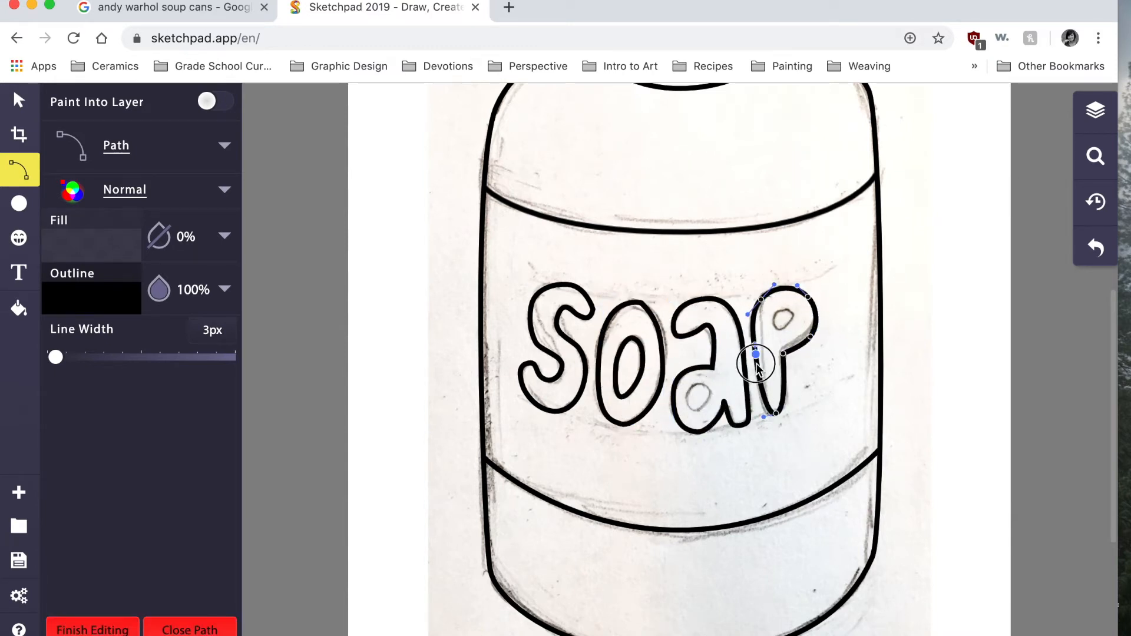
Draw circles with 0% fill and a 3 px outline in the holes of the A and P, and adjust the A's circle.
{"action": "left_click", "coordinate": [19, 203]}
{"action": "left_click", "coordinate": [159, 236]}
{"action": "left_click", "coordinate": [91, 298]}
{"action": "left_click_drag", "start_coordinate": [98, 418], "coordinate": [54, 419]}
{"action": "left_click", "coordinate": [212, 330]}
{"action": "type", "text": "3"}
{"action": "left_click_drag", "start_coordinate": [697, 397], "coordinate": [708, 394]}
{"action": "left_click_drag", "start_coordinate": [784, 318], "coordinate": [795, 321]}
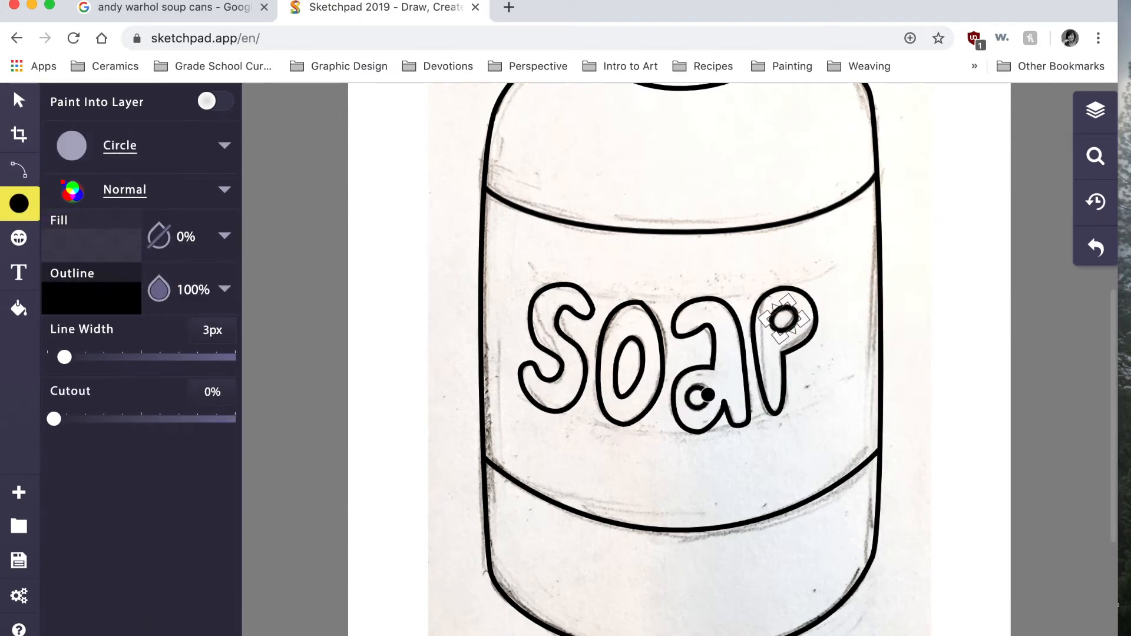
{"action": "left_click", "coordinate": [19, 100]}
{"action": "left_click", "coordinate": [698, 397]}
{"action": "left_click_drag", "start_coordinate": [707, 385], "coordinate": [709, 340]}
Find the letter O's inner path in the layer list and delete it.
{"action": "left_click", "coordinate": [1095, 110]}
{"action": "left_click", "coordinate": [899, 293]}
{"action": "left_click", "coordinate": [903, 345]}
{"action": "left_click", "coordinate": [640, 348]}
{"action": "left_click", "coordinate": [1095, 110]}
{"action": "left_click", "coordinate": [899, 318]}
{"action": "left_click", "coordinate": [1056, 245]}
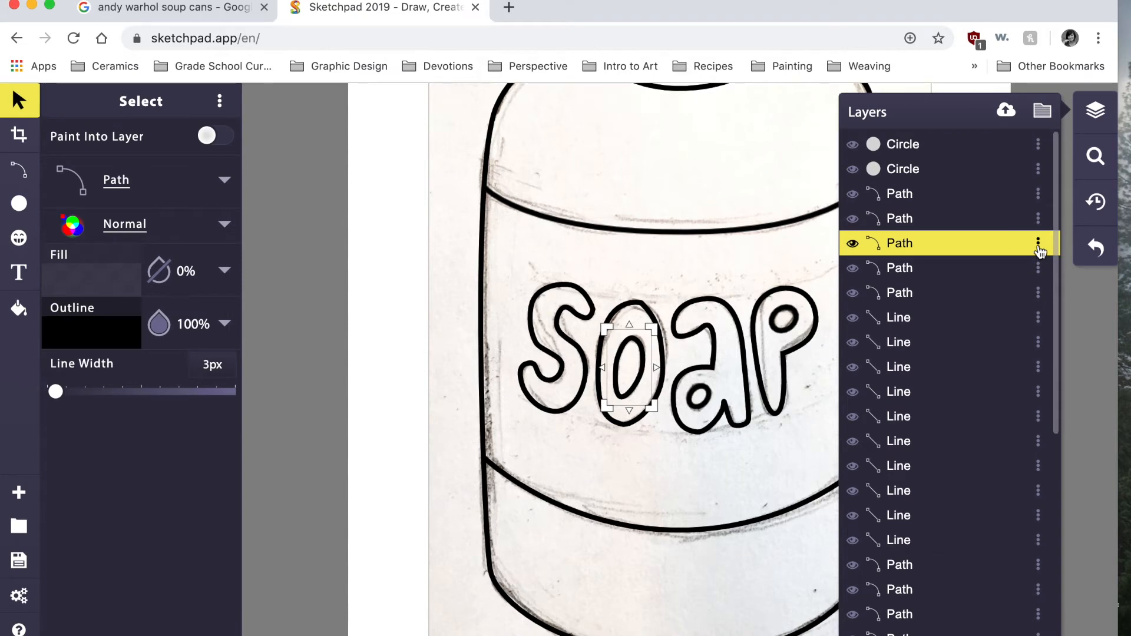
{"action": "left_click", "coordinate": [1037, 245]}
{"action": "left_click", "coordinate": [962, 406]}
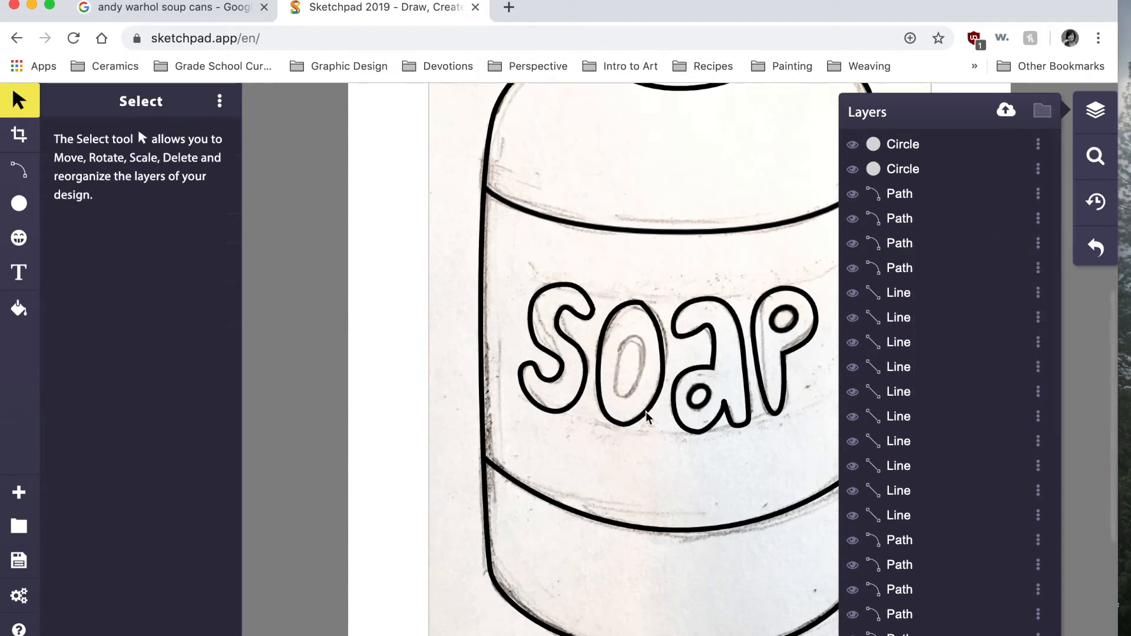
Draw an unfilled circle inside the letter O and reshape it into a narrow, tilted oval over the sketched inner outline.
{"action": "left_click", "coordinate": [19, 203]}
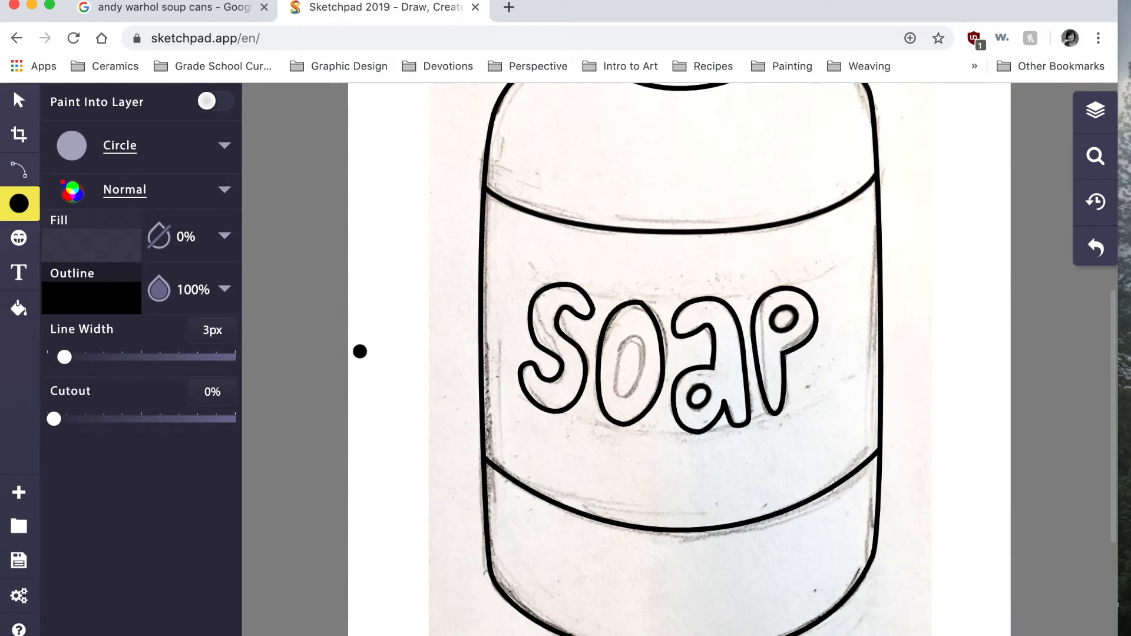
{"action": "mouse_move", "coordinate": [625, 342]}
{"action": "left_mouse_down"}
{"action": "mouse_move", "coordinate": [642, 359]}
{"action": "mouse_move", "coordinate": [656, 298]}
{"action": "left_mouse_up"}
{"action": "mouse_move", "coordinate": [599, 364]}
{"action": "left_mouse_down"}
{"action": "mouse_move", "coordinate": [611, 367]}
{"action": "mouse_move", "coordinate": [637, 332]}
{"action": "left_mouse_up"}
Letter 12.5 FL OZ with 3 px paths along the lower label band, near the bottle's right edge.
{"action": "left_click", "coordinate": [19, 272]}
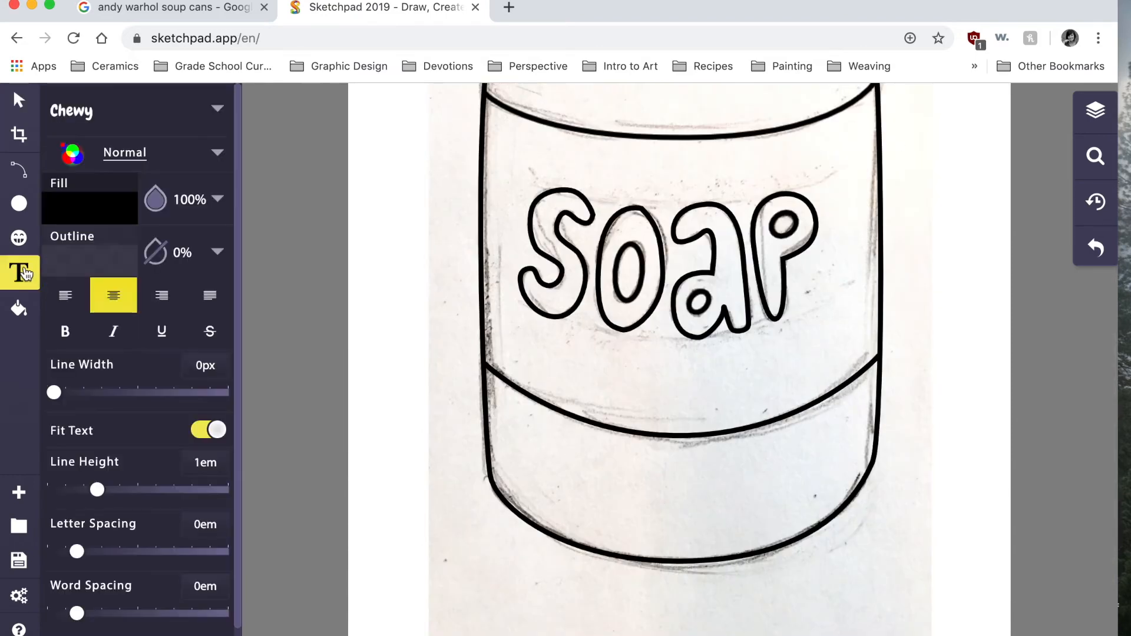
{"action": "left_click", "coordinate": [19, 170]}
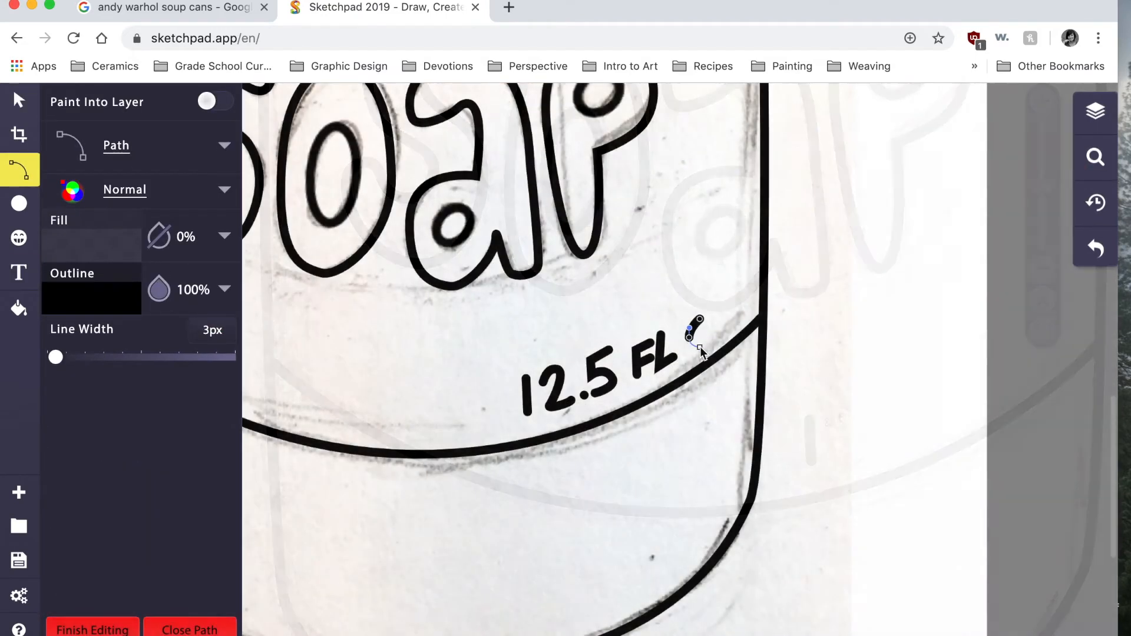
{"action": "left_click_drag", "start_coordinate": [699, 347], "coordinate": [724, 305]}
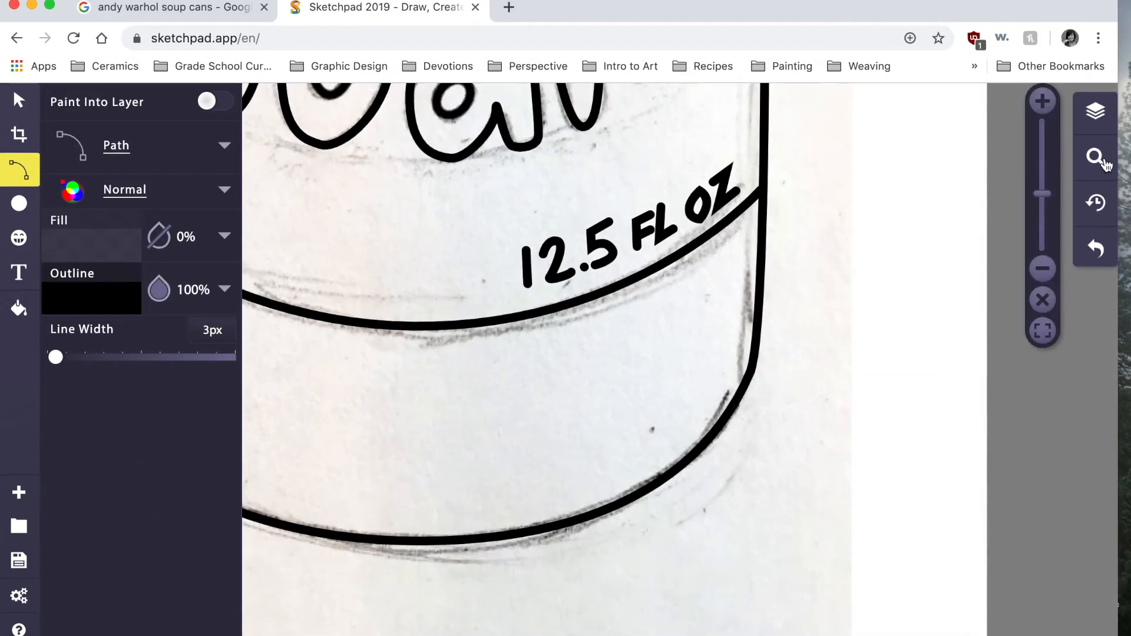
{"action": "scroll", "coordinate": [737, 404], "scroll_direction": "down", "scroll_amount": 3}
{"action": "scroll", "coordinate": [683, 398], "scroll_direction": "up", "scroll_amount": 1}
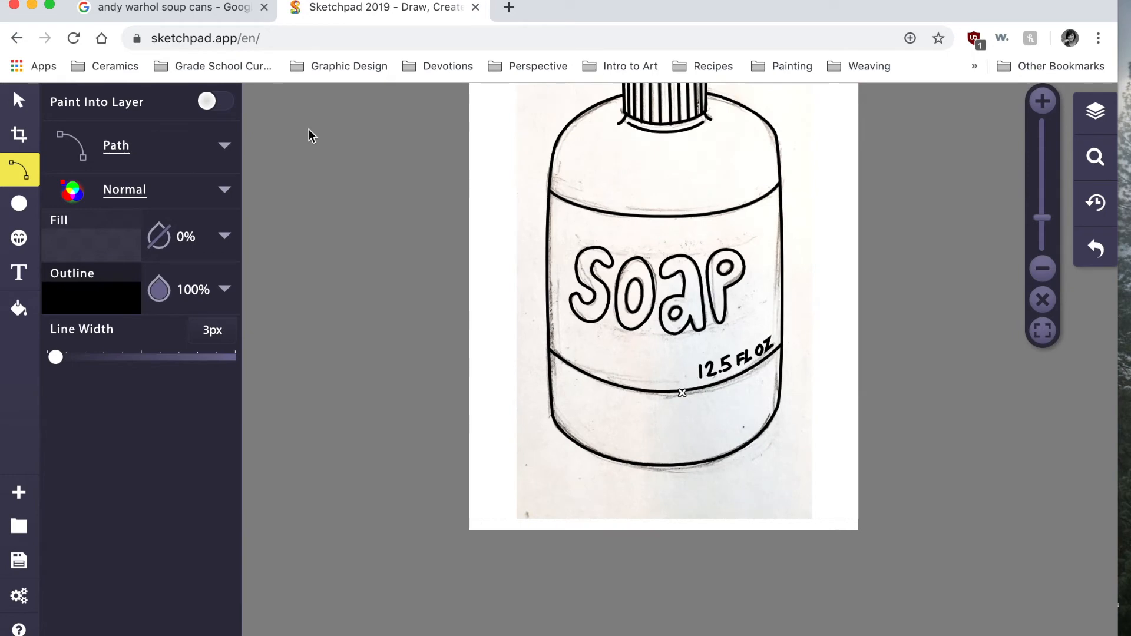
Select the four path and three circle layers of the SOAP lettering and move them slightly up and to the right on the label.
{"action": "left_click", "coordinate": [1095, 111]}
{"action": "left_click", "coordinate": [916, 288]}
{"action": "left_click", "coordinate": [919, 338]}
{"action": "left_click", "coordinate": [914, 242]}
{"action": "scroll", "coordinate": [913, 236], "scroll_direction": "up", "scroll_amount": 1}
{"action": "left_click", "coordinate": [911, 231]}
{"action": "scroll", "coordinate": [910, 231], "scroll_direction": "up", "scroll_amount": 2}
{"action": "left_click", "coordinate": [909, 235], "text": "shift"}
{"action": "left_click", "coordinate": [907, 222], "text": "shift"}
{"action": "left_click", "coordinate": [913, 151], "text": "shift"}
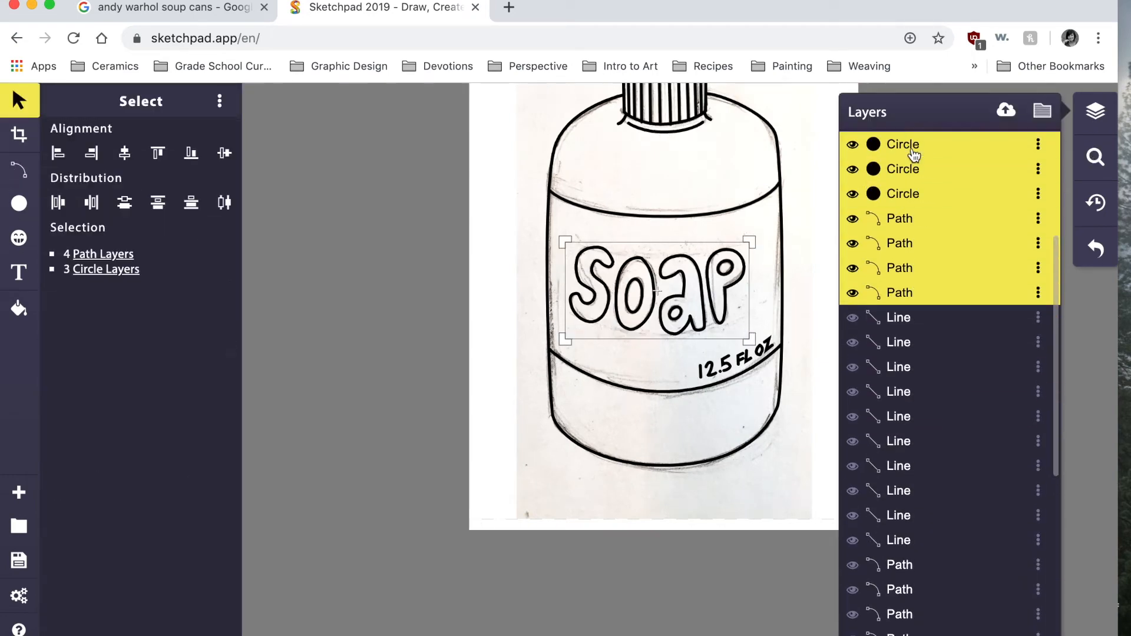
{"action": "scroll", "coordinate": [913, 155], "scroll_direction": "up", "scroll_amount": 3}
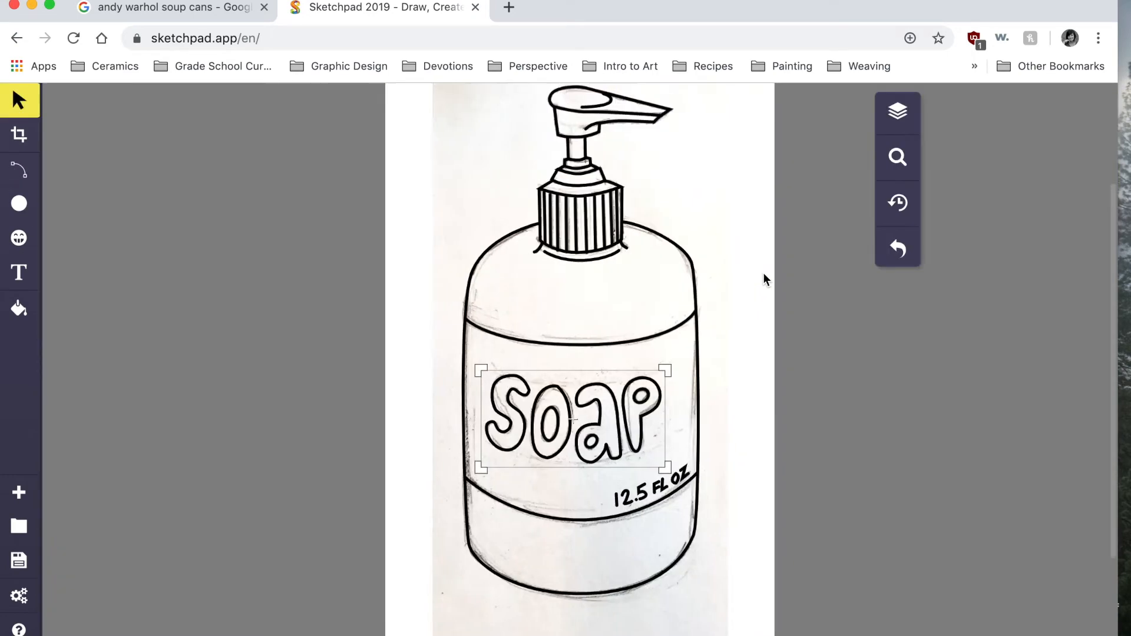
{"action": "left_click_drag", "start_coordinate": [630, 407], "coordinate": [637, 395]}
{"action": "left_click", "coordinate": [912, 103]}
{"action": "left_click", "coordinate": [19, 100]}
{"action": "key", "text": "Escape"}
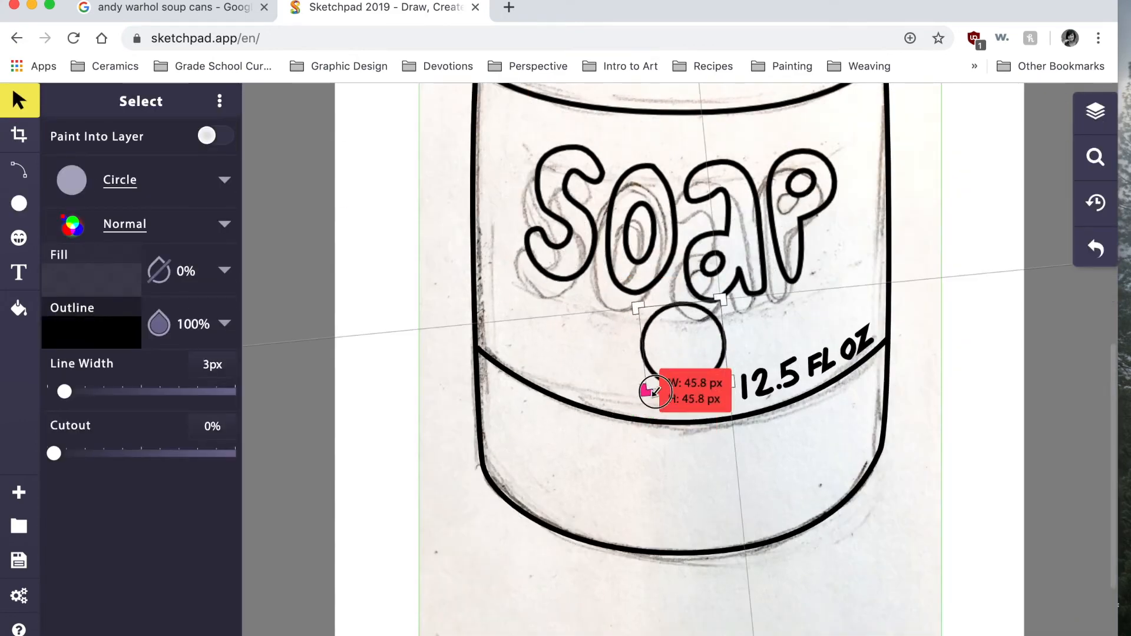
Place the unfilled circle below the SOAP lettering and stretch it into a horizontal oval.
{"action": "left_click_drag", "start_coordinate": [677, 346], "coordinate": [681, 361]}
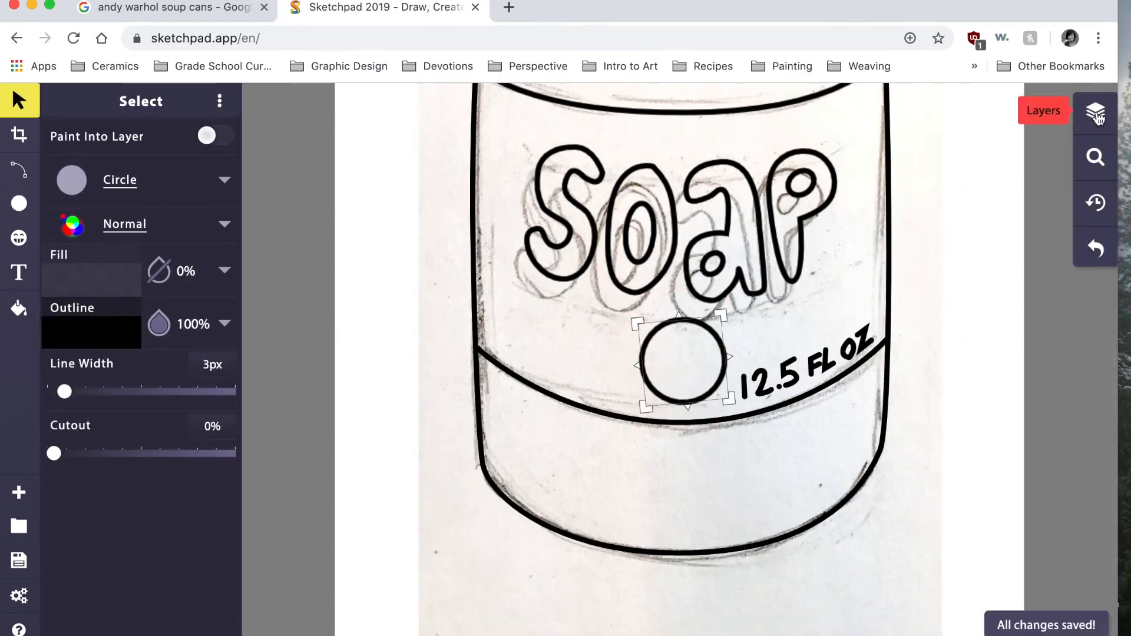
{"action": "left_click", "coordinate": [1095, 112]}
{"action": "left_click_drag", "start_coordinate": [913, 472], "coordinate": [717, 181]}
{"action": "left_click", "coordinate": [1095, 112]}
{"action": "left_click", "coordinate": [914, 147]}
{"action": "mouse_move", "coordinate": [715, 333]}
{"action": "left_mouse_down"}
{"action": "mouse_move", "coordinate": [709, 313]}
{"action": "mouse_move", "coordinate": [780, 341]}
{"action": "mouse_move", "coordinate": [735, 323]}
{"action": "left_mouse_up"}
{"action": "left_click", "coordinate": [770, 362]}
Add the text FRESH inside the oval, choosing the Chelsea Market font.
{"action": "left_click", "coordinate": [19, 272]}
{"action": "left_click", "coordinate": [214, 97]}
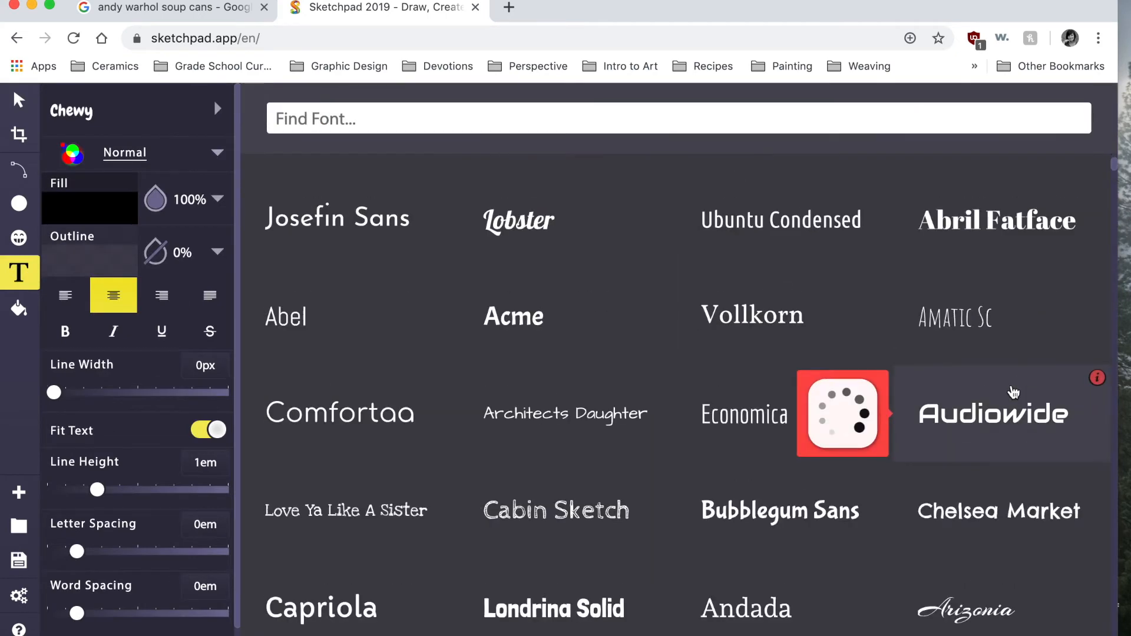
{"action": "left_click", "coordinate": [999, 508]}
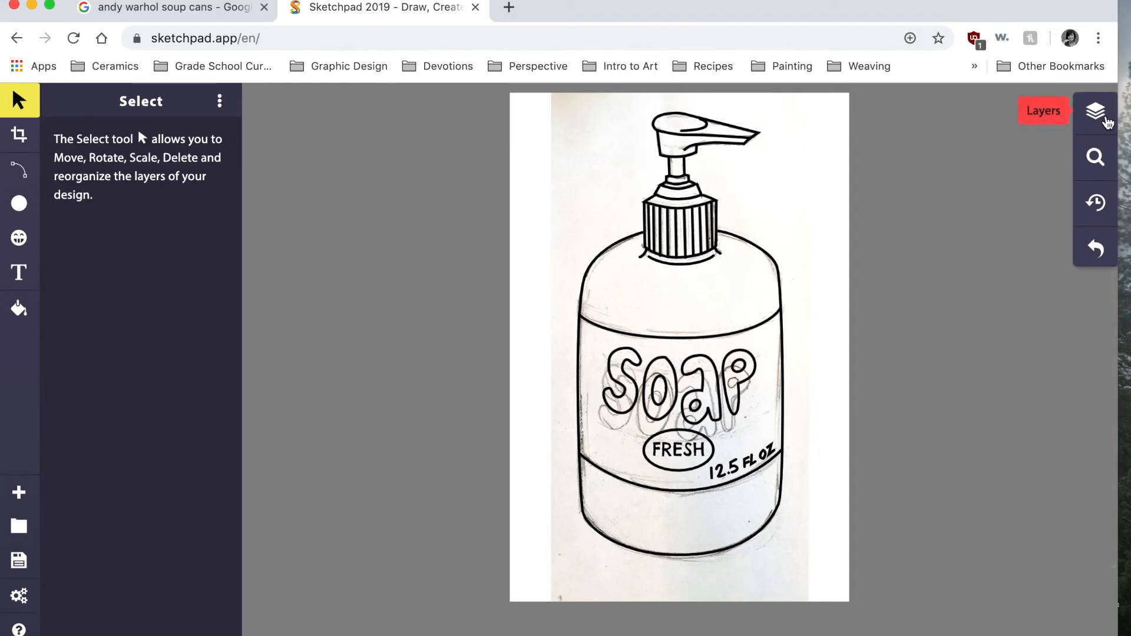
Delete the Soap sketch image layer so only the traced line art is left.
{"action": "left_click", "coordinate": [1097, 112]}
{"action": "scroll", "coordinate": [923, 469], "scroll_direction": "down", "scroll_amount": 10}
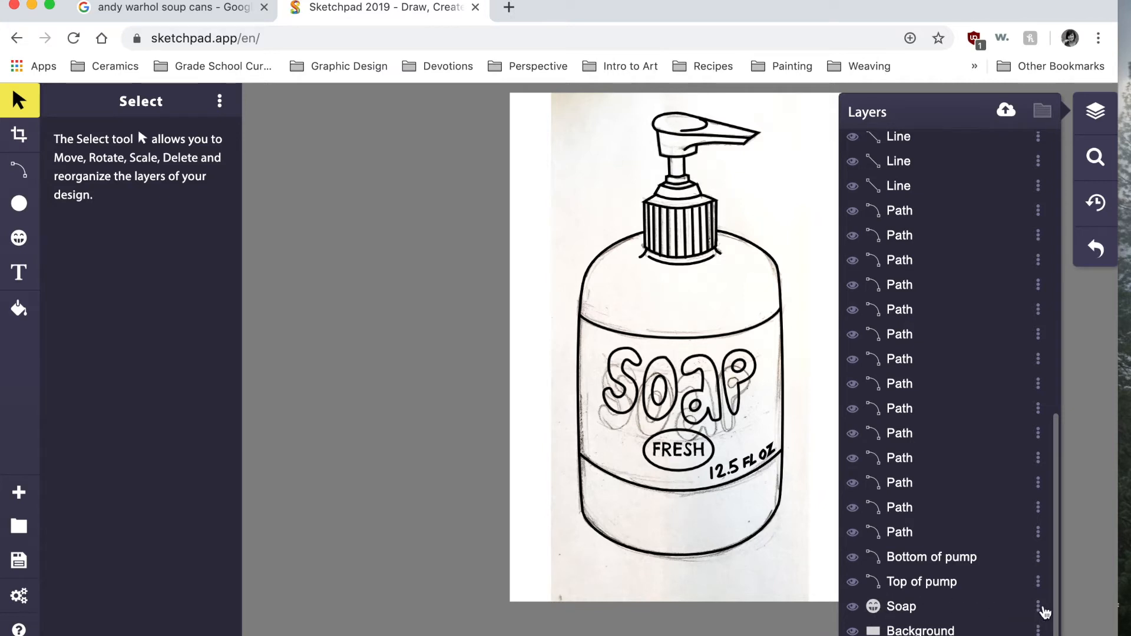
{"action": "left_click", "coordinate": [1039, 608]}
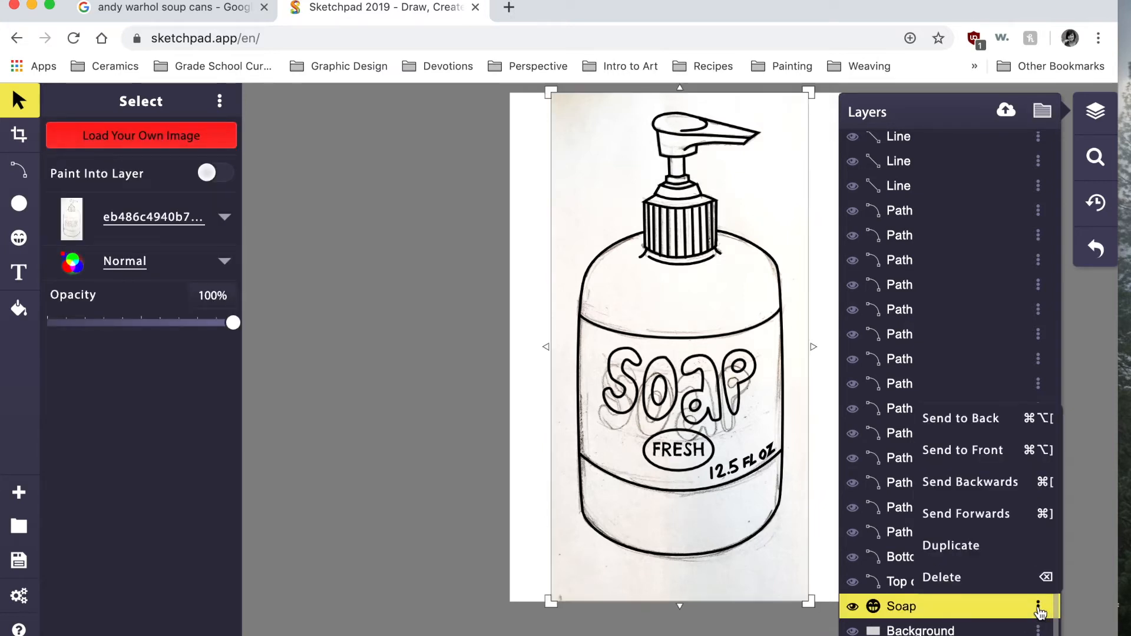
{"action": "left_click", "coordinate": [949, 579]}
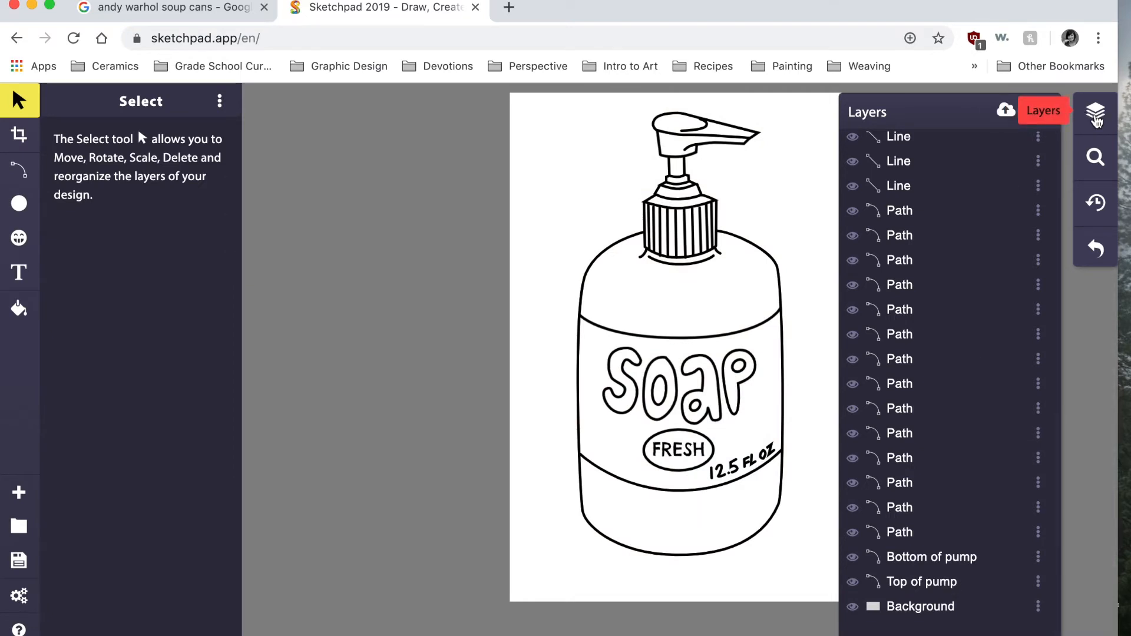
{"action": "left_click", "coordinate": [1097, 118]}
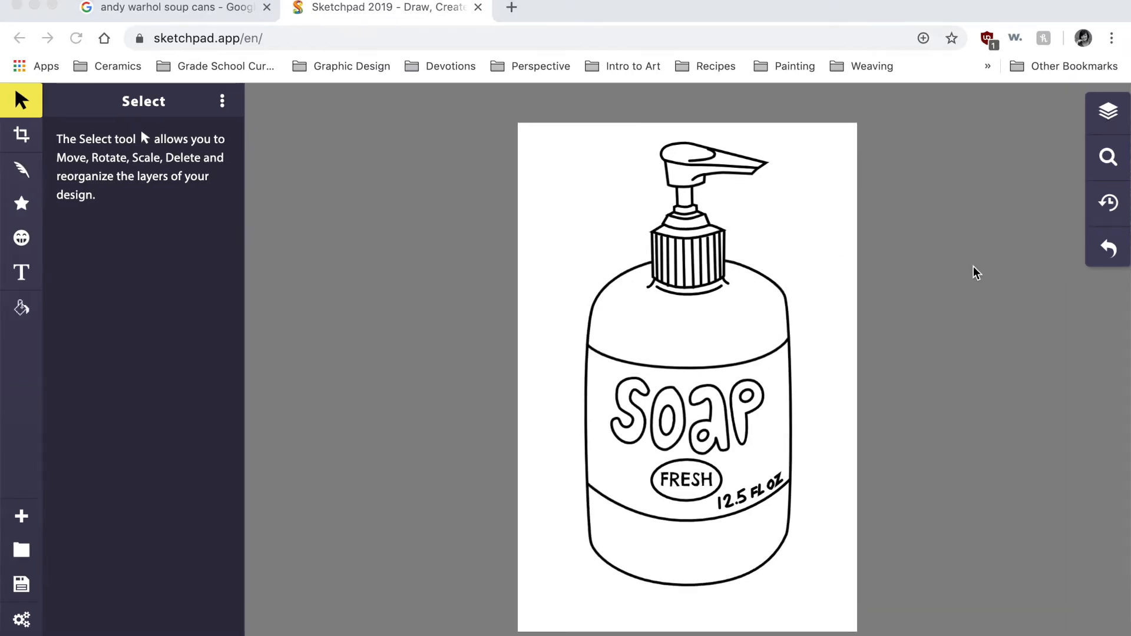
Duplicate My Drawing-3 three times and reopen the original drawing.
{"action": "left_click", "coordinate": [20, 551]}
{"action": "left_click", "coordinate": [22, 552]}
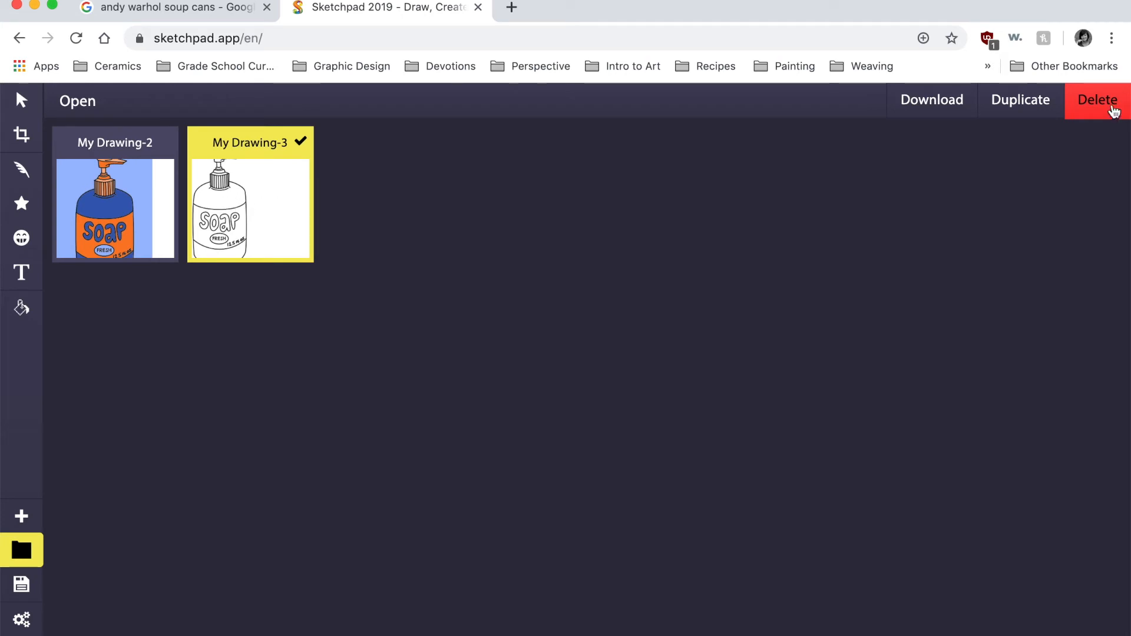
{"action": "left_click", "coordinate": [1008, 105]}
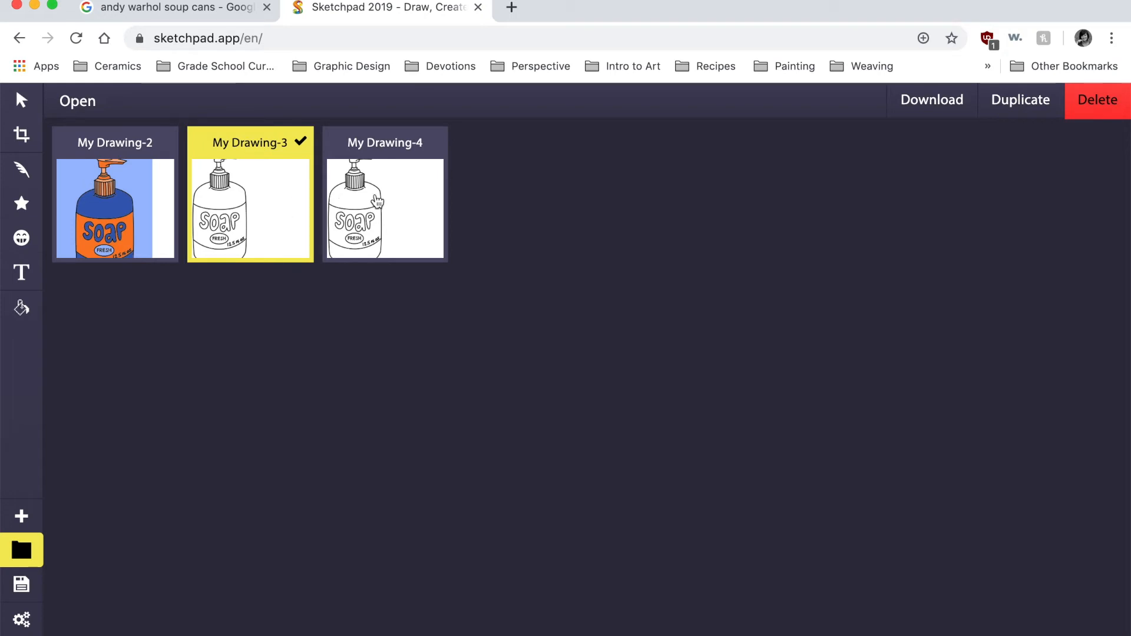
{"action": "left_click", "coordinate": [1027, 104]}
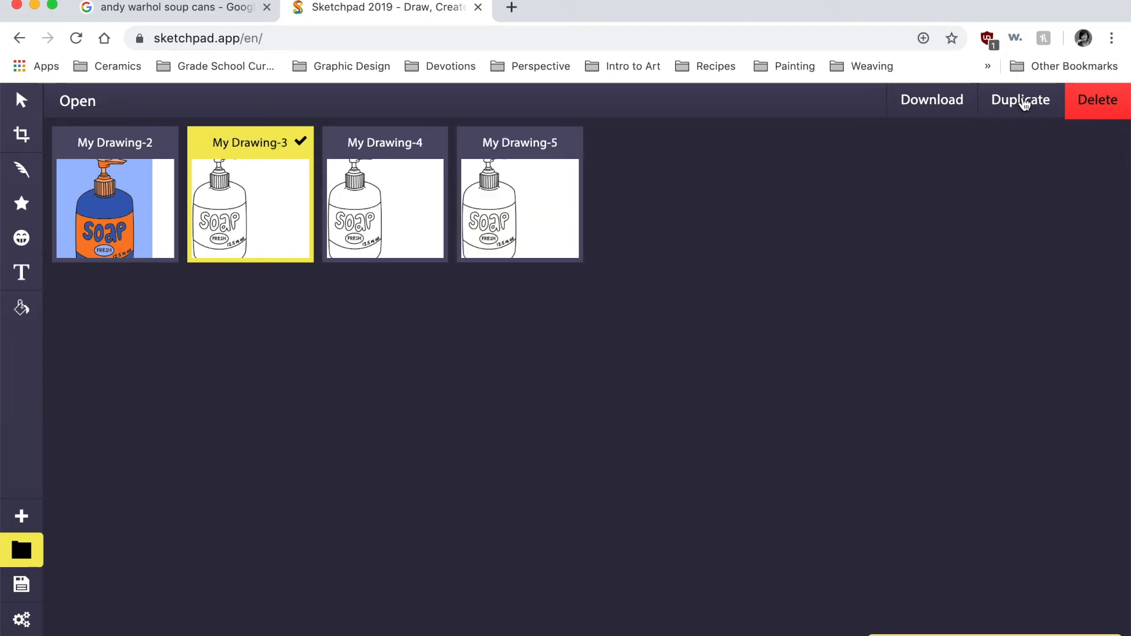
{"action": "left_click", "coordinate": [1028, 103]}
{"action": "left_click", "coordinate": [265, 196]}
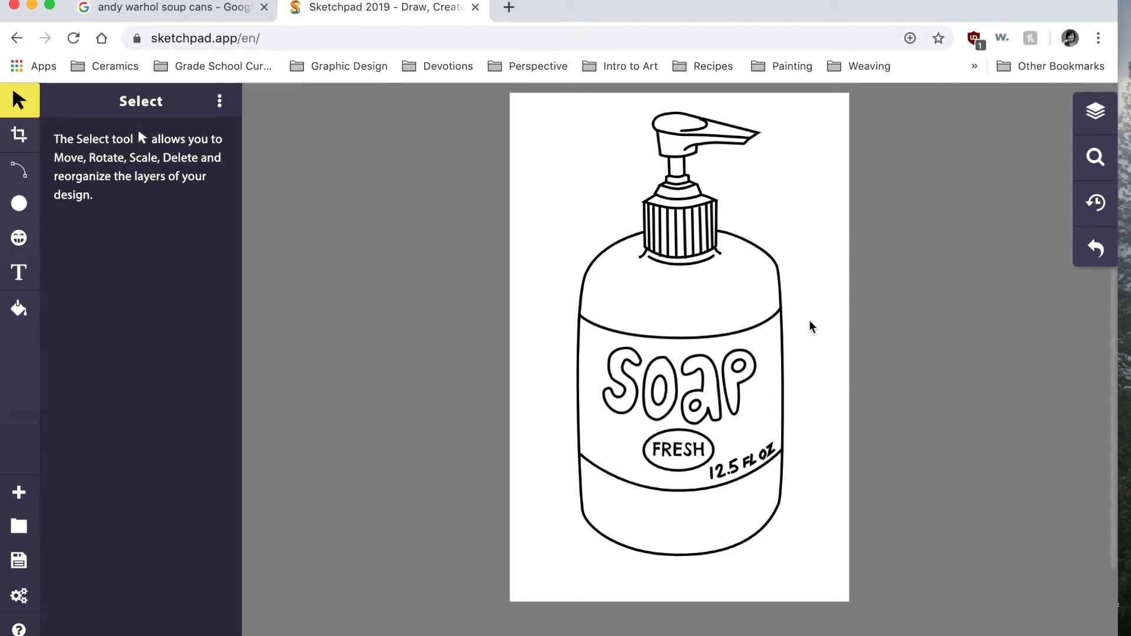
Review the Andy Warhol soup can images for colour ideas and open the Adobe Color wheel in a new browser tab.
{"action": "left_click", "coordinate": [176, 8]}
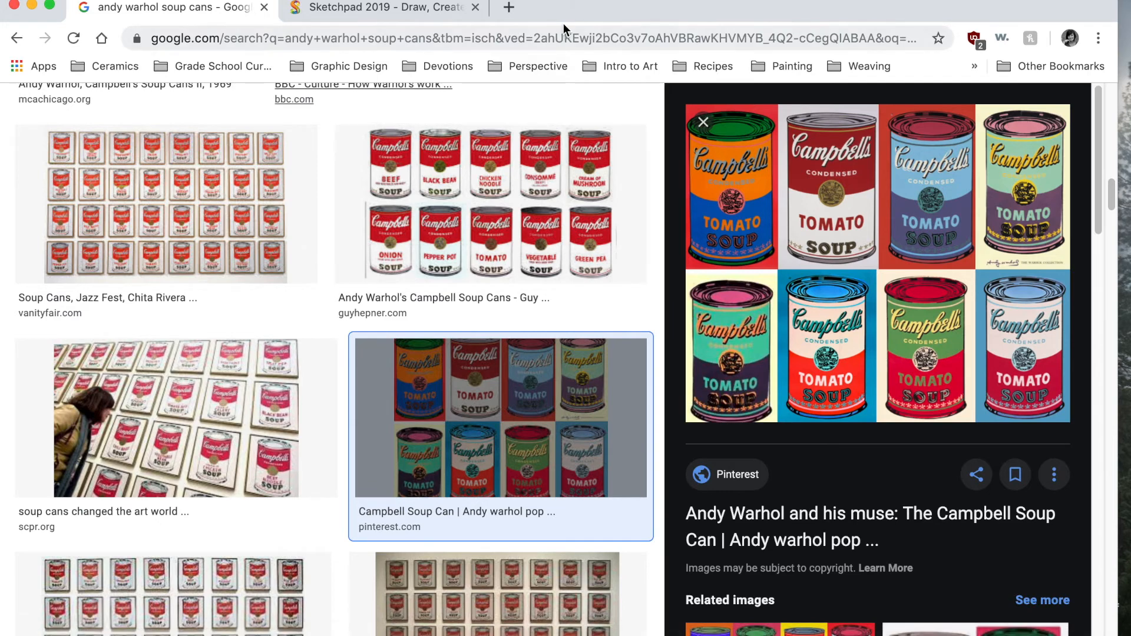
{"action": "left_click", "coordinate": [507, 8]}
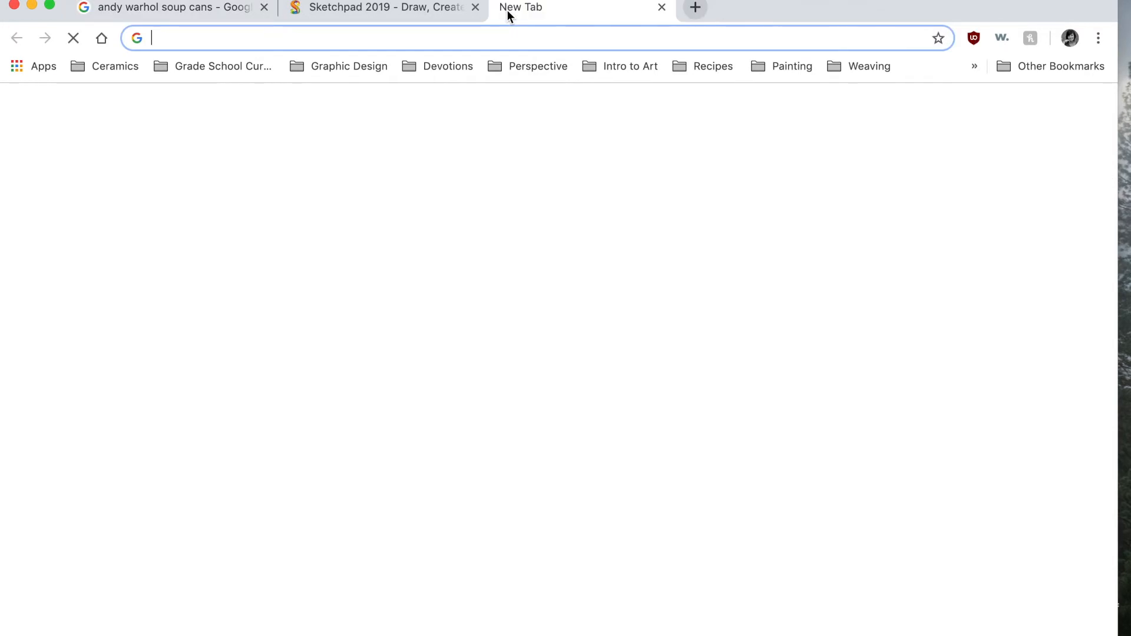
{"action": "type", "text": "ado"}
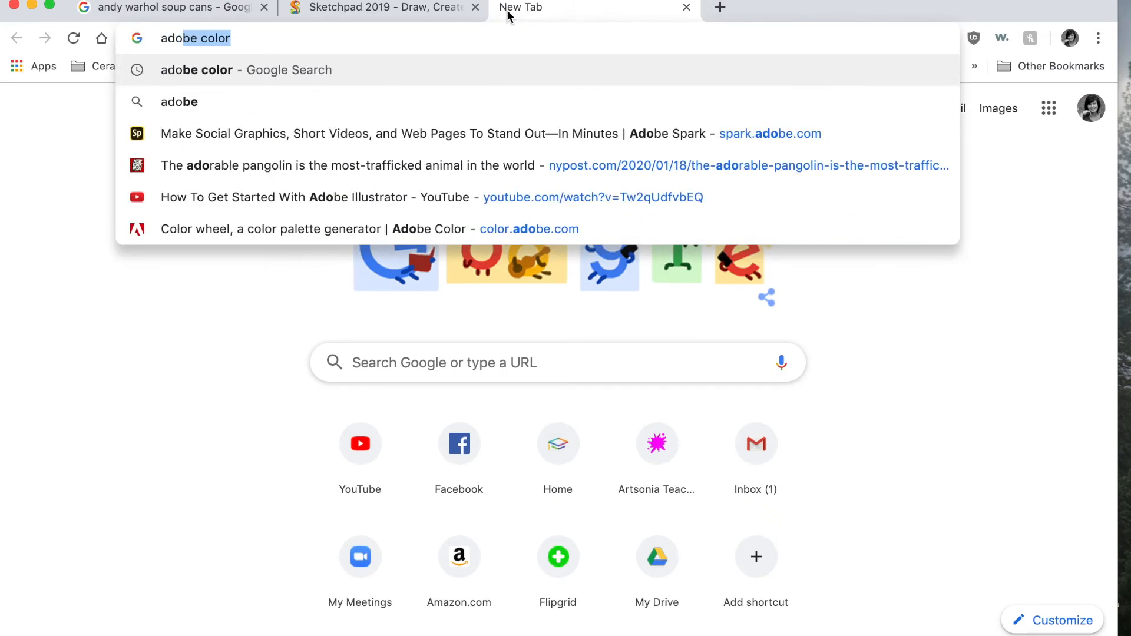
{"action": "key", "text": "Return"}
{"action": "left_click", "coordinate": [191, 275]}
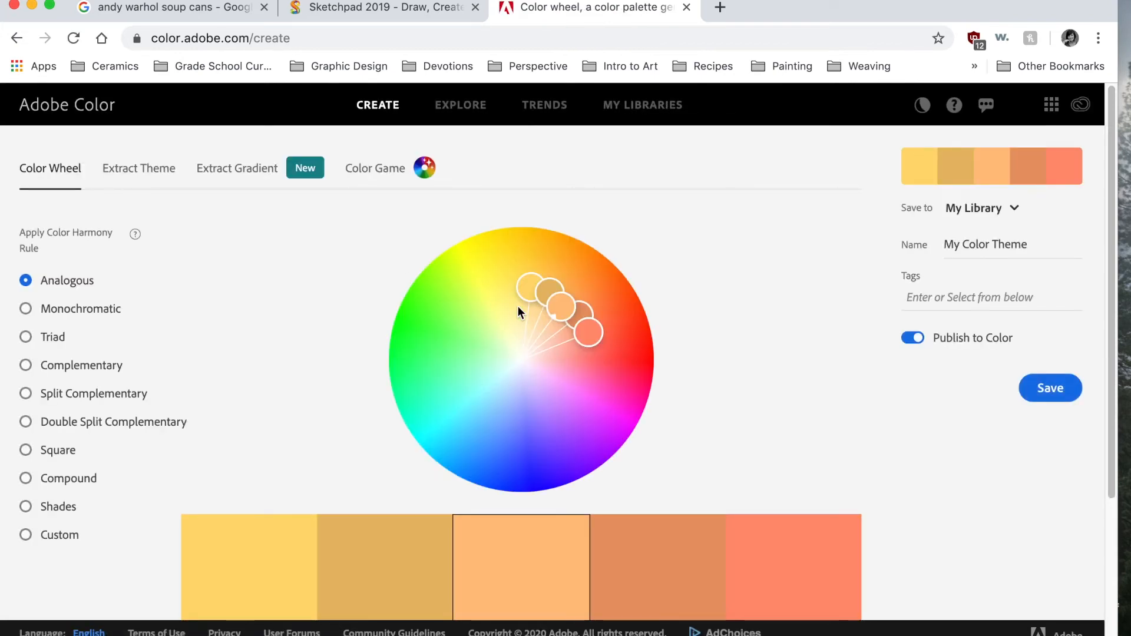
Try a wider analogous scheme, and apply the Complementary harmony rule with a bright green base colour opposite red.
{"action": "mouse_move", "coordinate": [529, 296]}
{"action": "left_mouse_down"}
{"action": "mouse_move", "coordinate": [460, 280]}
{"action": "mouse_move", "coordinate": [428, 289]}
{"action": "left_mouse_up"}
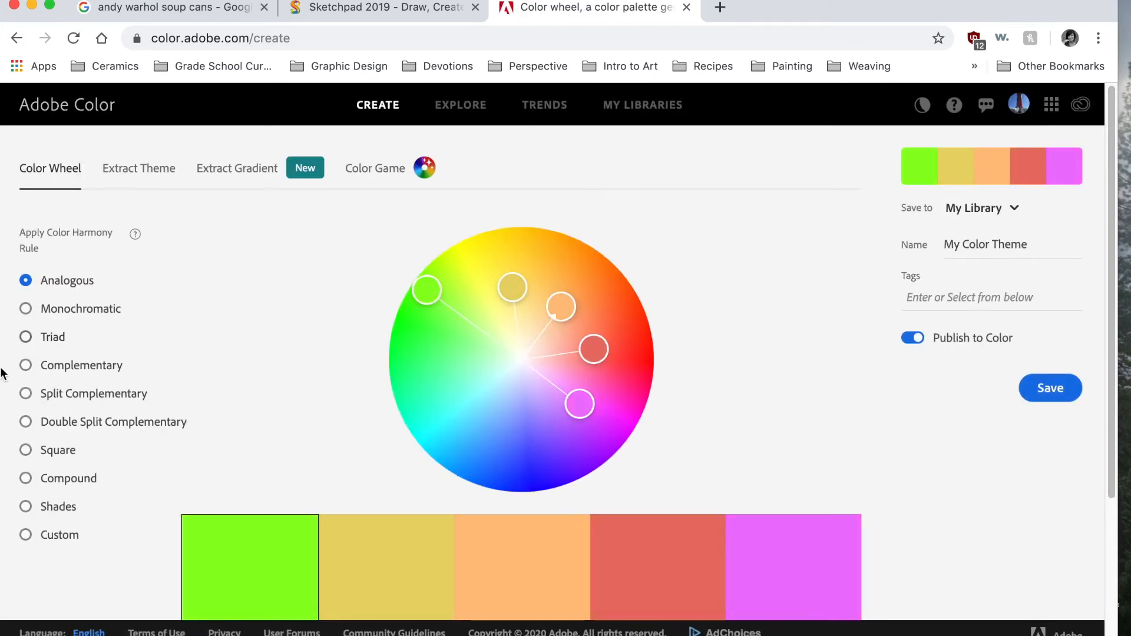
{"action": "left_click", "coordinate": [26, 366]}
{"action": "scroll", "coordinate": [465, 400], "scroll_direction": "down", "scroll_amount": 1}
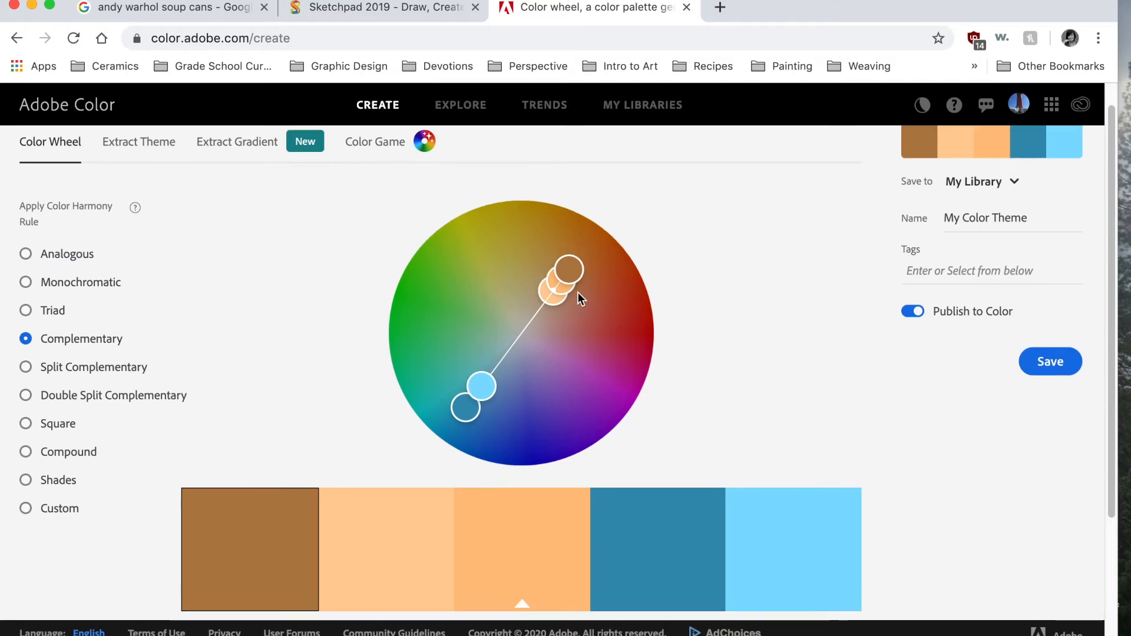
{"action": "mouse_move", "coordinate": [589, 337]}
{"action": "left_mouse_down"}
{"action": "mouse_move", "coordinate": [572, 383]}
{"action": "mouse_move", "coordinate": [589, 406]}
{"action": "mouse_move", "coordinate": [606, 371]}
{"action": "mouse_move", "coordinate": [598, 286]}
{"action": "mouse_move", "coordinate": [580, 291]}
{"action": "mouse_move", "coordinate": [568, 255]}
{"action": "mouse_move", "coordinate": [503, 254]}
{"action": "mouse_move", "coordinate": [462, 330]}
{"action": "mouse_move", "coordinate": [487, 373]}
{"action": "mouse_move", "coordinate": [462, 323]}
{"action": "mouse_move", "coordinate": [490, 267]}
{"action": "mouse_move", "coordinate": [396, 325]}
{"action": "left_mouse_up"}
{"action": "scroll", "coordinate": [712, 394], "scroll_direction": "down", "scroll_amount": 1}
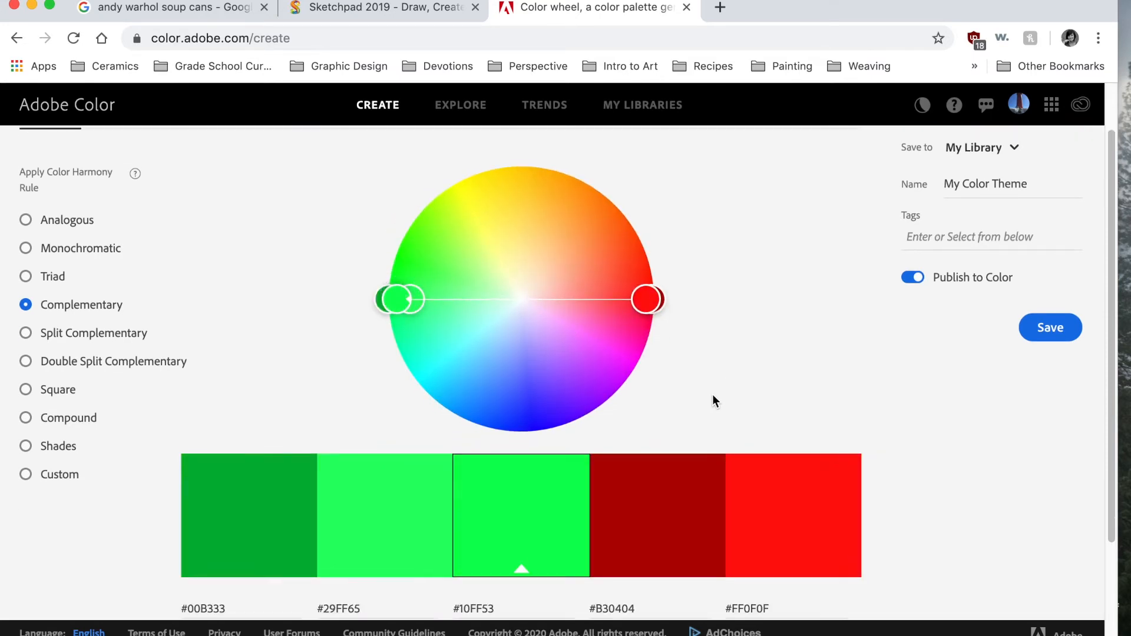
Explore complementary pairs by shifting the base colour through turquoise and blue to cyan, and return to Sketchpad.
{"action": "left_click_drag", "start_coordinate": [402, 291], "coordinate": [417, 358]}
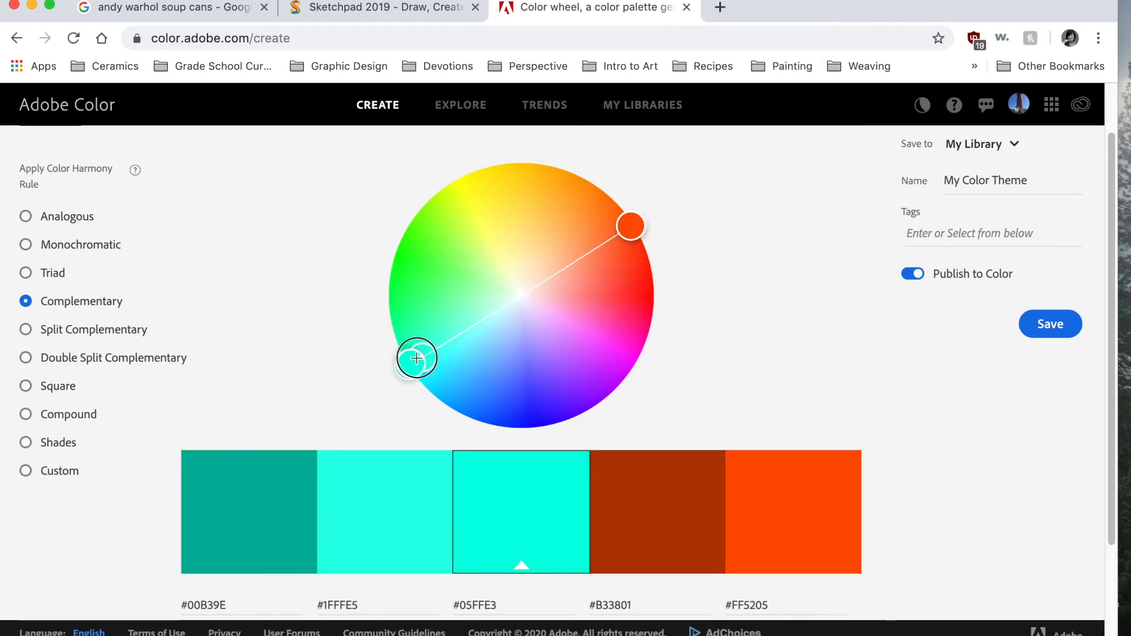
{"action": "mouse_move", "coordinate": [417, 358]}
{"action": "left_mouse_down"}
{"action": "mouse_move", "coordinate": [453, 384]}
{"action": "mouse_move", "coordinate": [497, 390]}
{"action": "left_mouse_up"}
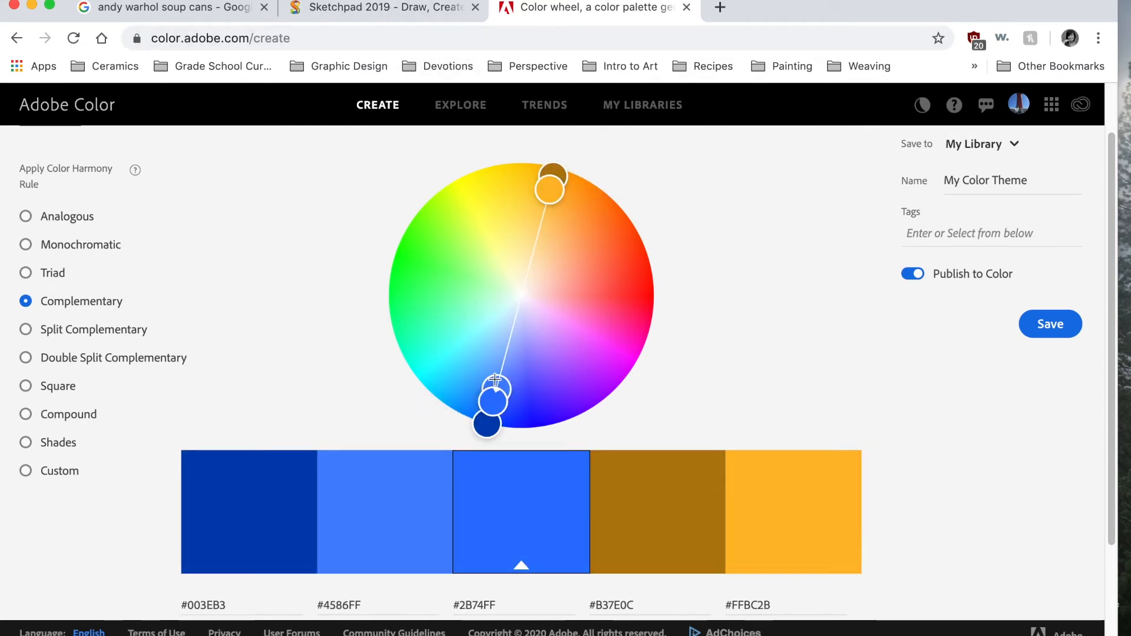
{"action": "mouse_move", "coordinate": [494, 405]}
{"action": "left_mouse_down"}
{"action": "mouse_move", "coordinate": [446, 386]}
{"action": "mouse_move", "coordinate": [391, 323]}
{"action": "mouse_move", "coordinate": [389, 301]}
{"action": "mouse_move", "coordinate": [400, 308]}
{"action": "mouse_move", "coordinate": [409, 371]}
{"action": "mouse_move", "coordinate": [423, 361]}
{"action": "left_mouse_up"}
{"action": "scroll", "coordinate": [709, 433], "scroll_direction": "down", "scroll_amount": 2}
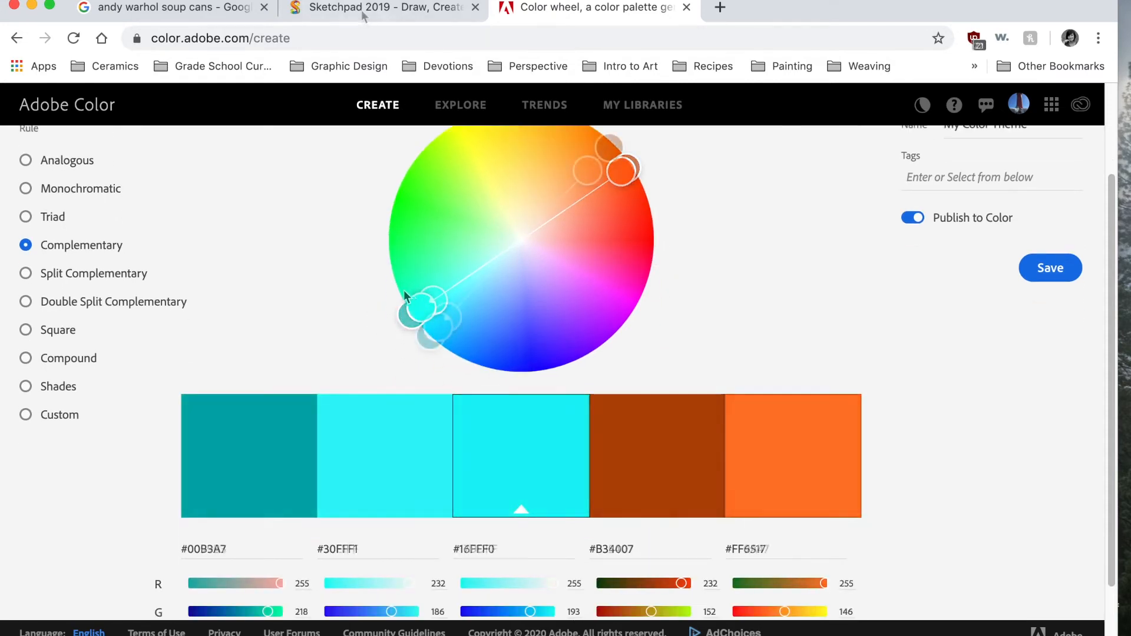
{"action": "left_click", "coordinate": [368, 9]}
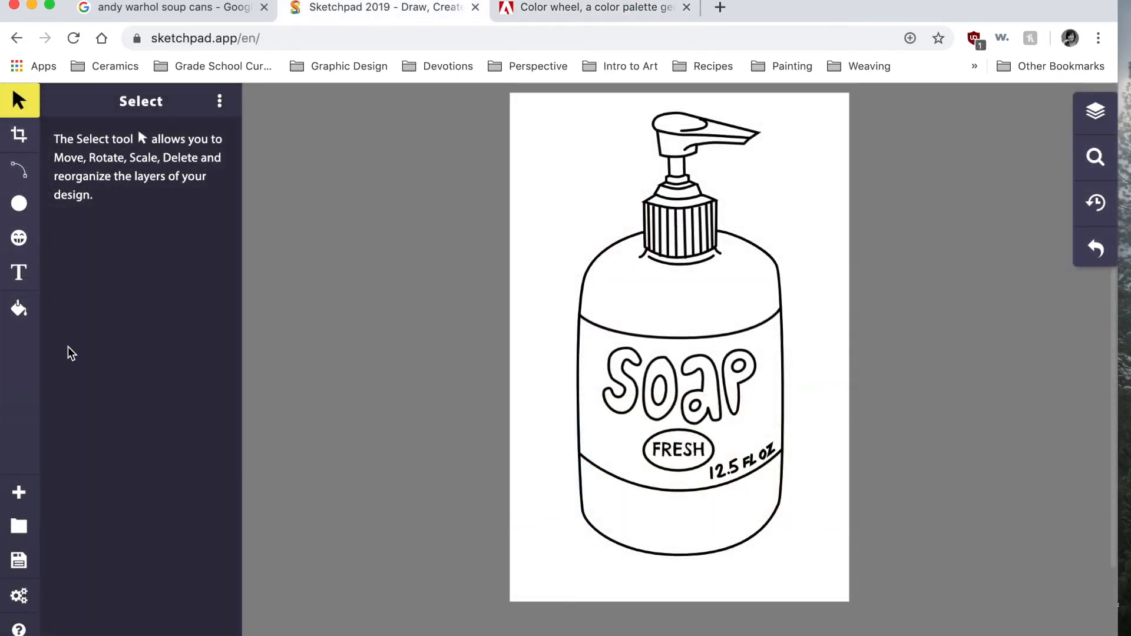
Switch the fill tool to Pixel Fill and set a solid turquoise fill colour, 00d6d2.
{"action": "left_click", "coordinate": [21, 308]}
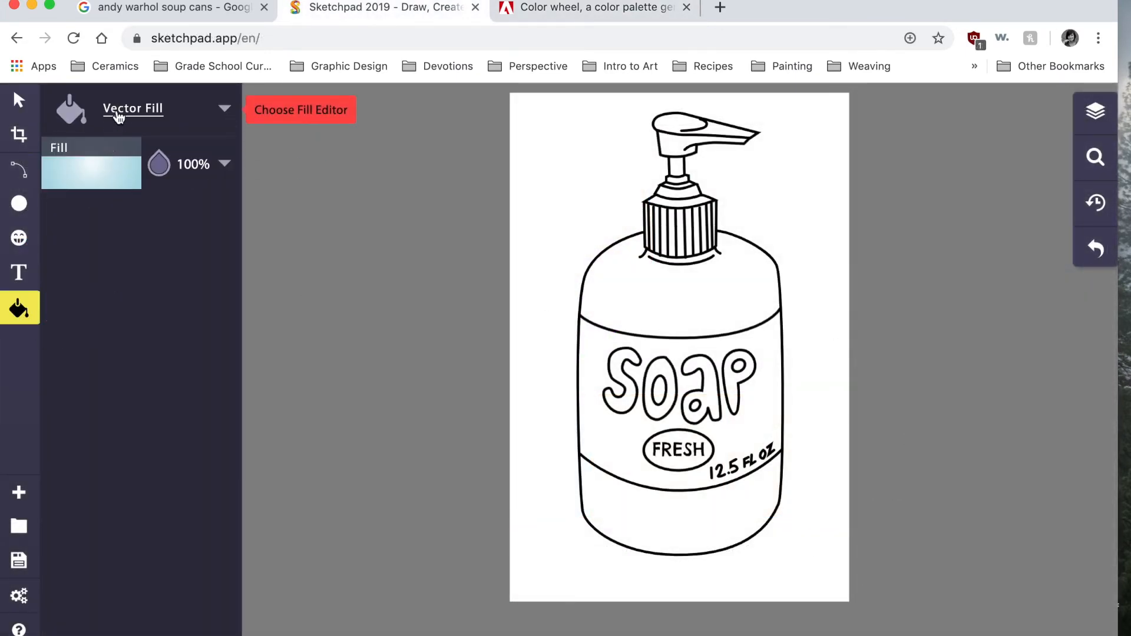
{"action": "left_click", "coordinate": [224, 108]}
{"action": "left_click", "coordinate": [343, 157]}
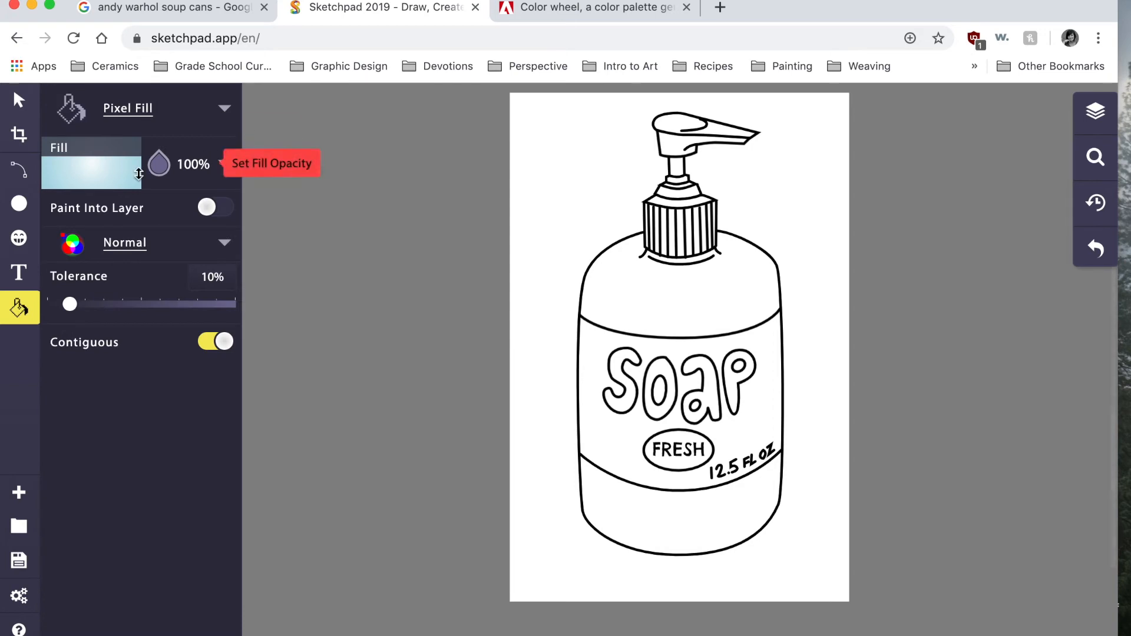
{"action": "left_click", "coordinate": [73, 176]}
{"action": "left_click", "coordinate": [280, 165]}
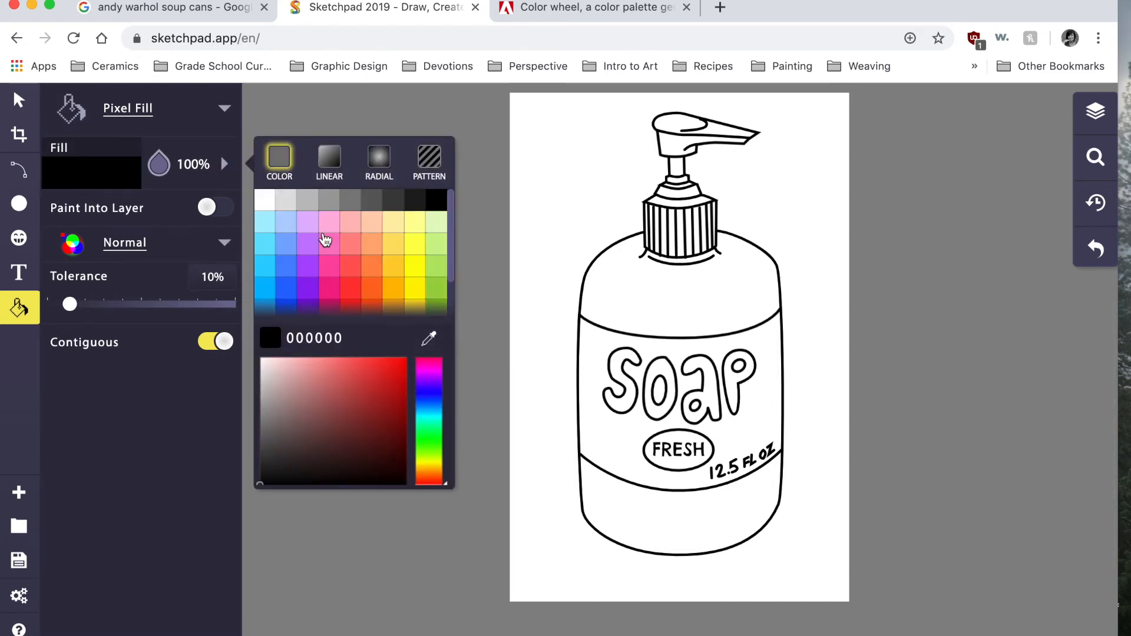
{"action": "scroll", "coordinate": [328, 268], "scroll_direction": "down", "scroll_amount": 2}
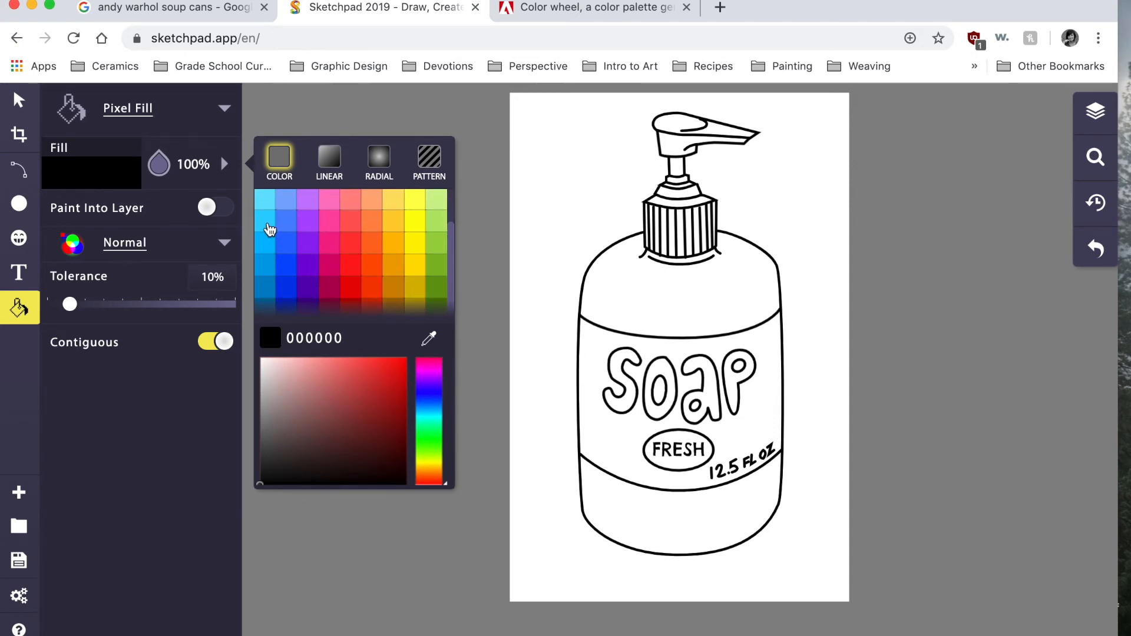
{"action": "left_click", "coordinate": [266, 222]}
{"action": "mouse_move", "coordinate": [447, 418]}
{"action": "left_mouse_down"}
{"action": "mouse_move", "coordinate": [433, 404]}
{"action": "mouse_move", "coordinate": [442, 422]}
{"action": "left_mouse_up"}
{"action": "left_click_drag", "start_coordinate": [396, 367], "coordinate": [406, 377]}
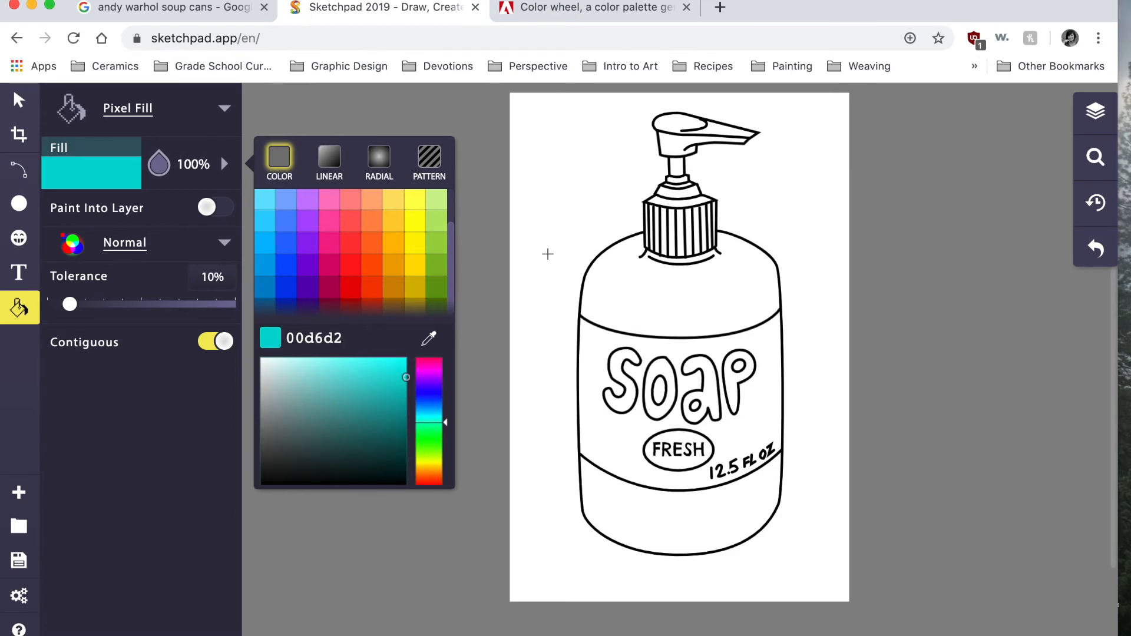
Fill the pump's top surface, its neck and the thin sliver below the collar with turquoise.
{"action": "left_click", "coordinate": [1094, 157]}
{"action": "left_click_drag", "start_coordinate": [1041, 231], "coordinate": [1043, 217]}
{"action": "scroll", "coordinate": [841, 384], "scroll_direction": "up", "scroll_amount": 3}
{"action": "left_click", "coordinate": [65, 154]}
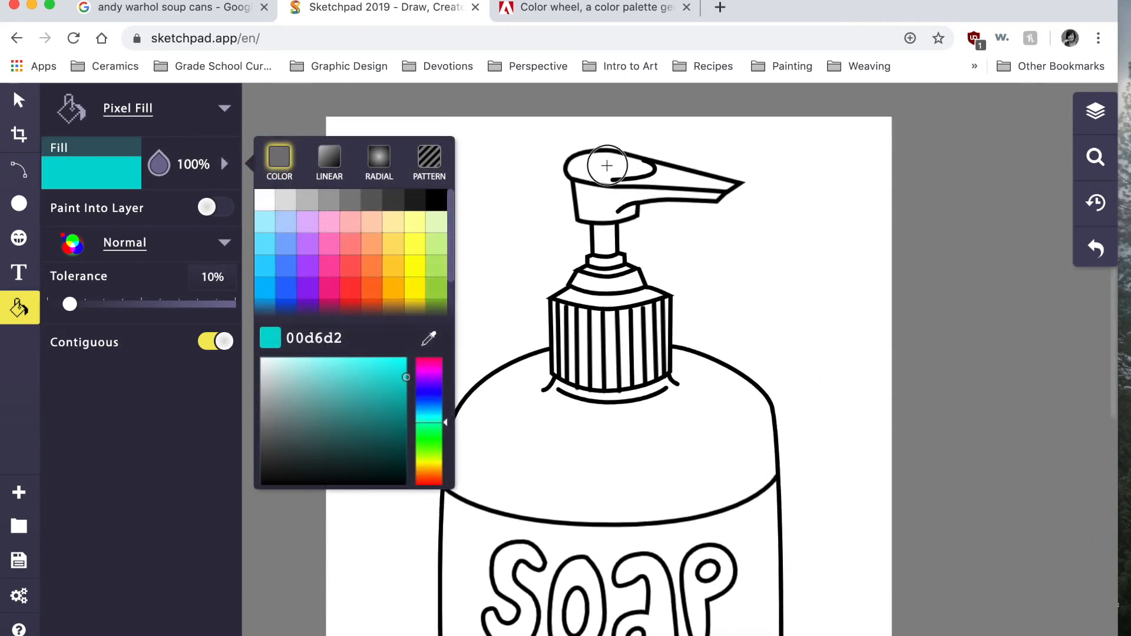
{"action": "left_click", "coordinate": [607, 165]}
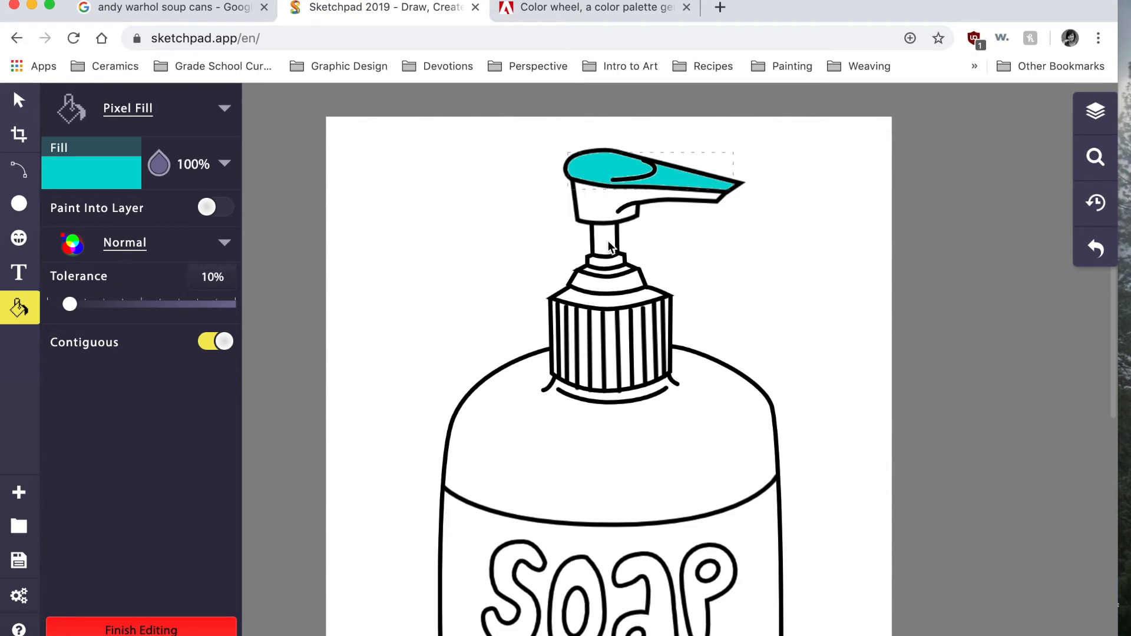
{"action": "left_click", "coordinate": [616, 274]}
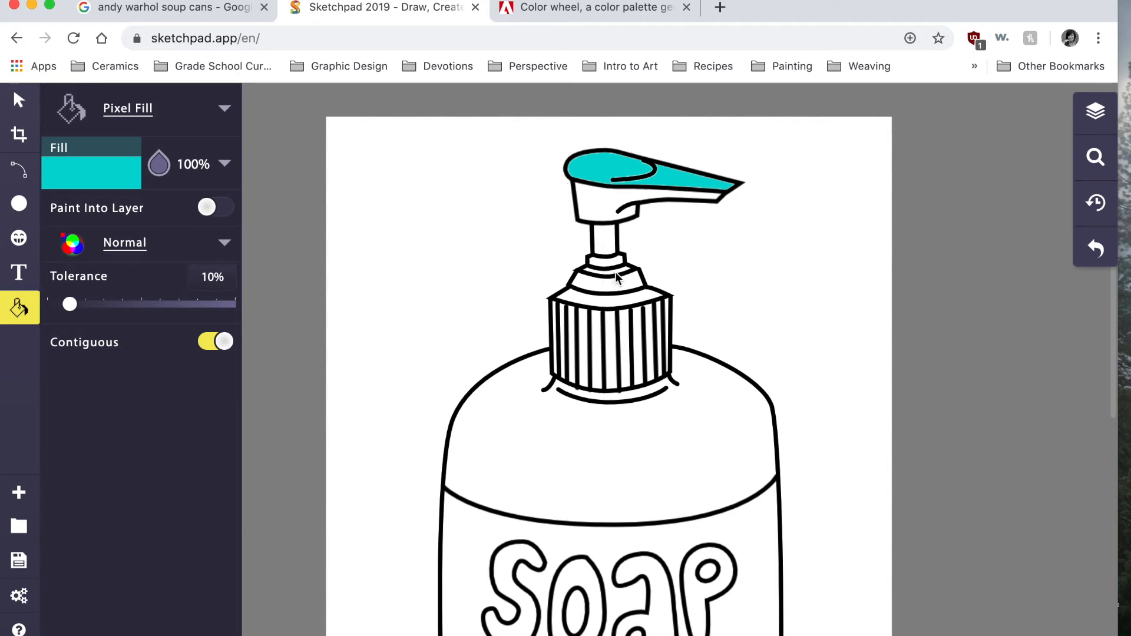
{"action": "left_click", "coordinate": [615, 274]}
{"action": "left_click", "coordinate": [608, 246]}
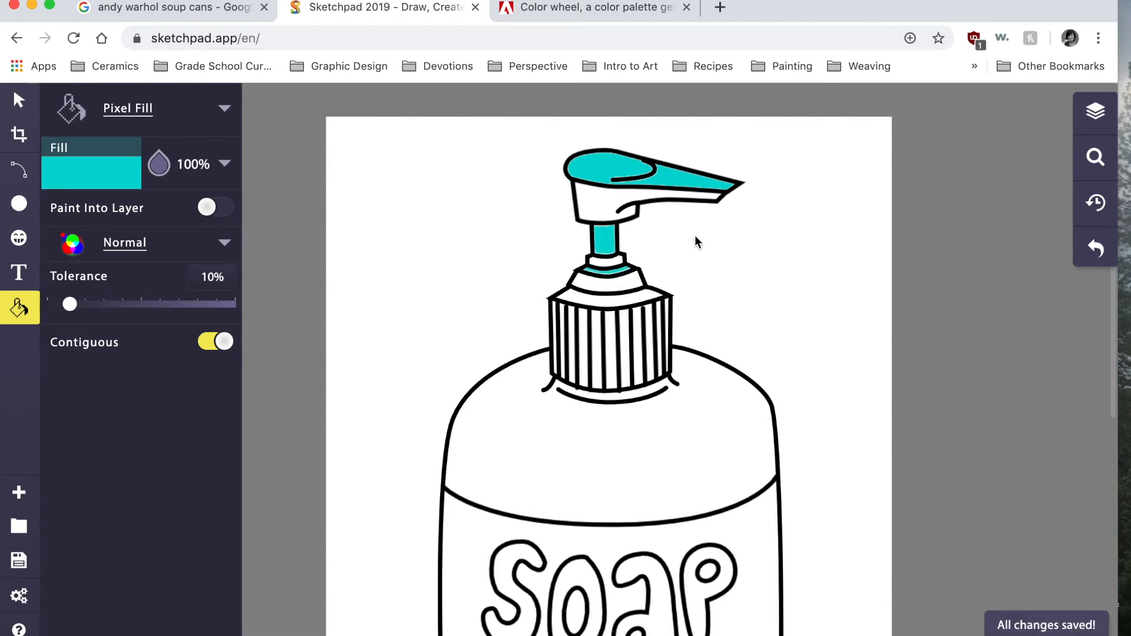
Try a turquoise fill on the background around the bottle, undo it, and toggle the Background layer's visibility.
{"action": "left_click", "coordinate": [735, 243]}
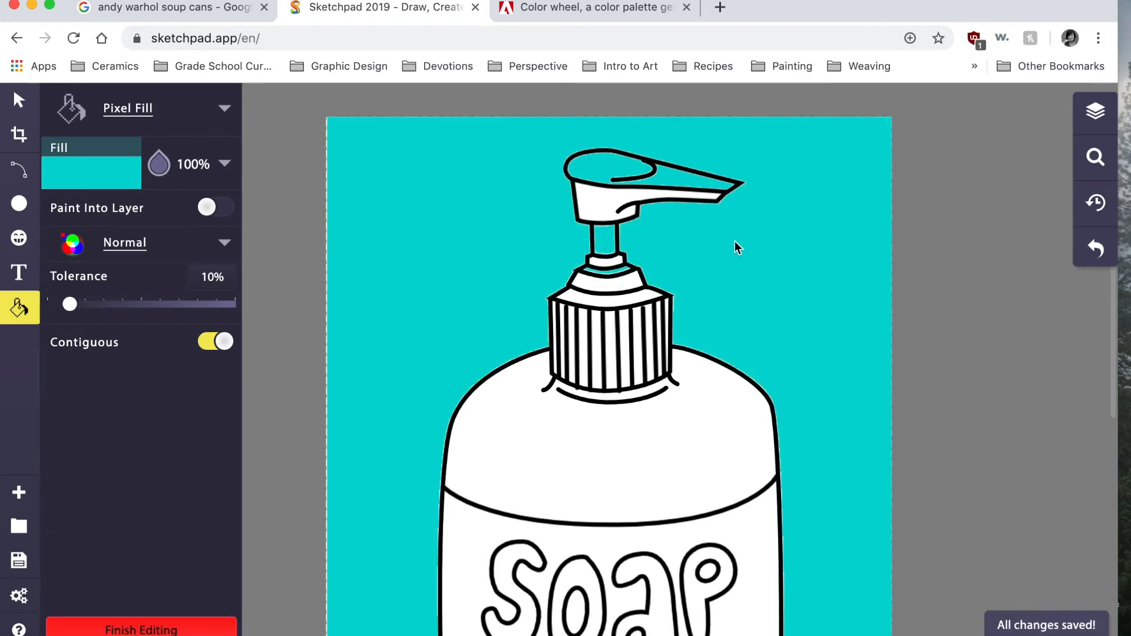
{"action": "left_click", "coordinate": [1096, 253]}
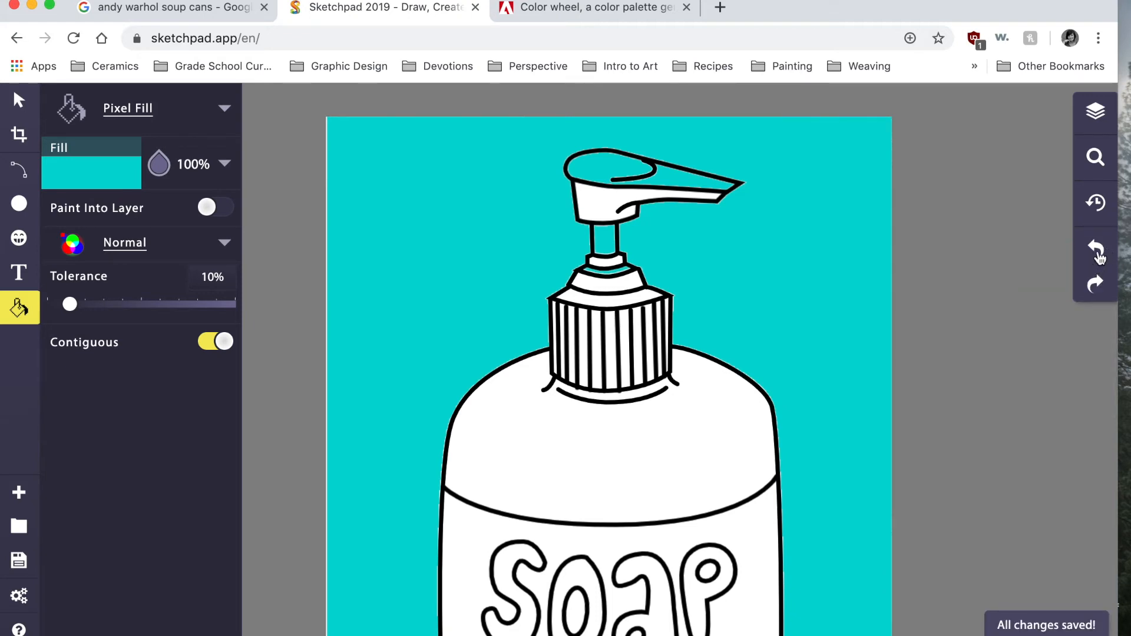
{"action": "left_click", "coordinate": [1096, 111]}
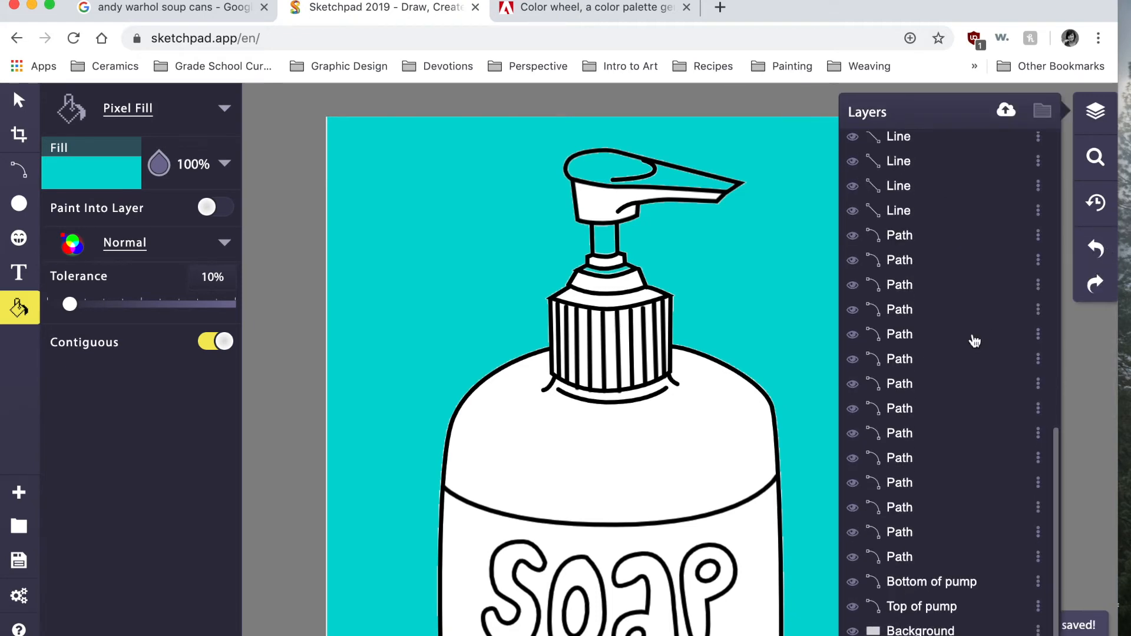
{"action": "left_click", "coordinate": [850, 632]}
{"action": "left_click", "coordinate": [850, 632]}
{"action": "left_click", "coordinate": [1099, 112]}
{"action": "scroll", "coordinate": [714, 323], "scroll_direction": "down", "scroll_amount": 1}
Set the fill colour to white, ffffff, and refill the background around the bottle.
{"action": "left_click", "coordinate": [120, 175]}
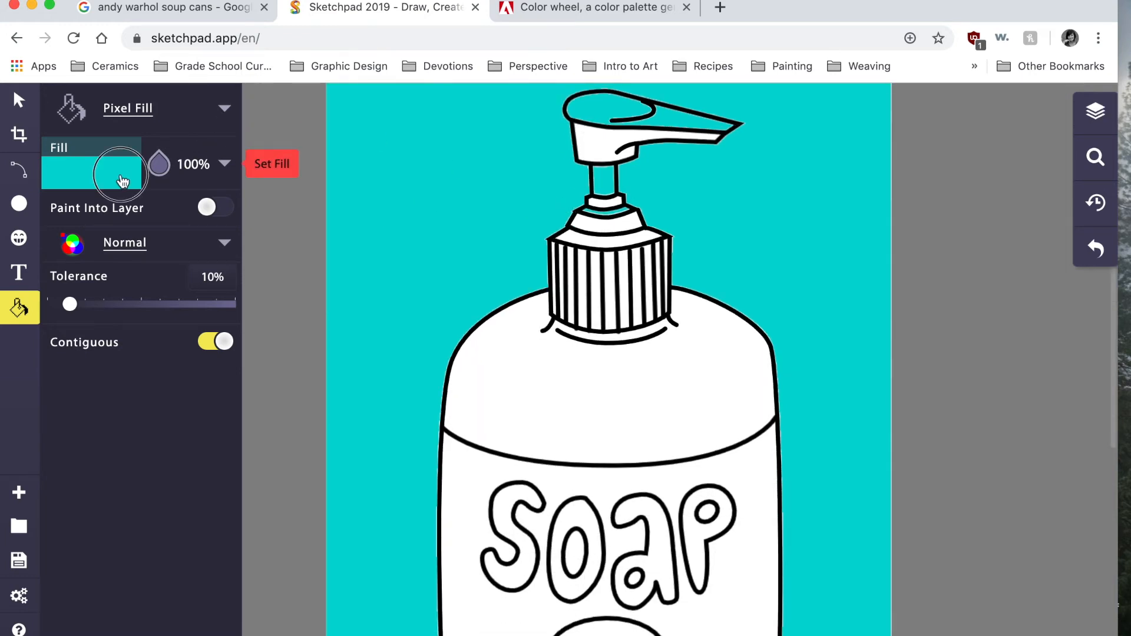
{"action": "left_click", "coordinate": [265, 200]}
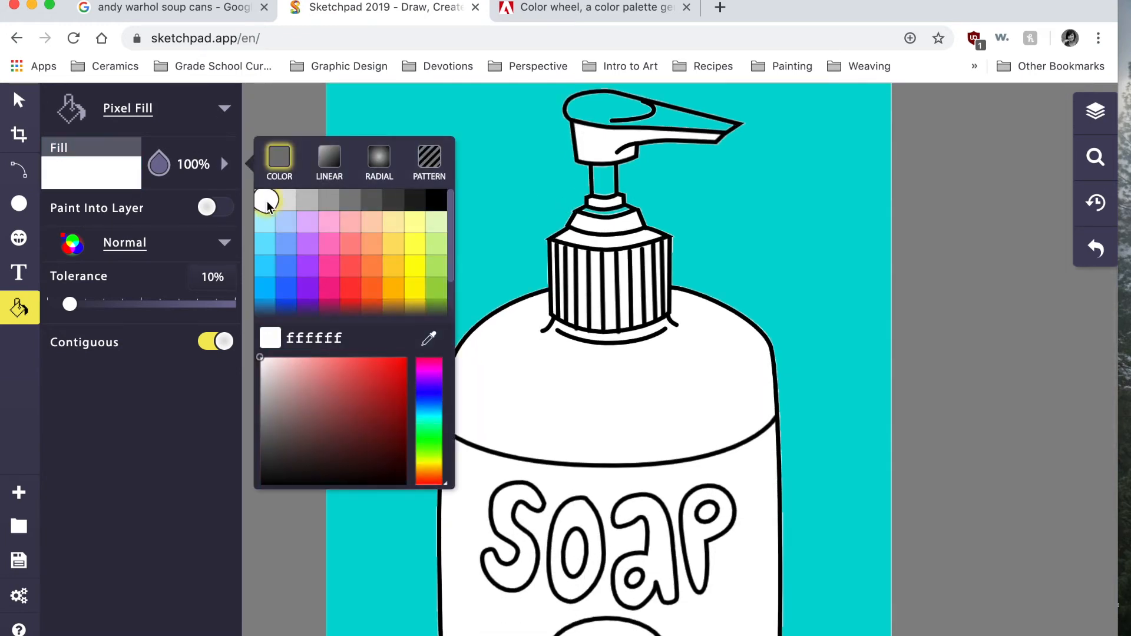
{"action": "left_click", "coordinate": [504, 177]}
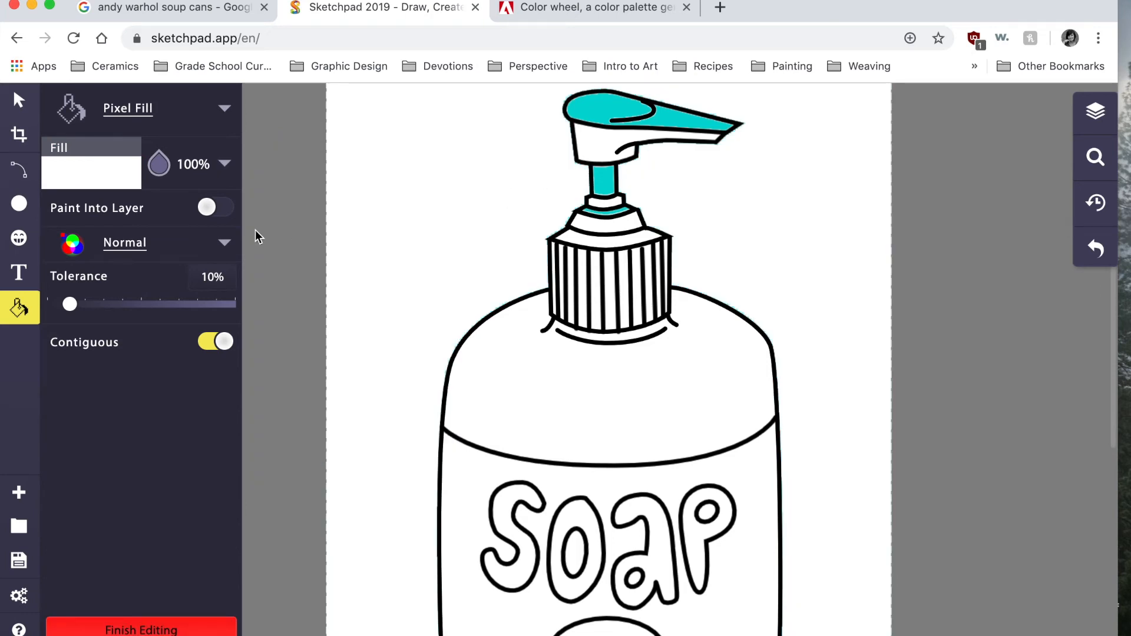
Take the light cyan hex code 30E1FF from the Adobe Color palette and apply it to the background fill in Sketchpad.
{"action": "left_click", "coordinate": [98, 175]}
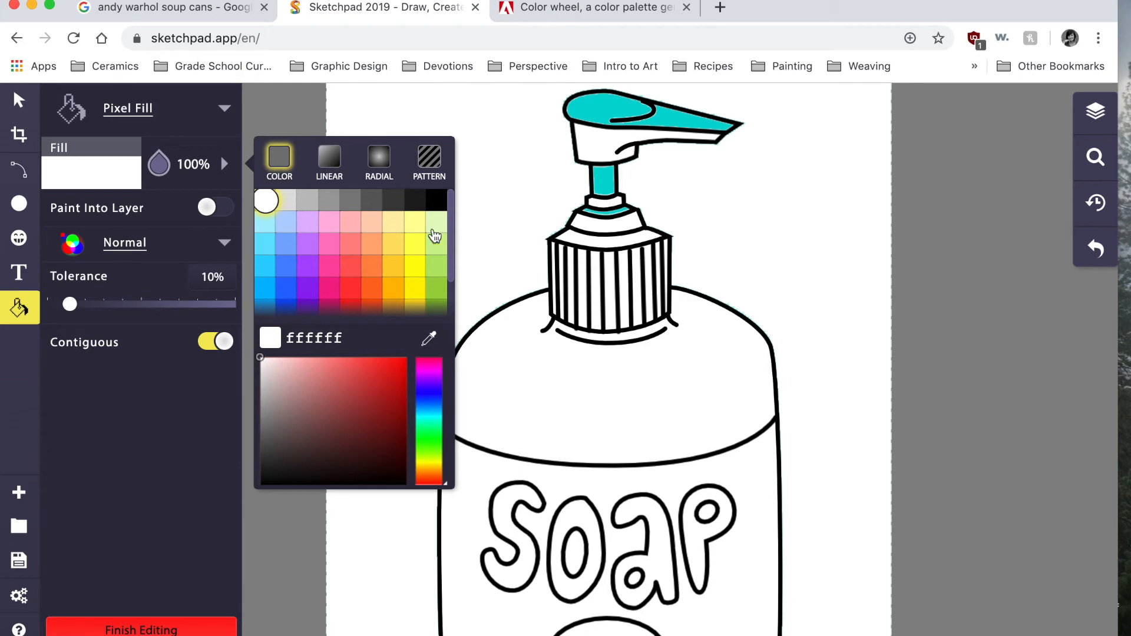
{"action": "left_click", "coordinate": [574, 12]}
{"action": "scroll", "coordinate": [560, 392], "scroll_direction": "down", "scroll_amount": 2}
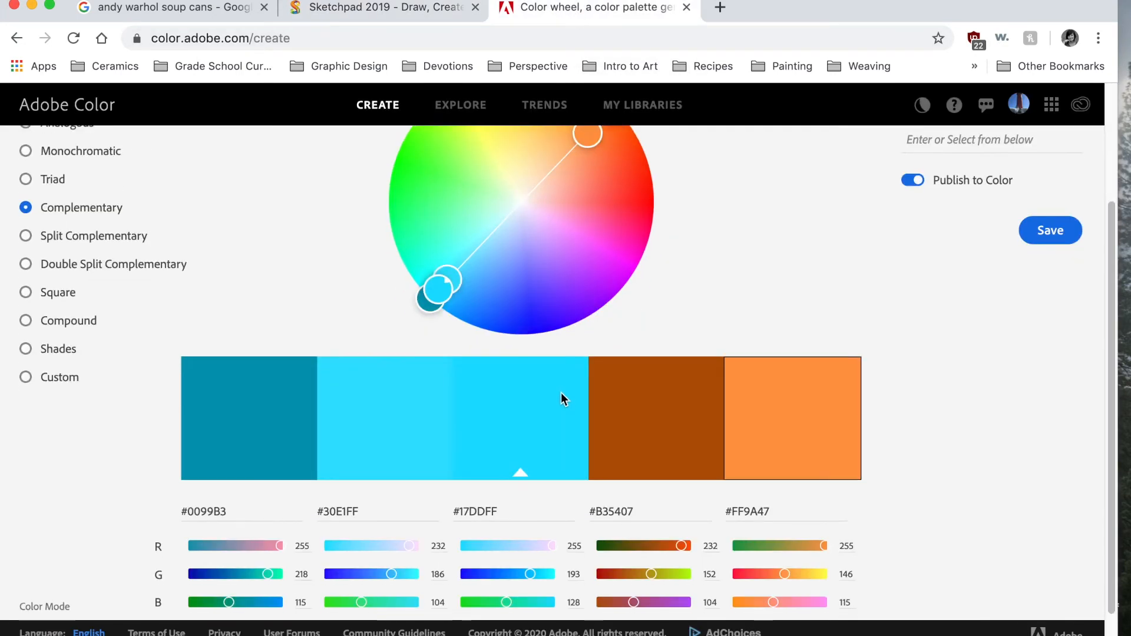
{"action": "left_click_drag", "start_coordinate": [359, 474], "coordinate": [324, 470]}
{"action": "left_click", "coordinate": [377, 7]}
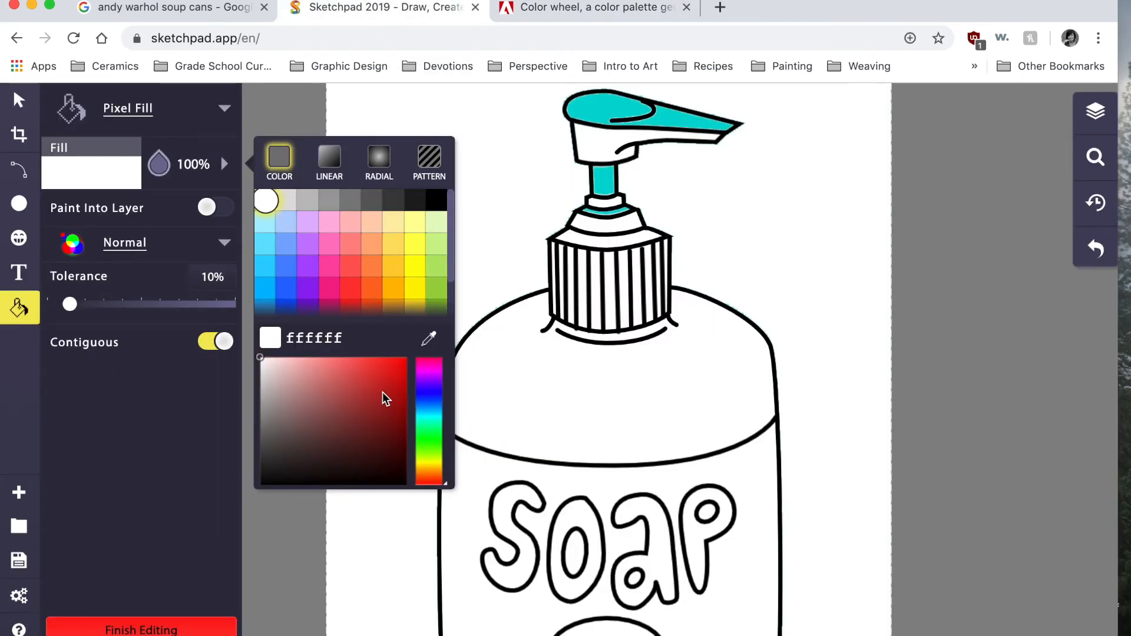
{"action": "double_click", "coordinate": [340, 337]}
{"action": "type", "text": "30e1ff"}
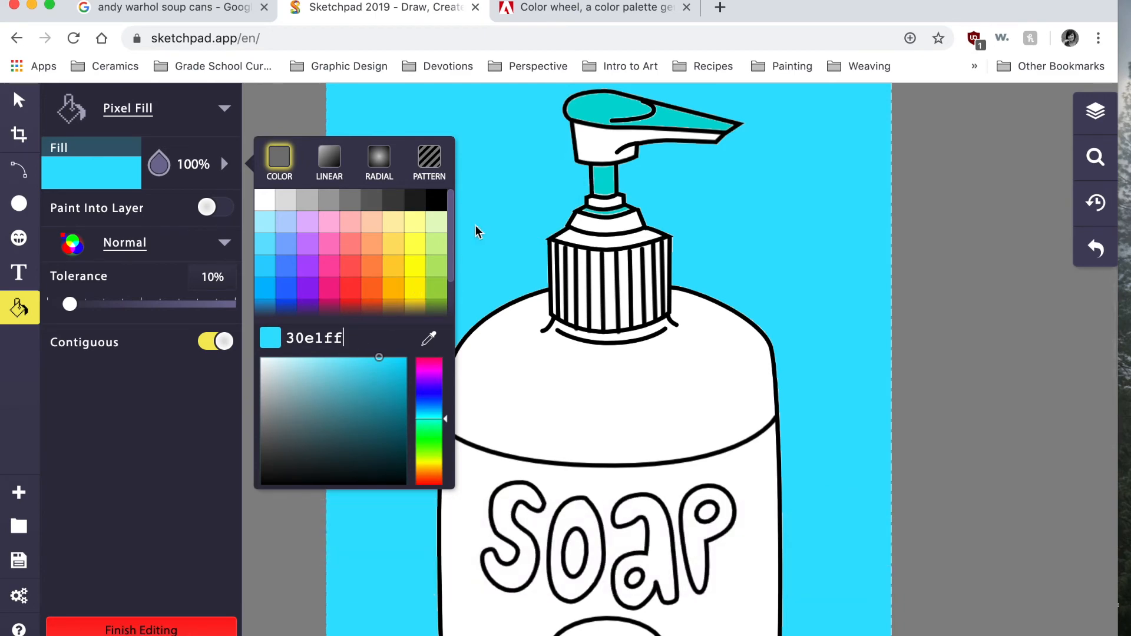
{"action": "left_click", "coordinate": [548, 8]}
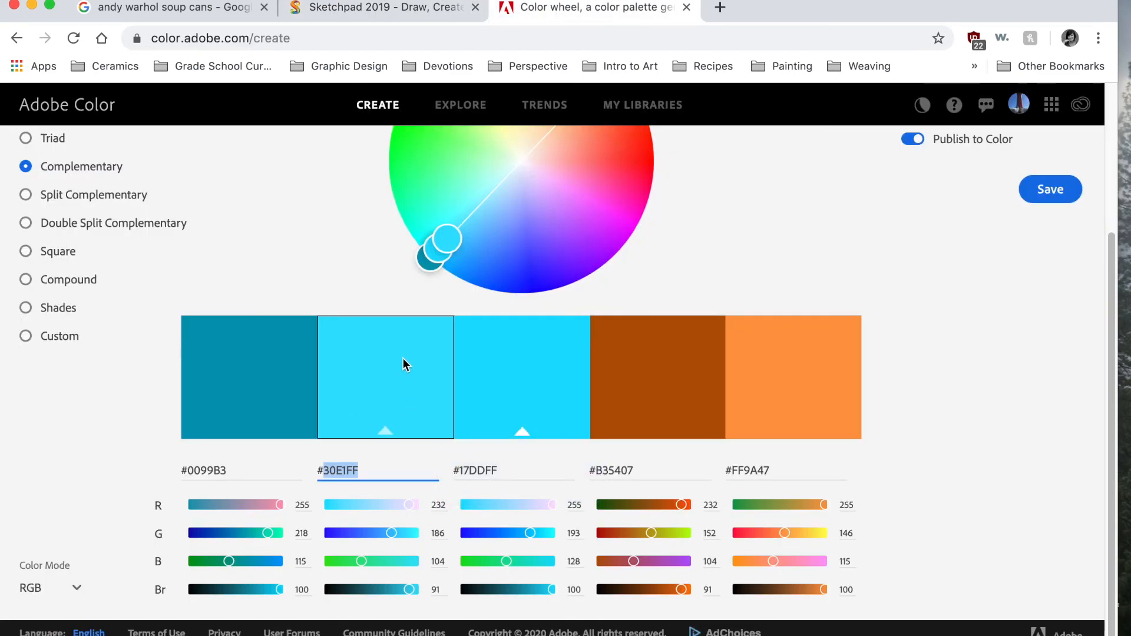
{"action": "left_click", "coordinate": [383, 7]}
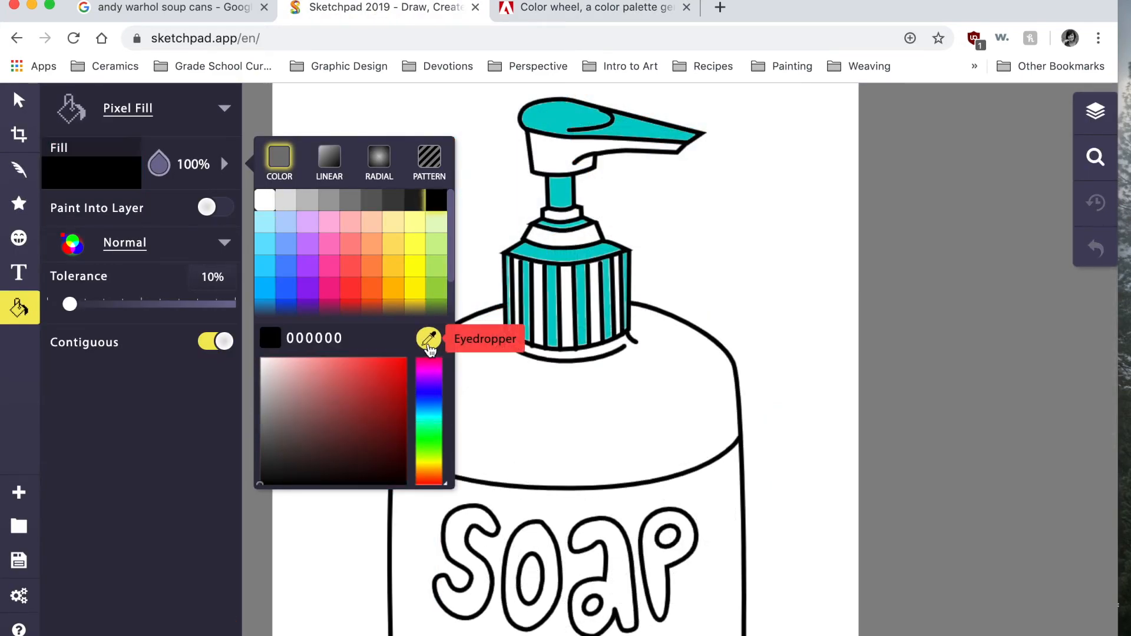
Try to sample the pump's turquoise with the eyedropper, and delete the accidental black fill layer on the pump top.
{"action": "left_click", "coordinate": [429, 341]}
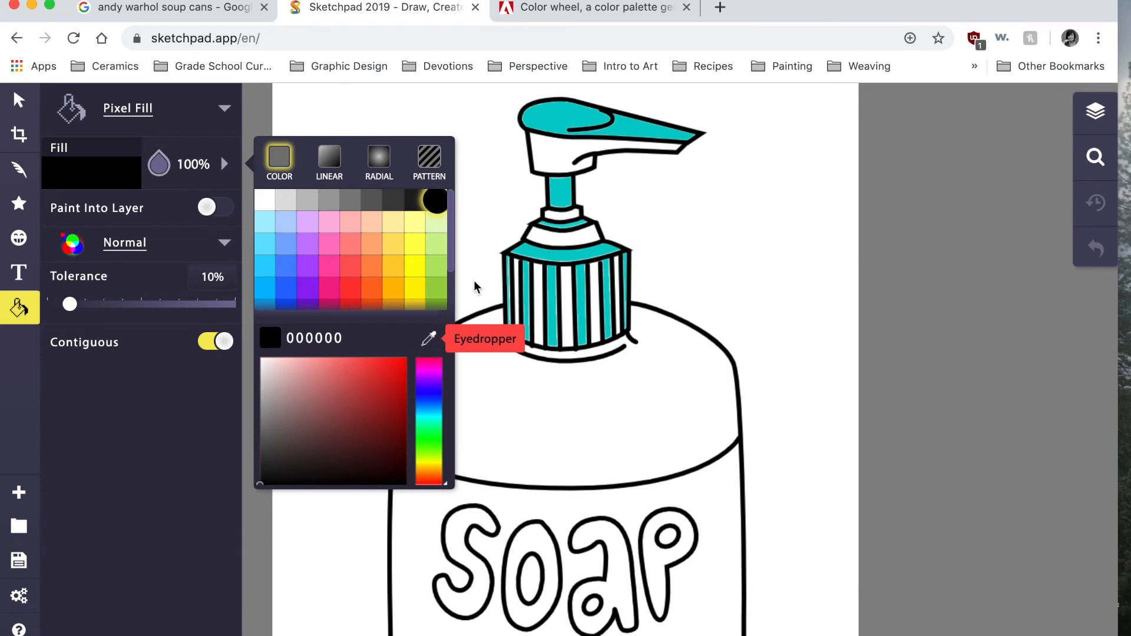
{"action": "left_click", "coordinate": [559, 122]}
{"action": "left_click", "coordinate": [1095, 110]}
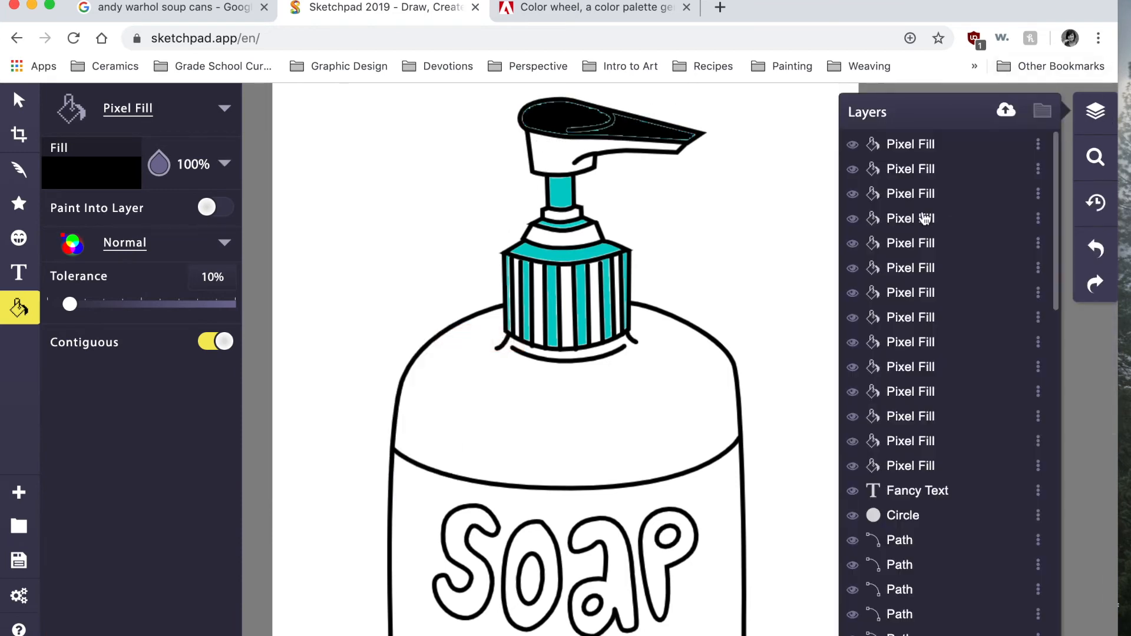
{"action": "left_click", "coordinate": [966, 144]}
{"action": "left_click", "coordinate": [1038, 145]}
{"action": "left_click", "coordinate": [954, 304]}
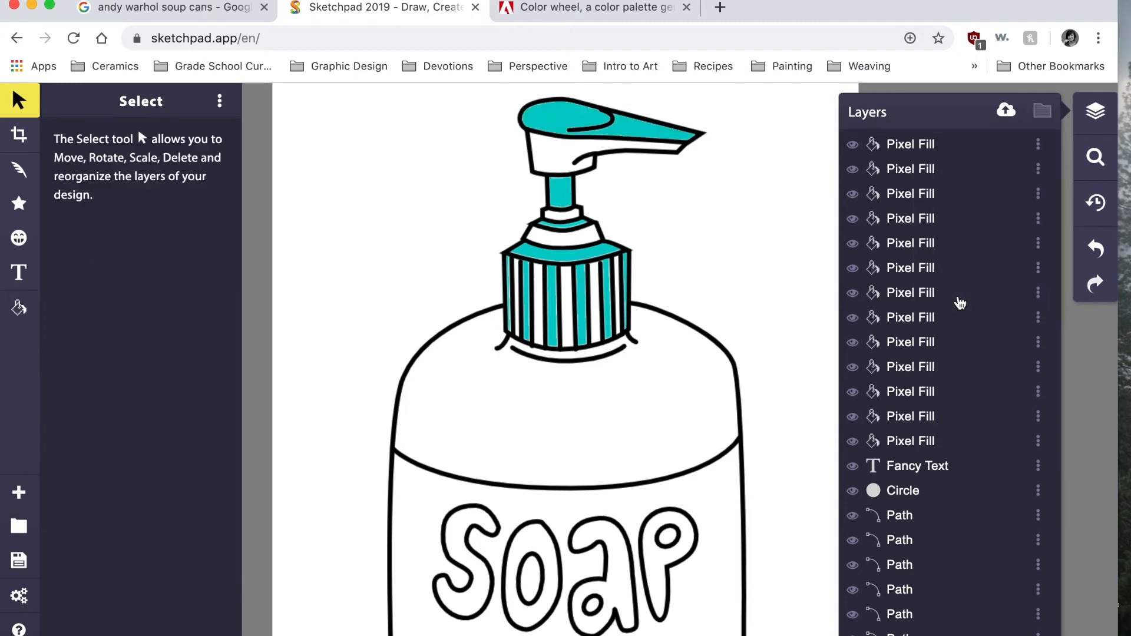
{"action": "left_click", "coordinate": [1095, 111]}
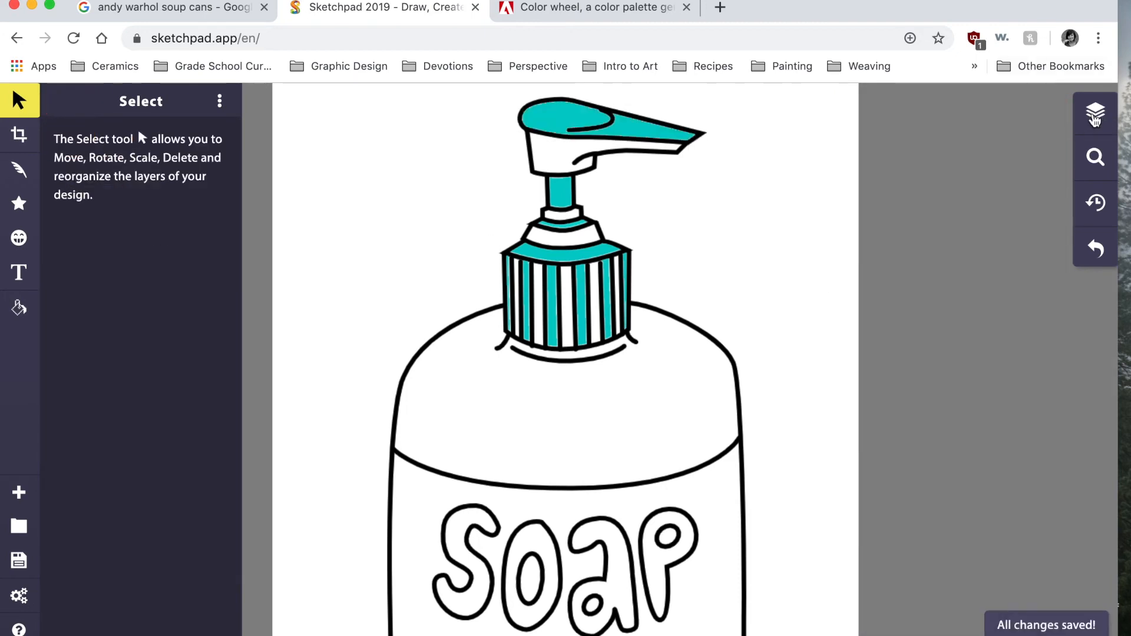
Sample the pump's turquoise as the Pixel Fill colour and fill the label band behind the SOAP lettering.
{"action": "left_click", "coordinate": [20, 308]}
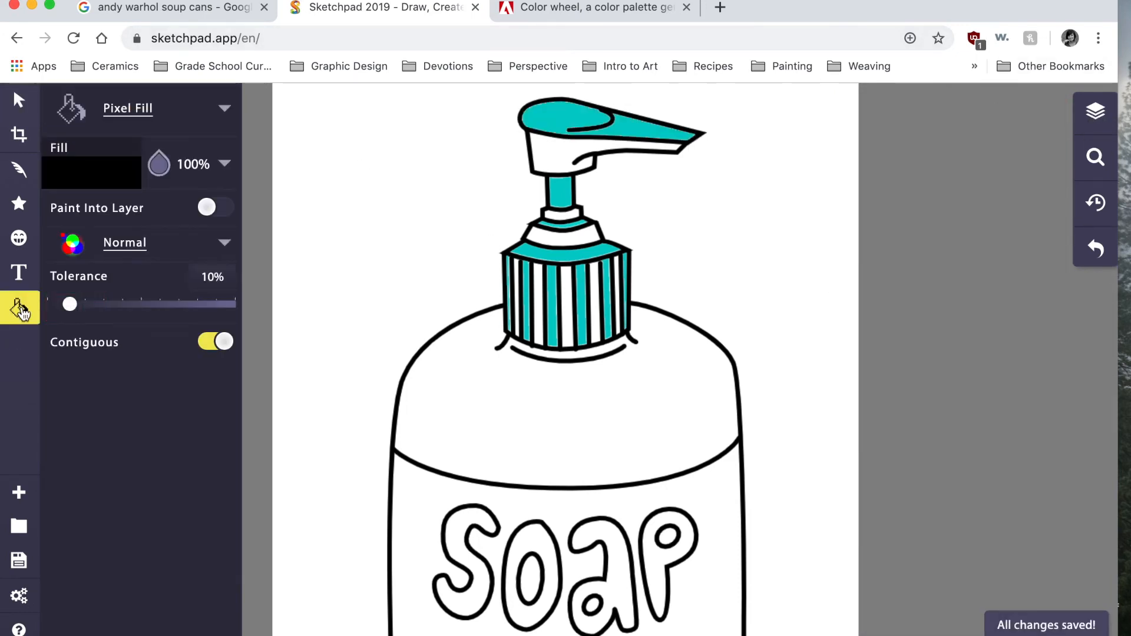
{"action": "left_click", "coordinate": [93, 177]}
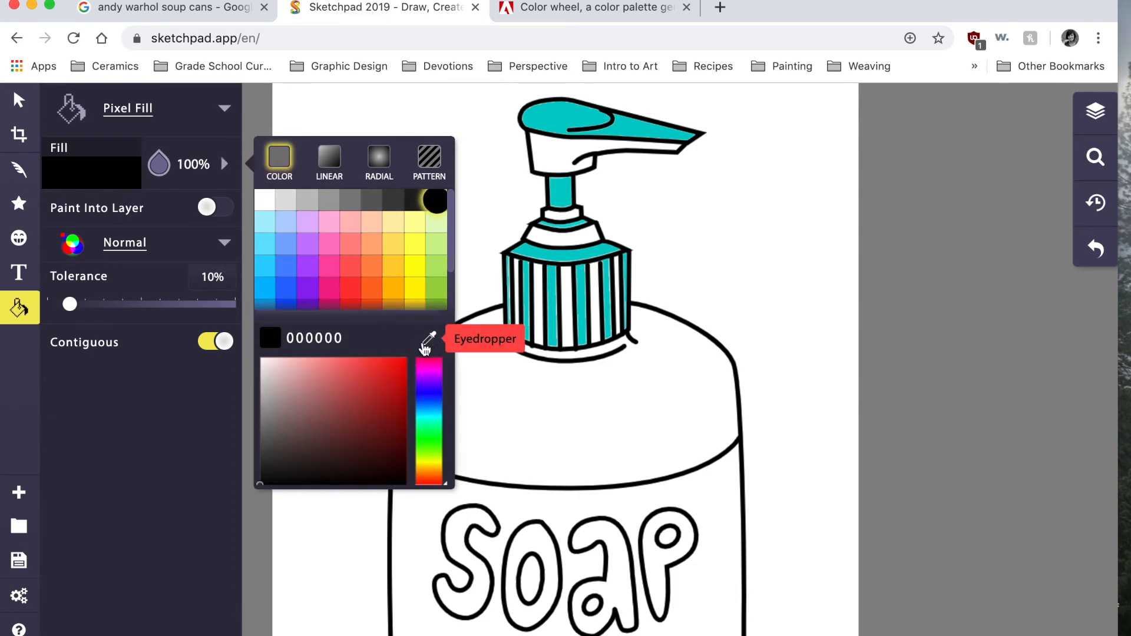
{"action": "left_click", "coordinate": [426, 340]}
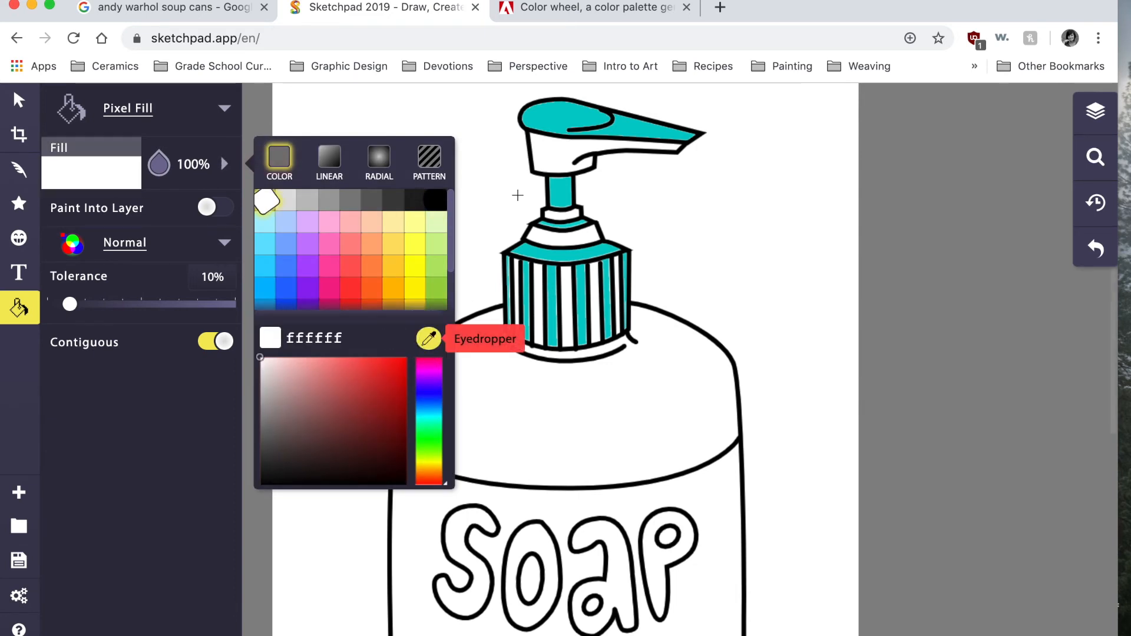
{"action": "left_click", "coordinate": [558, 114]}
{"action": "left_click", "coordinate": [557, 119]}
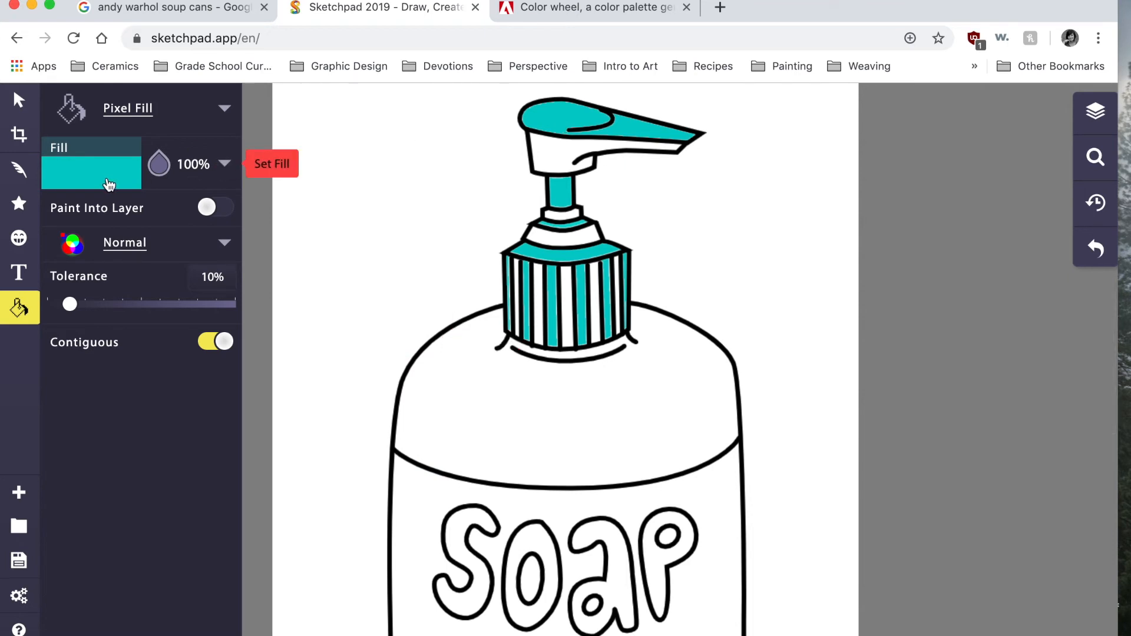
{"action": "scroll", "coordinate": [429, 282], "scroll_direction": "down", "scroll_amount": 5}
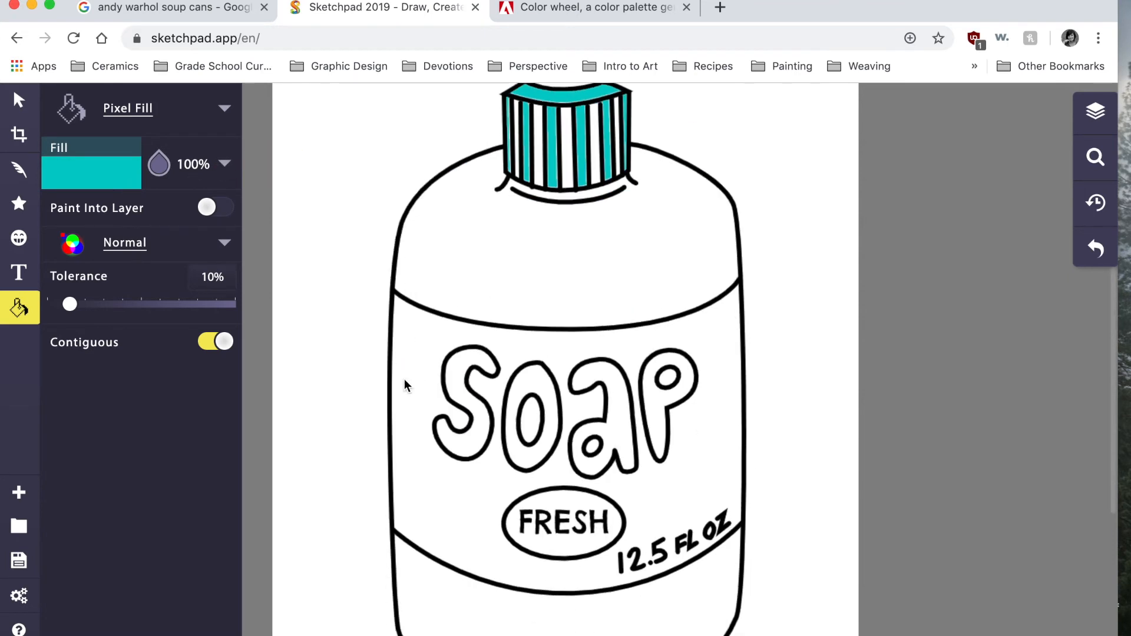
{"action": "left_click", "coordinate": [424, 349]}
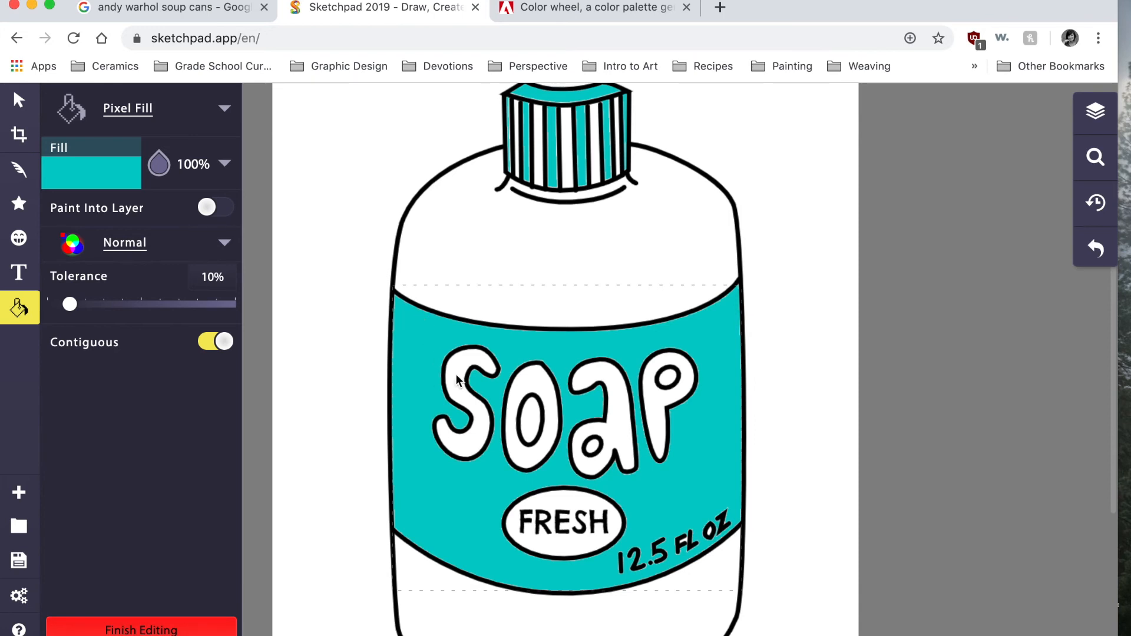
{"action": "scroll", "coordinate": [677, 404], "scroll_direction": "down", "scroll_amount": 2}
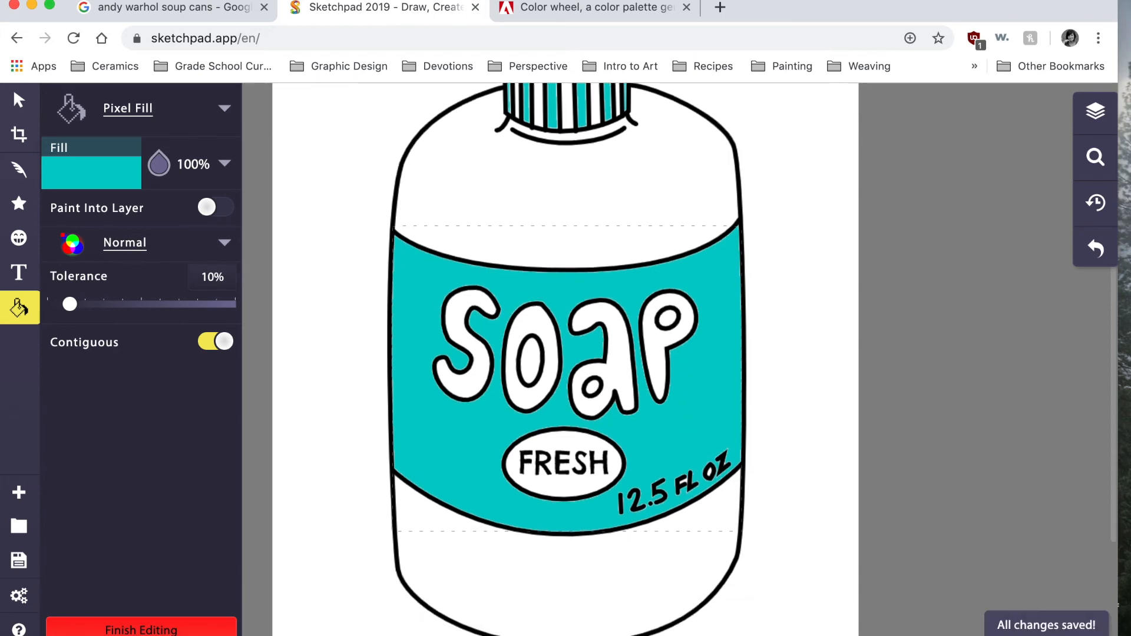
Fill the upper and lower bottle sections and the oval around FRESH with orange.
{"action": "left_click", "coordinate": [1095, 156]}
{"action": "left_click_drag", "start_coordinate": [1045, 208], "coordinate": [1043, 189]}
{"action": "scroll", "coordinate": [888, 316], "scroll_direction": "down", "scroll_amount": 5}
{"action": "scroll", "coordinate": [871, 343], "scroll_direction": "down", "scroll_amount": 2}
{"action": "scroll", "coordinate": [870, 343], "scroll_direction": "up", "scroll_amount": 8}
{"action": "scroll", "coordinate": [870, 343], "scroll_direction": "down", "scroll_amount": 5}
{"action": "left_click", "coordinate": [91, 171]}
{"action": "left_click", "coordinate": [707, 368]}
{"action": "scroll", "coordinate": [445, 373], "scroll_direction": "down", "scroll_amount": 8}
{"action": "scroll", "coordinate": [883, 316], "scroll_direction": "up", "scroll_amount": 2}
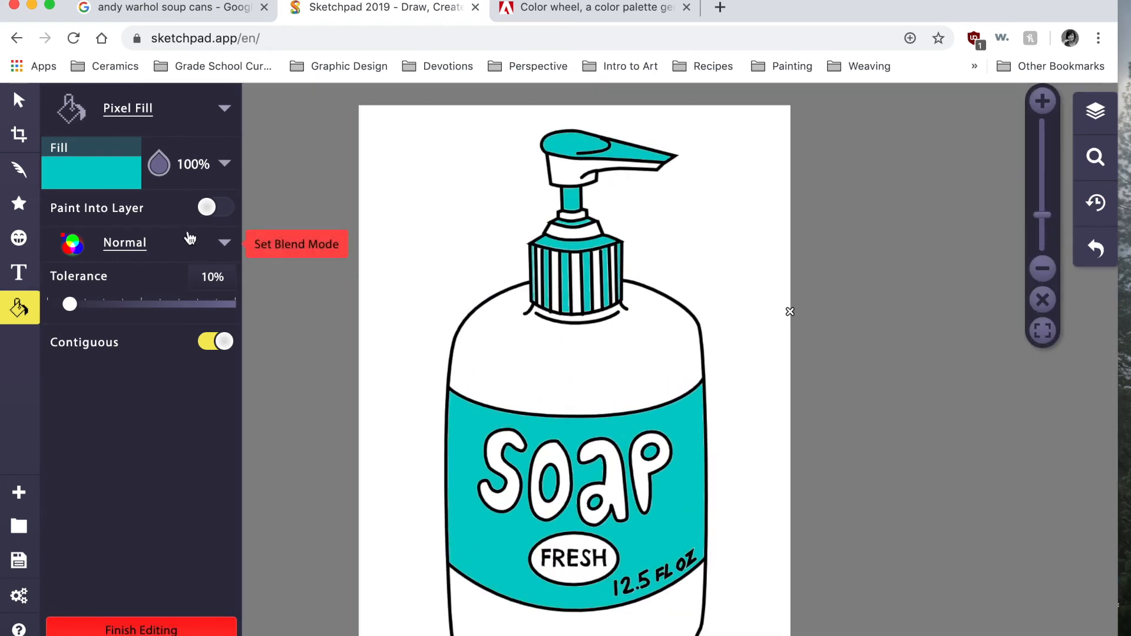
{"action": "left_click", "coordinate": [91, 172]}
{"action": "left_click", "coordinate": [371, 302]}
{"action": "left_click", "coordinate": [410, 371]}
{"action": "left_click", "coordinate": [507, 355]}
{"action": "left_click", "coordinate": [91, 172]}
{"action": "left_click", "coordinate": [369, 356]}
{"action": "left_click", "coordinate": [491, 356]}
{"action": "scroll", "coordinate": [519, 471], "scroll_direction": "down", "scroll_amount": 3}
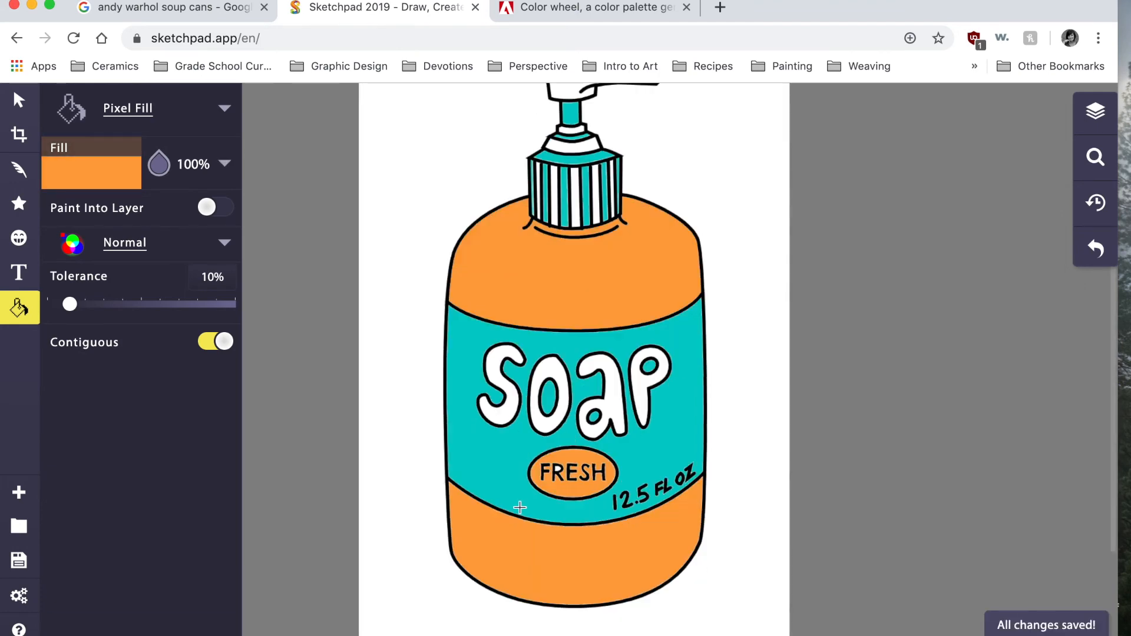
Fill the four letters of the word SOAP with the same orange.
{"action": "scroll", "coordinate": [570, 475], "scroll_direction": "up", "scroll_amount": 2}
{"action": "left_click", "coordinate": [510, 436]}
{"action": "left_click", "coordinate": [549, 456]}
{"action": "left_click", "coordinate": [614, 430]}
{"action": "left_click", "coordinate": [643, 430]}
Fill the background around the bottle with light yellow.
{"action": "left_click", "coordinate": [447, 232]}
{"action": "left_click", "coordinate": [92, 172]}
{"action": "left_click_drag", "start_coordinate": [382, 359], "coordinate": [414, 361]}
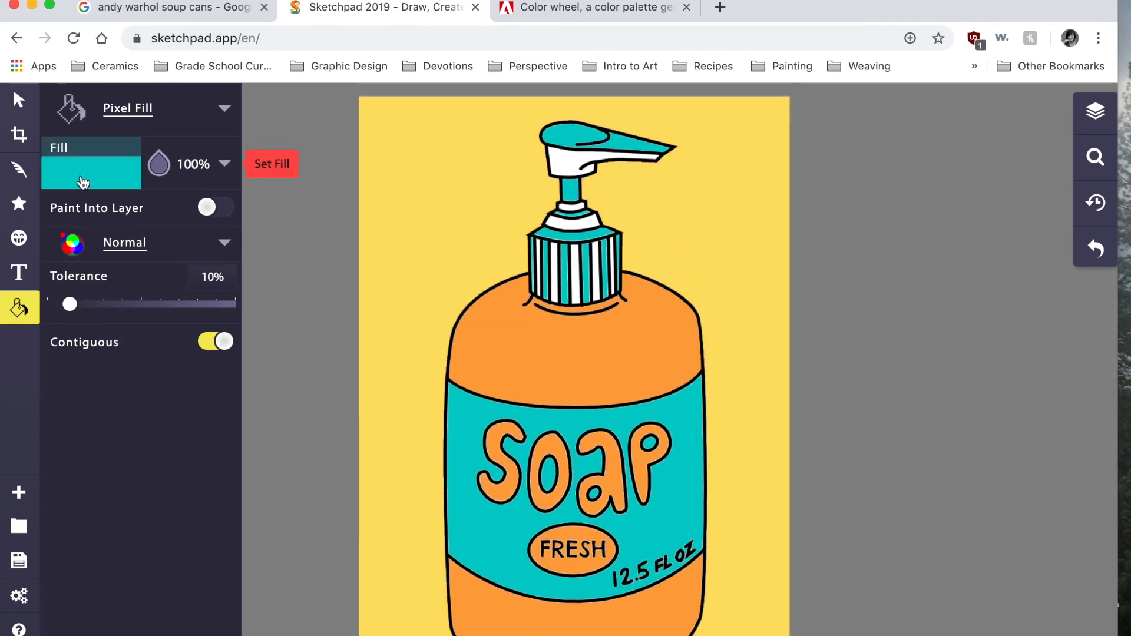
Set the Pixel Fill colour to a dark teal and fill the white areas of the pump head and collar.
{"action": "left_click", "coordinate": [89, 177]}
{"action": "left_click_drag", "start_coordinate": [395, 411], "coordinate": [395, 403]}
{"action": "left_click", "coordinate": [572, 165]}
{"action": "left_click", "coordinate": [572, 223]}
Try to fill the white stripes of the pump cap with dark teal, and undo the last fill.
{"action": "left_click", "coordinate": [1094, 157]}
{"action": "left_click", "coordinate": [91, 172]}
{"action": "left_click", "coordinate": [464, 114]}
{"action": "left_click", "coordinate": [1096, 249]}
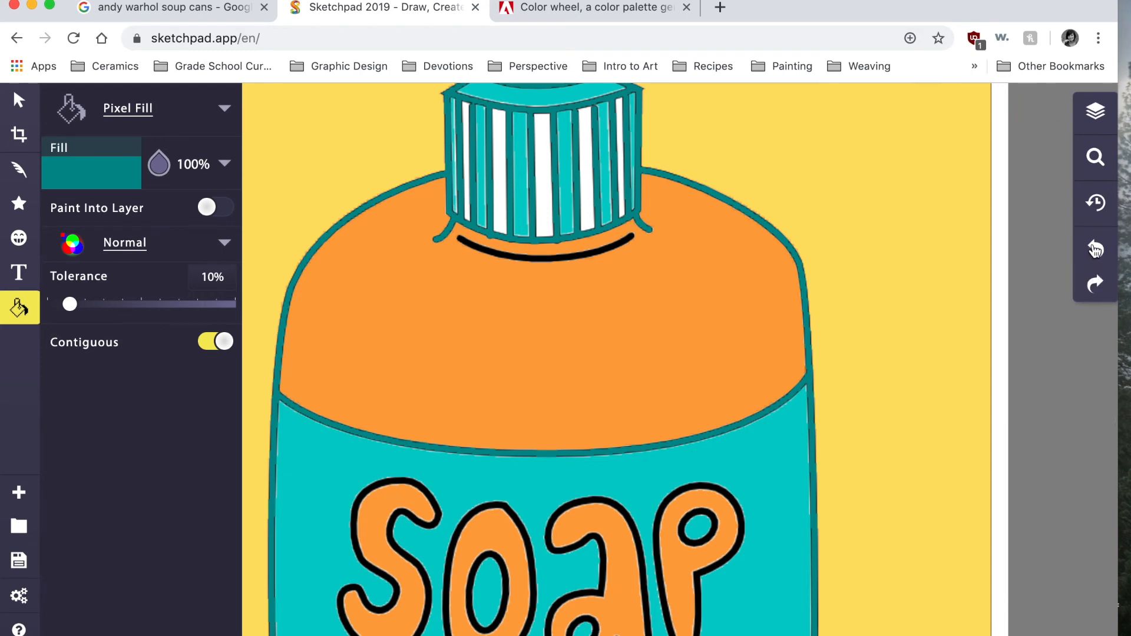
Delete the topmost Pixel Fill layer, which recoloured the bottle's black outlines.
{"action": "left_click", "coordinate": [1095, 112]}
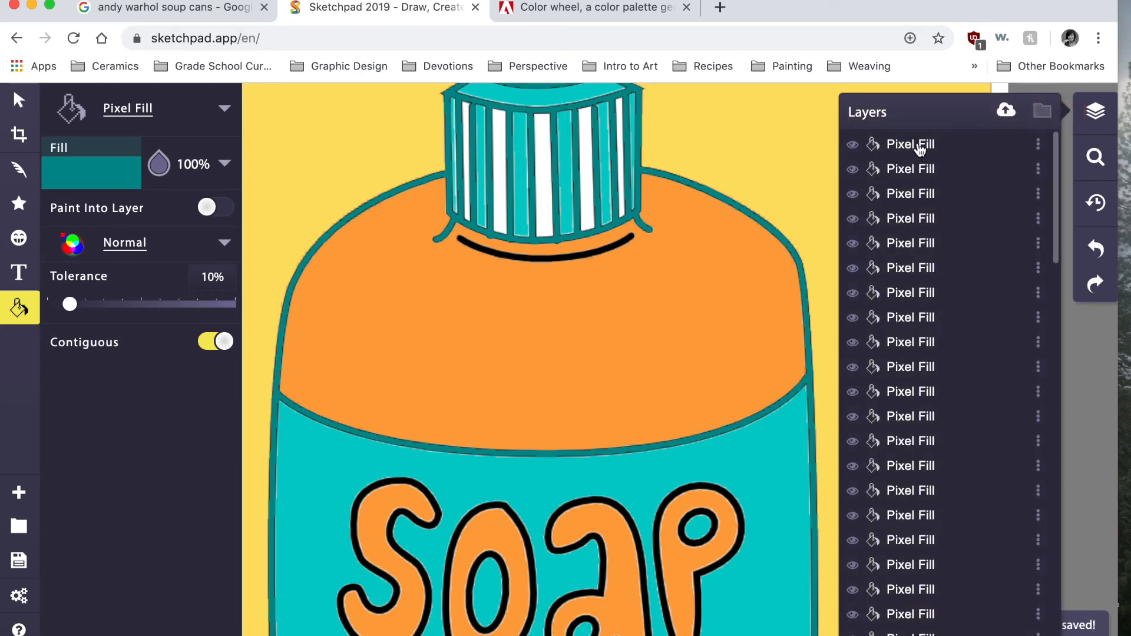
{"action": "left_click", "coordinate": [919, 148]}
{"action": "left_click", "coordinate": [1038, 148]}
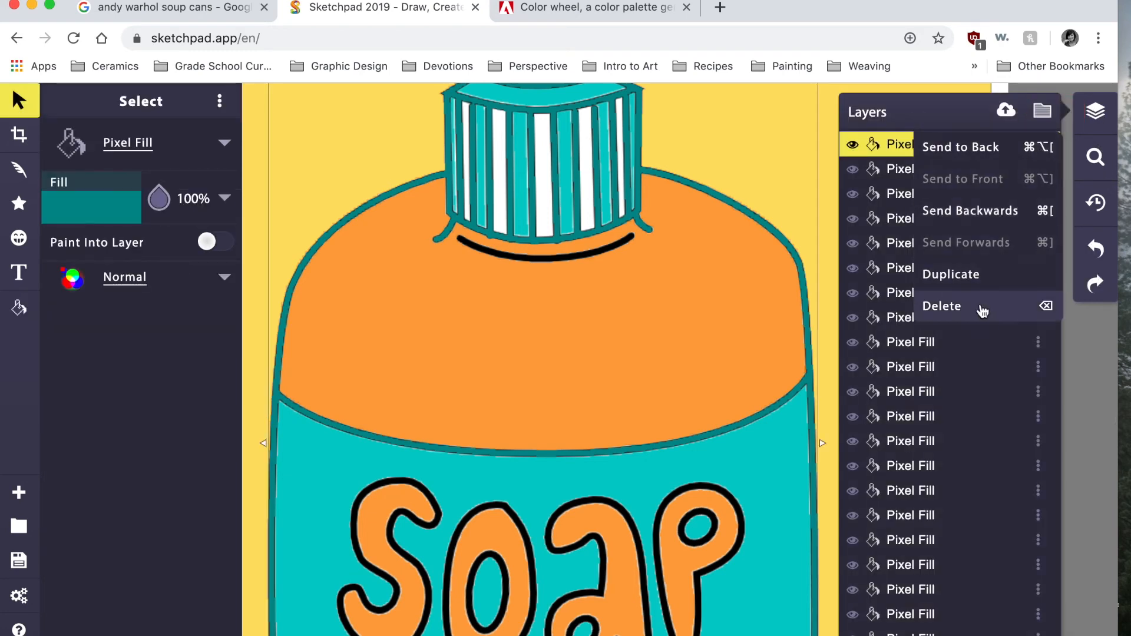
{"action": "left_click", "coordinate": [981, 311]}
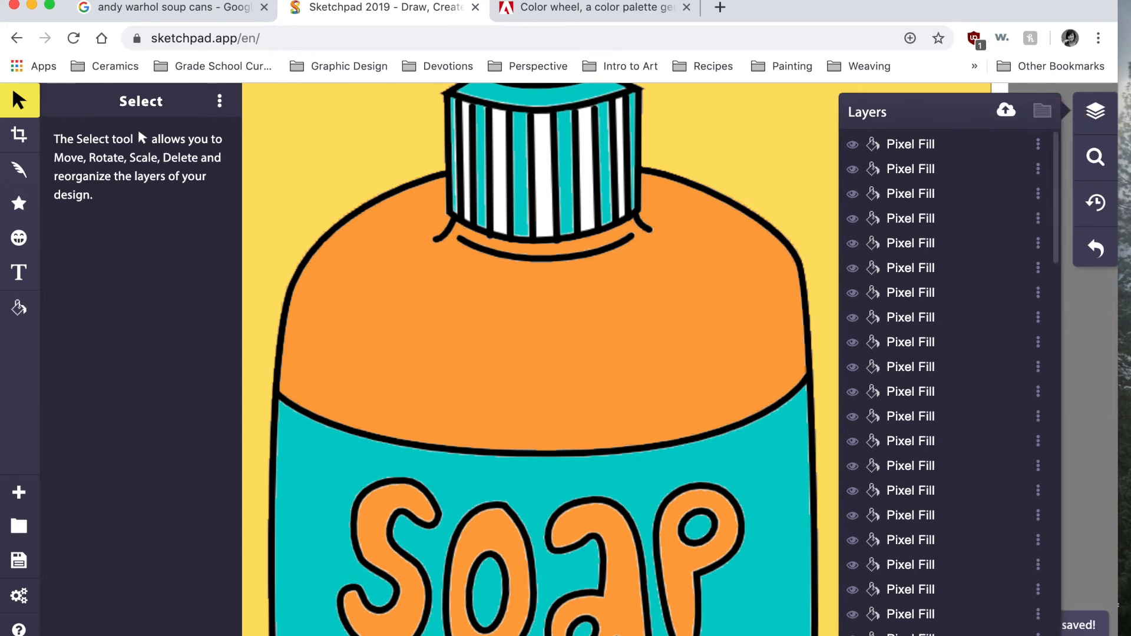
{"action": "left_click", "coordinate": [1095, 110]}
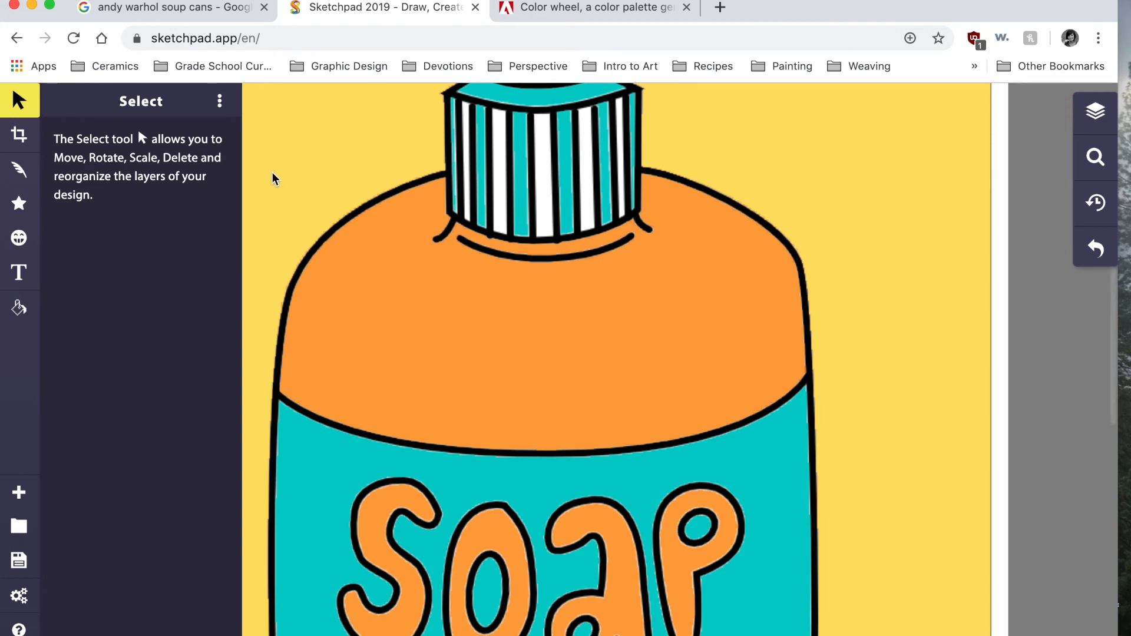
Fill the white stripes of the pump cap with dark teal 008e8d.
{"action": "left_click", "coordinate": [1094, 156]}
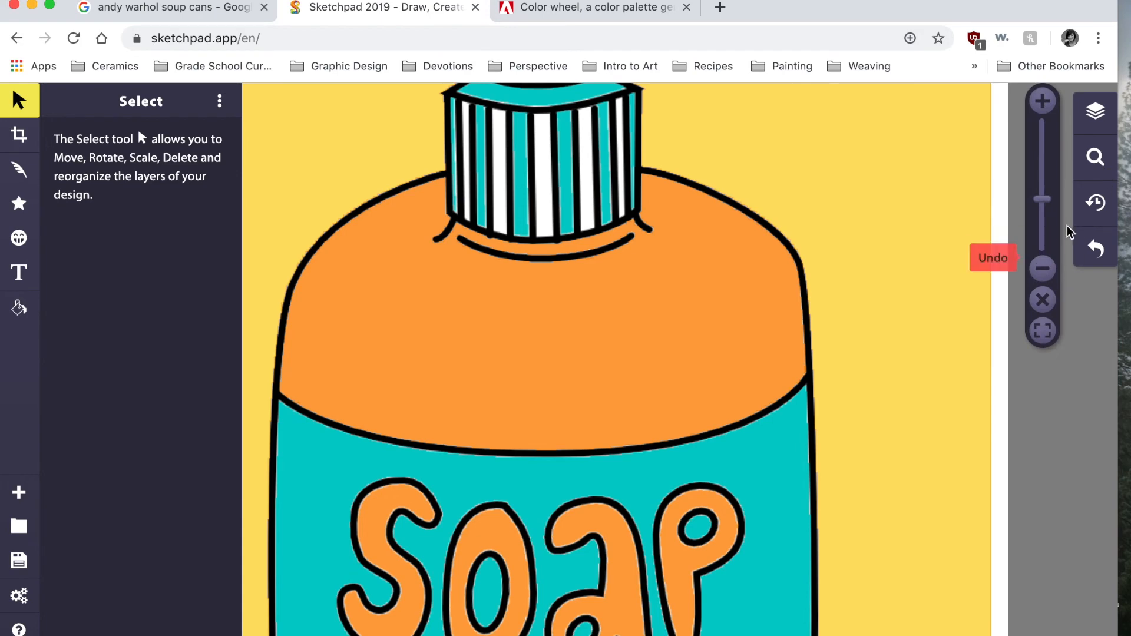
{"action": "left_click_drag", "start_coordinate": [1044, 252], "coordinate": [1046, 205]}
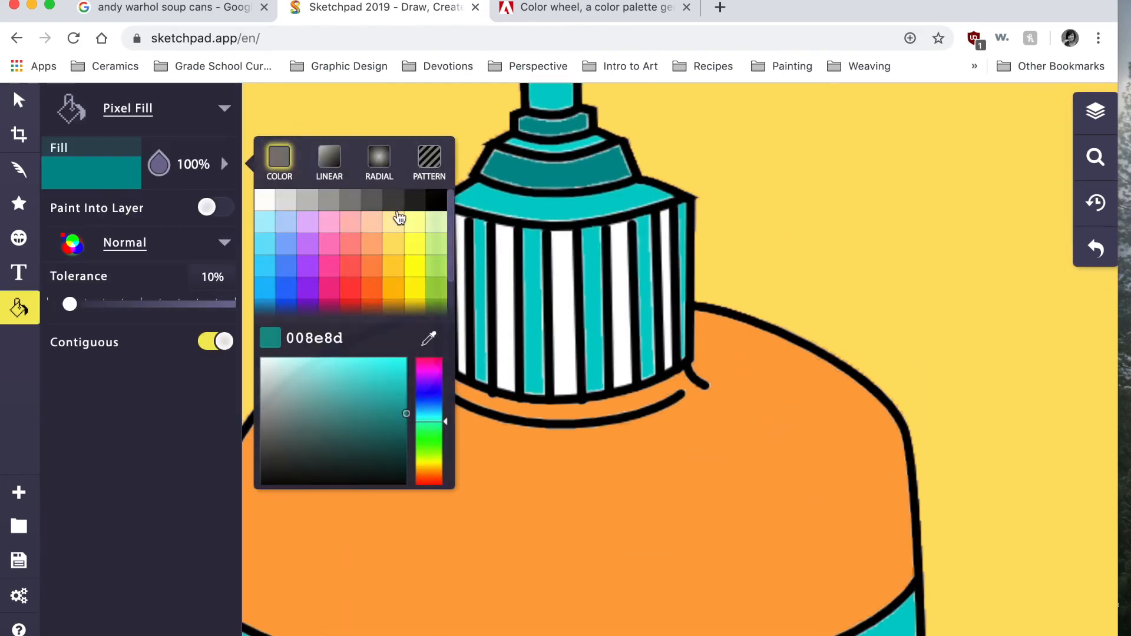
{"action": "left_click", "coordinate": [505, 306]}
{"action": "left_click", "coordinate": [461, 294]}
{"action": "left_click", "coordinate": [564, 312]}
{"action": "left_click", "coordinate": [621, 303]}
{"action": "scroll", "coordinate": [437, 438], "scroll_direction": "up", "scroll_amount": 2}
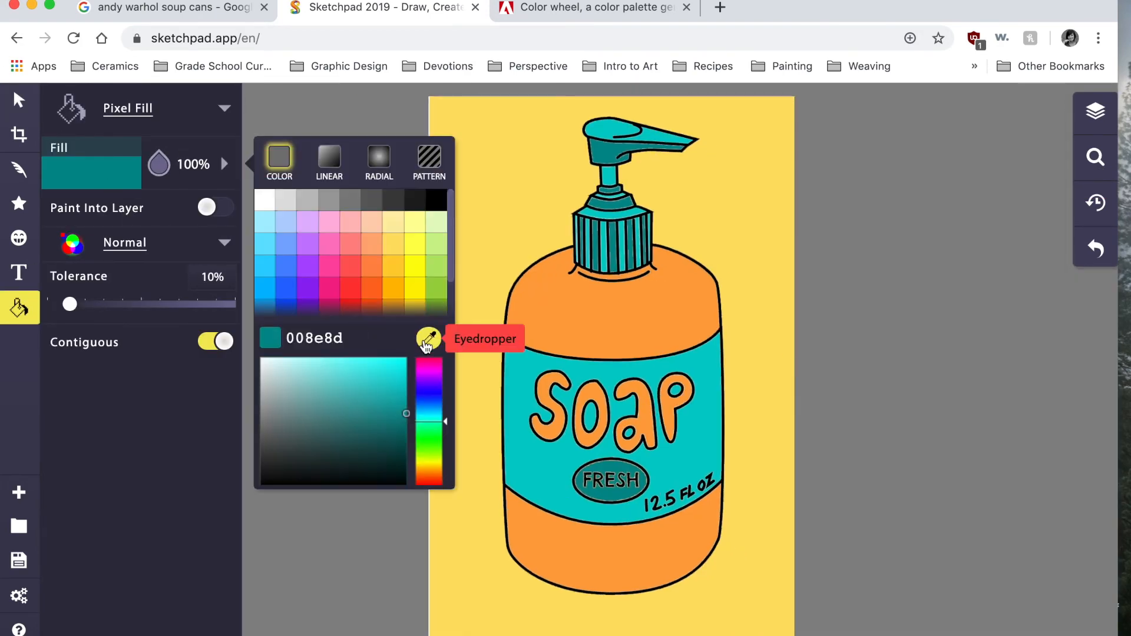
Fill the oval around FRESH with yellow sampled from the background, and undo the darker orange fill on the upper bottle section.
{"action": "left_click", "coordinate": [424, 353]}
{"action": "left_click", "coordinate": [784, 562]}
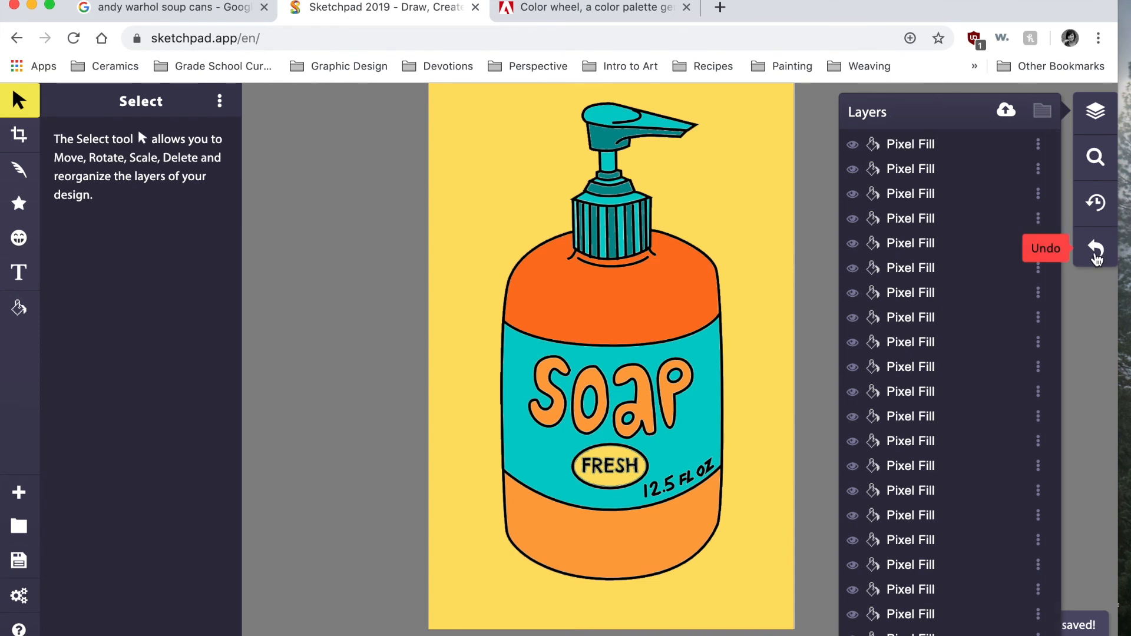
{"action": "left_click", "coordinate": [1097, 257]}
{"action": "left_click", "coordinate": [1095, 112]}
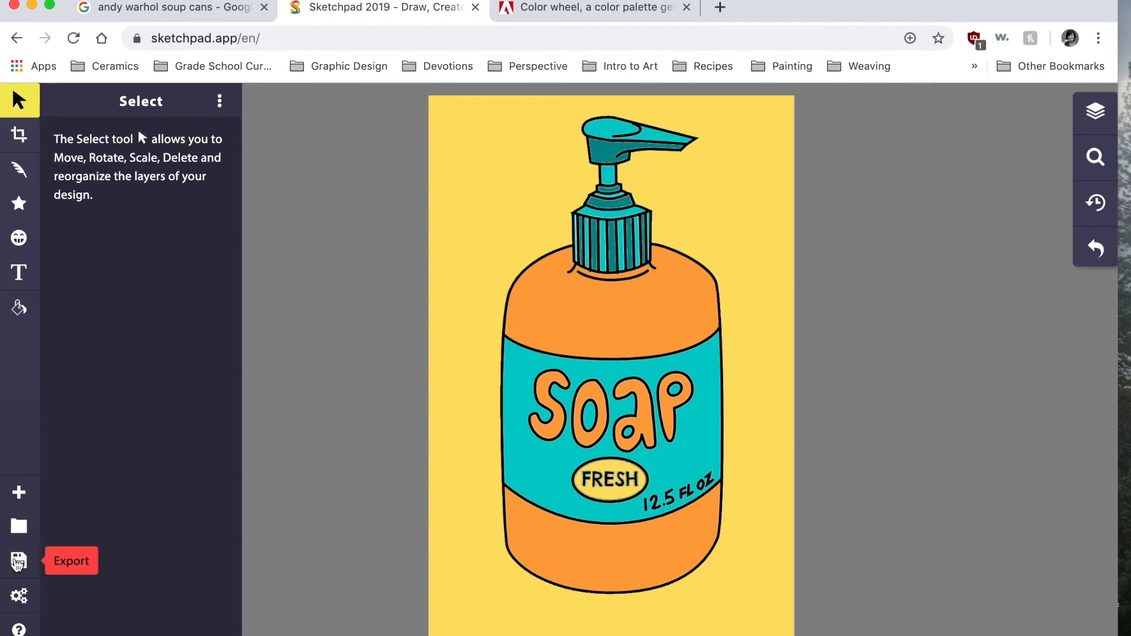
Export the coloured drawing to the Desktop as a JPEG named Soap1 and open the downloaded image.
{"action": "left_click", "coordinate": [18, 561]}
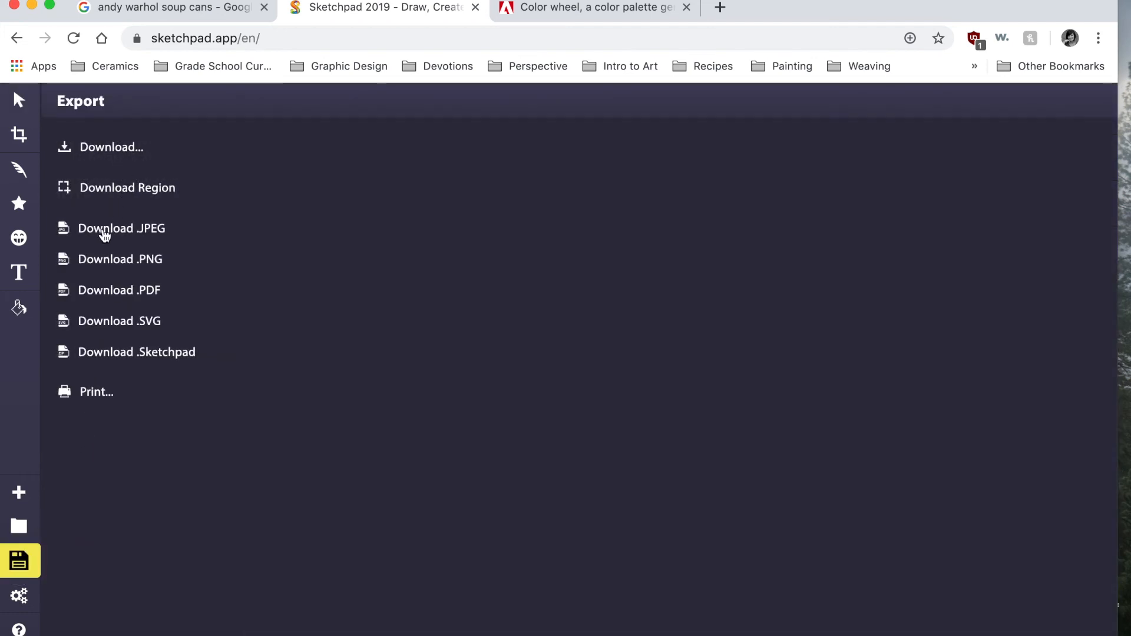
{"action": "left_click", "coordinate": [105, 230]}
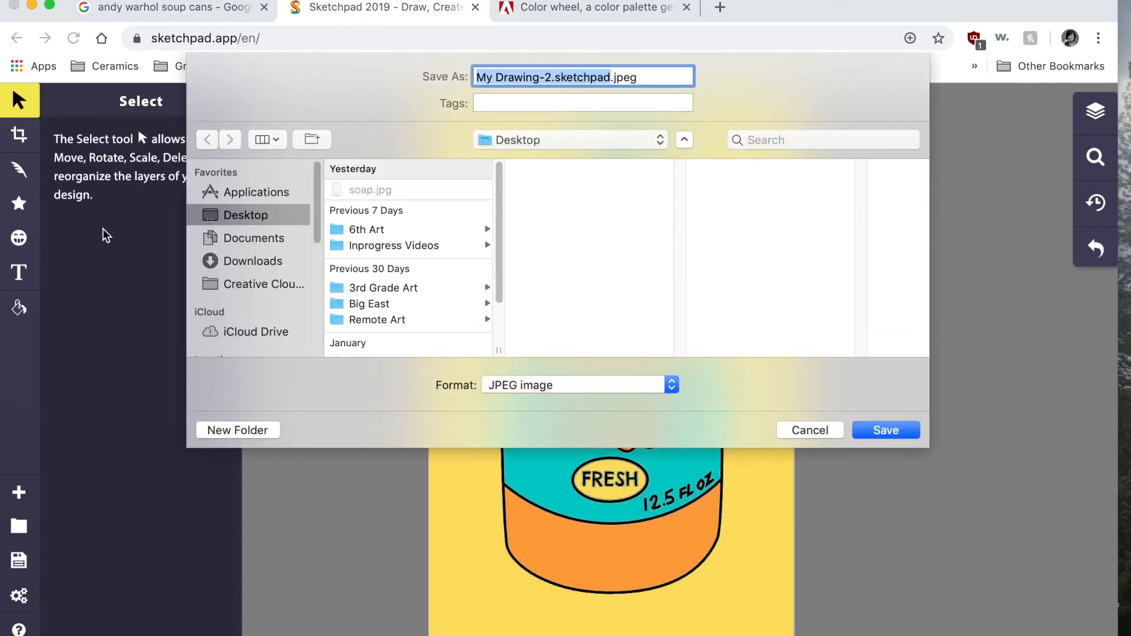
{"action": "type", "text": "Soap1"}
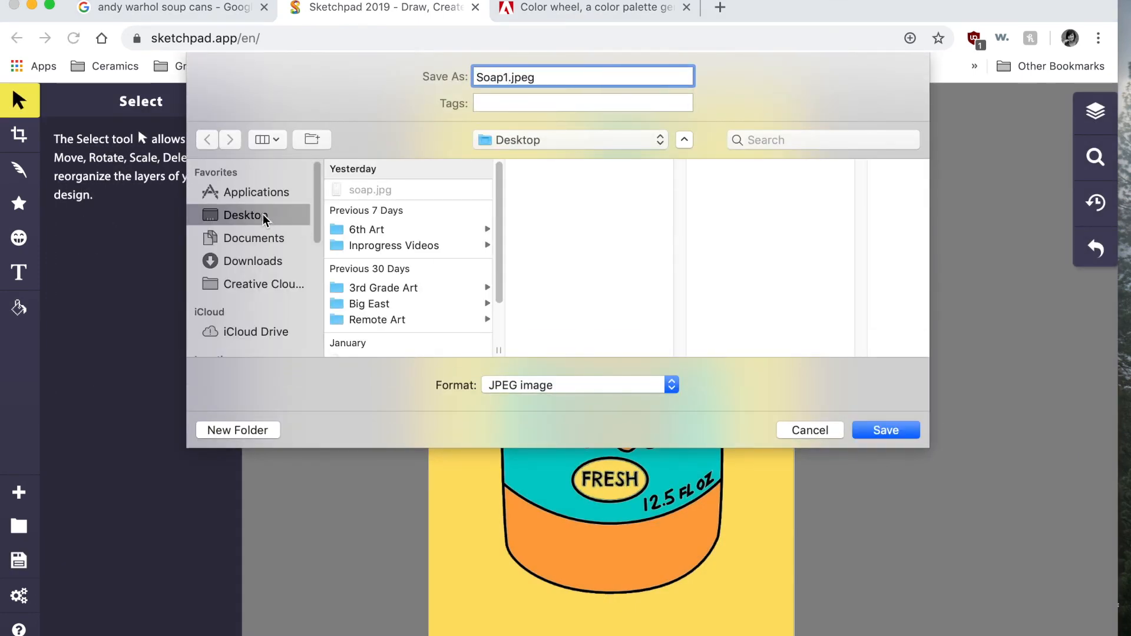
{"action": "left_click", "coordinate": [886, 430]}
{"action": "left_click", "coordinate": [179, 626]}
{"action": "left_click", "coordinate": [194, 580]}
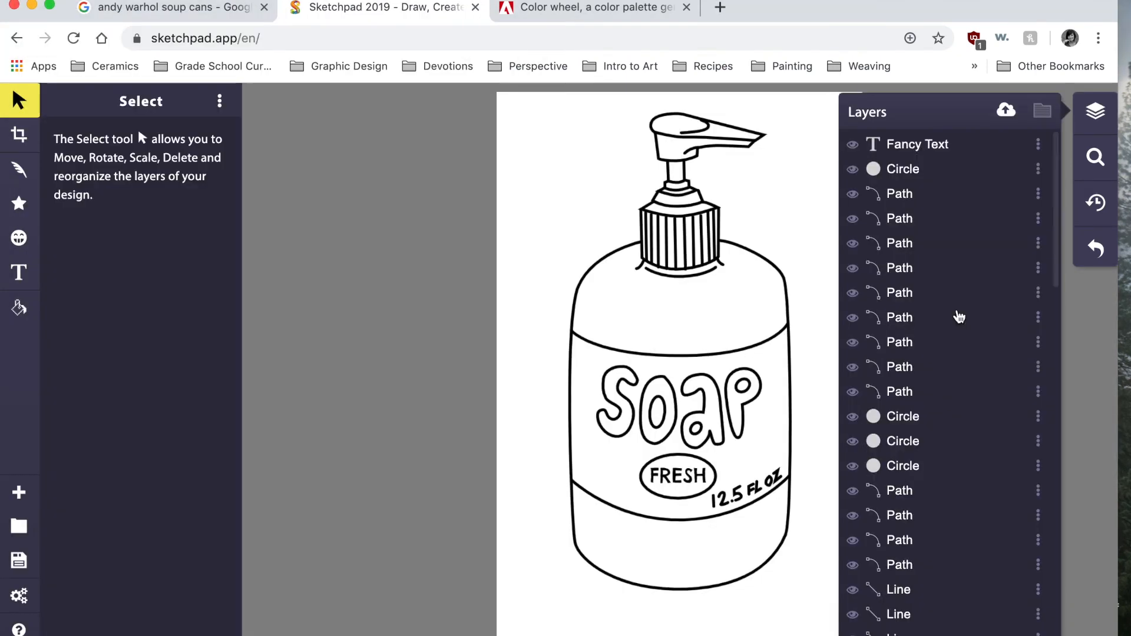
Adjust the complementary palette in Adobe Color to greens and reds, and fill the lower pump head in Sketchpad with dark red.
{"action": "scroll", "coordinate": [959, 317], "scroll_direction": "down", "scroll_amount": 10}
{"action": "scroll", "coordinate": [942, 306], "scroll_direction": "up", "scroll_amount": 10}
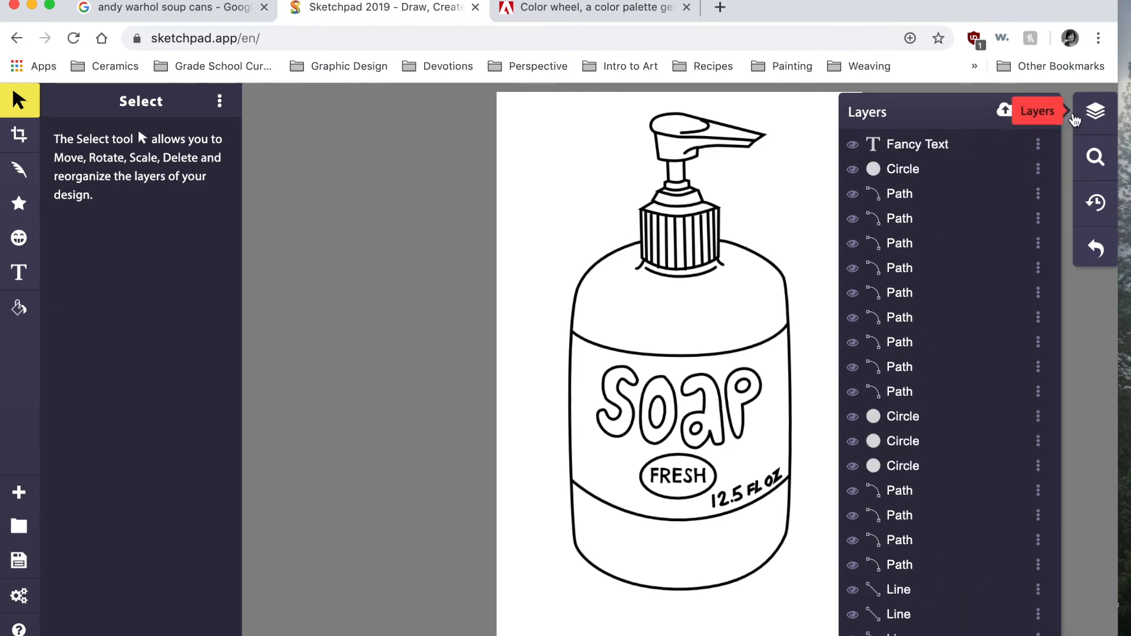
{"action": "left_click_drag", "start_coordinate": [381, 238], "coordinate": [391, 239]}
{"action": "left_click_drag", "start_coordinate": [699, 250], "coordinate": [636, 245]}
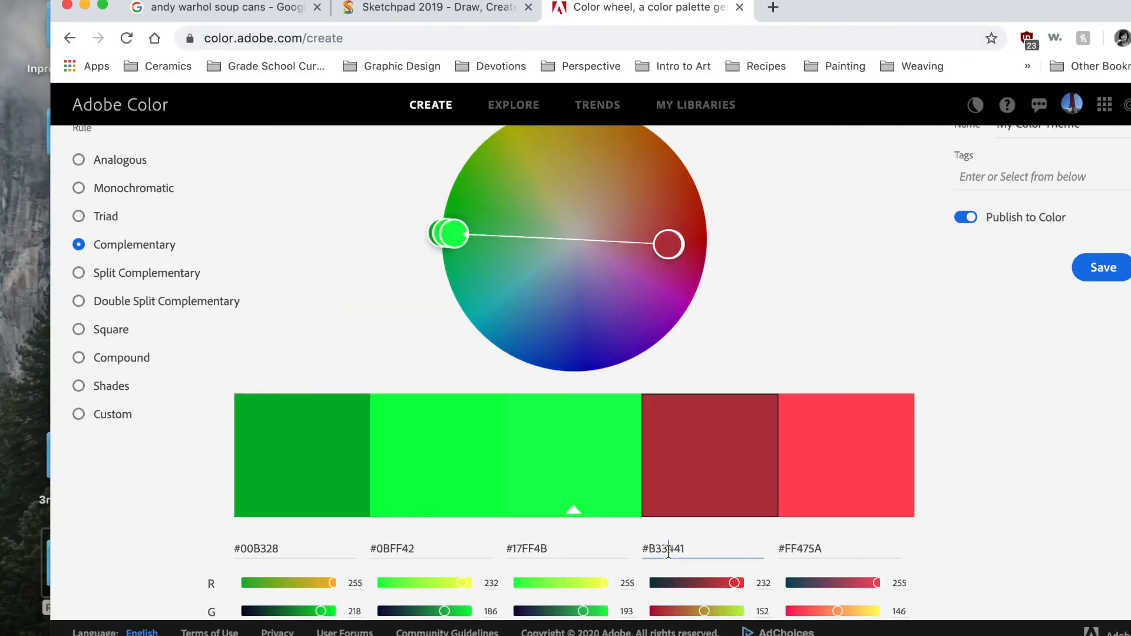
{"action": "left_click_drag", "start_coordinate": [675, 246], "coordinate": [701, 249]}
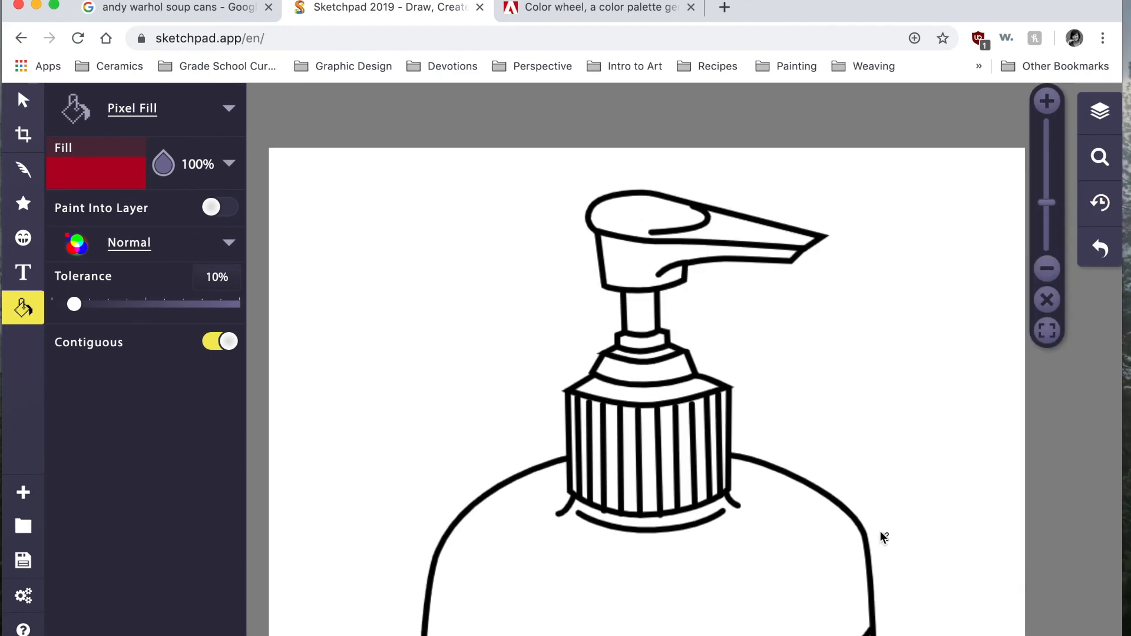
{"action": "left_click", "coordinate": [625, 259]}
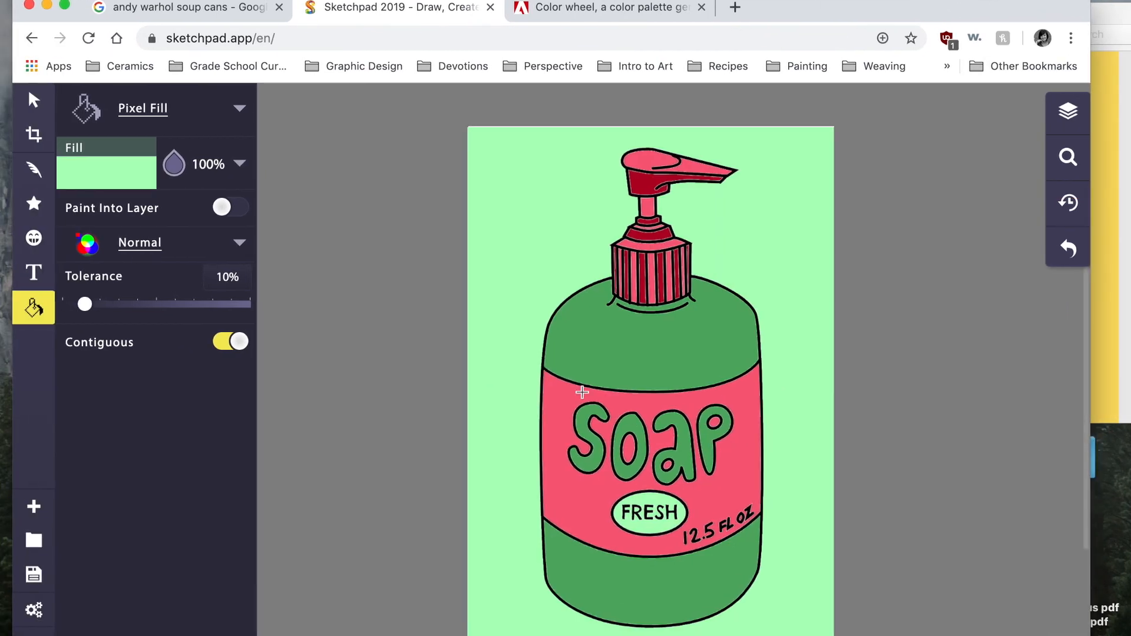
Export the red and green version to the Desktop as a JPEG named Soap2.
{"action": "scroll", "coordinate": [701, 315], "scroll_direction": "down", "scroll_amount": 1}
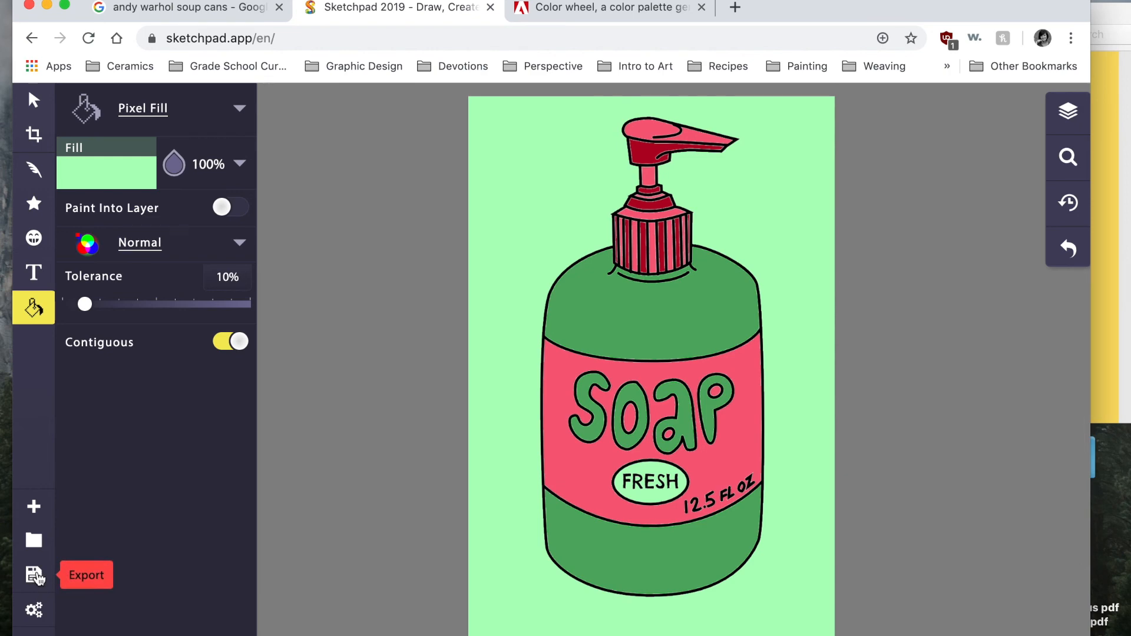
{"action": "left_click", "coordinate": [35, 576]}
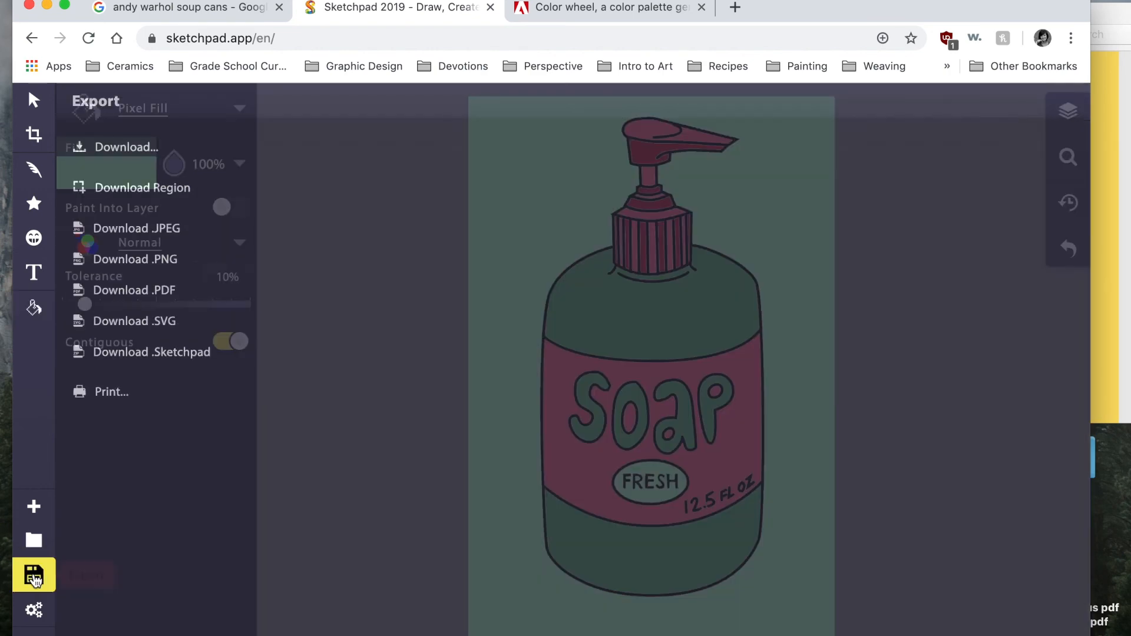
{"action": "left_click", "coordinate": [133, 234]}
{"action": "type", "text": "Soap2.jpeg"}
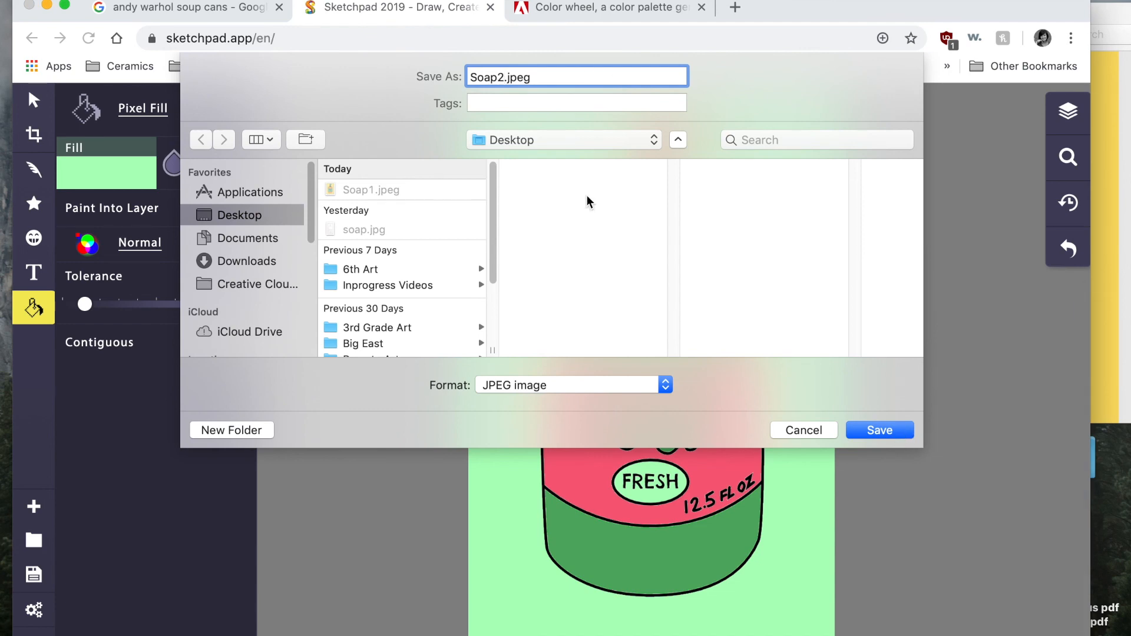
{"action": "left_click", "coordinate": [862, 432]}
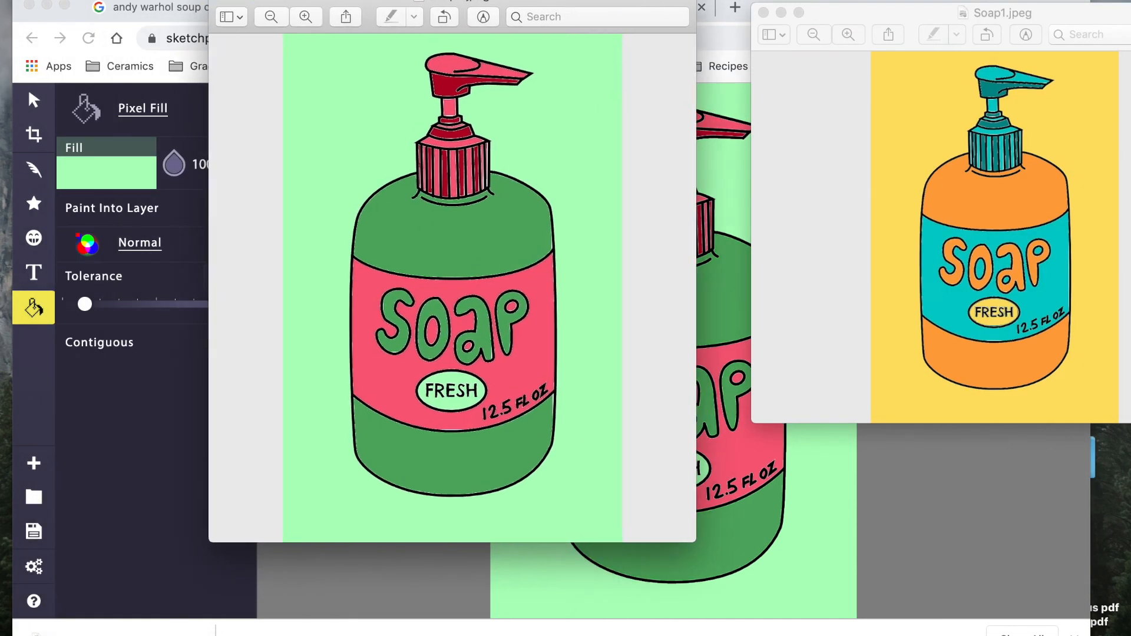
{"action": "left_click_drag", "start_coordinate": [890, 18], "coordinate": [700, 0]}
{"action": "left_click_drag", "start_coordinate": [1050, 404], "coordinate": [1083, 535]}
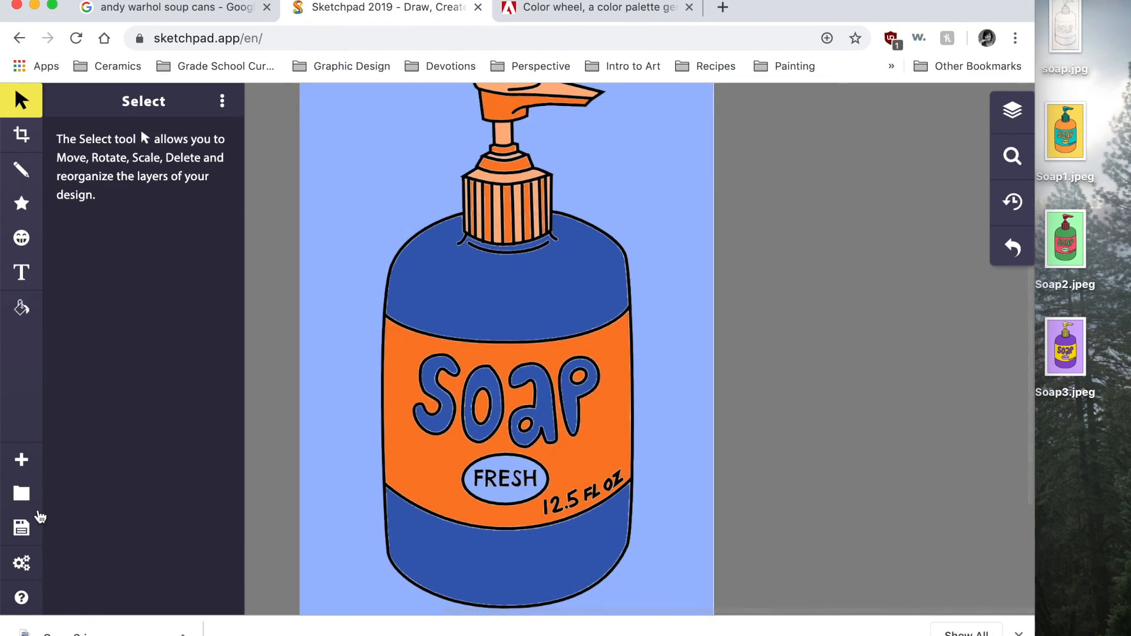
Export the blue and orange version to the Desktop as a JPEG named Soap4.
{"action": "left_click", "coordinate": [21, 530]}
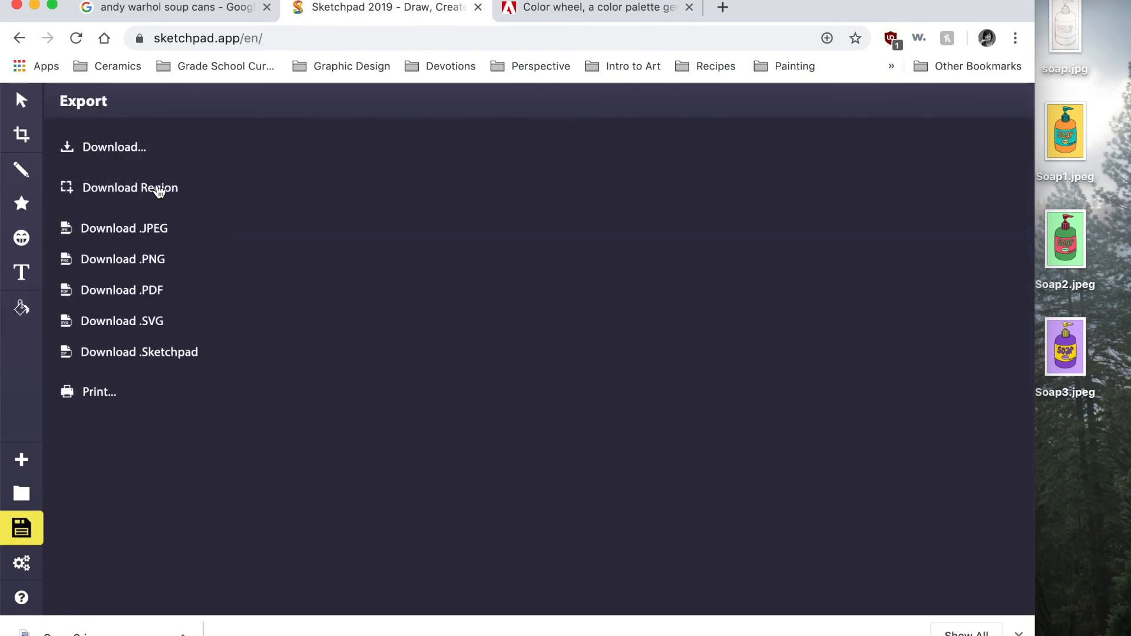
{"action": "left_click", "coordinate": [141, 227]}
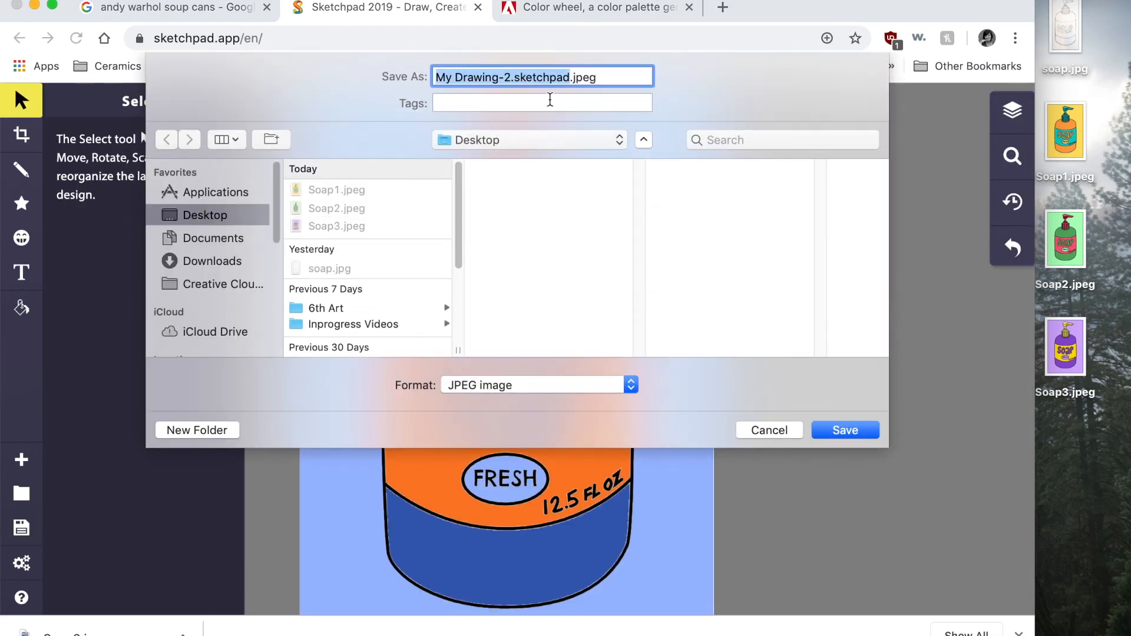
{"action": "type", "text": "Soap"}
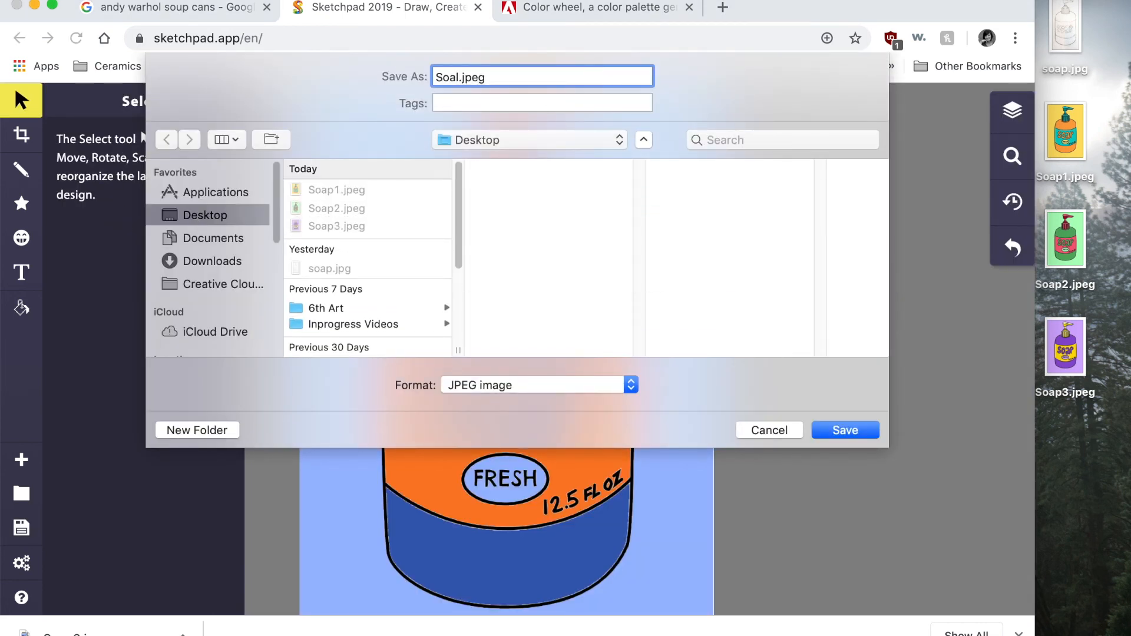
{"action": "key", "text": "Return"}
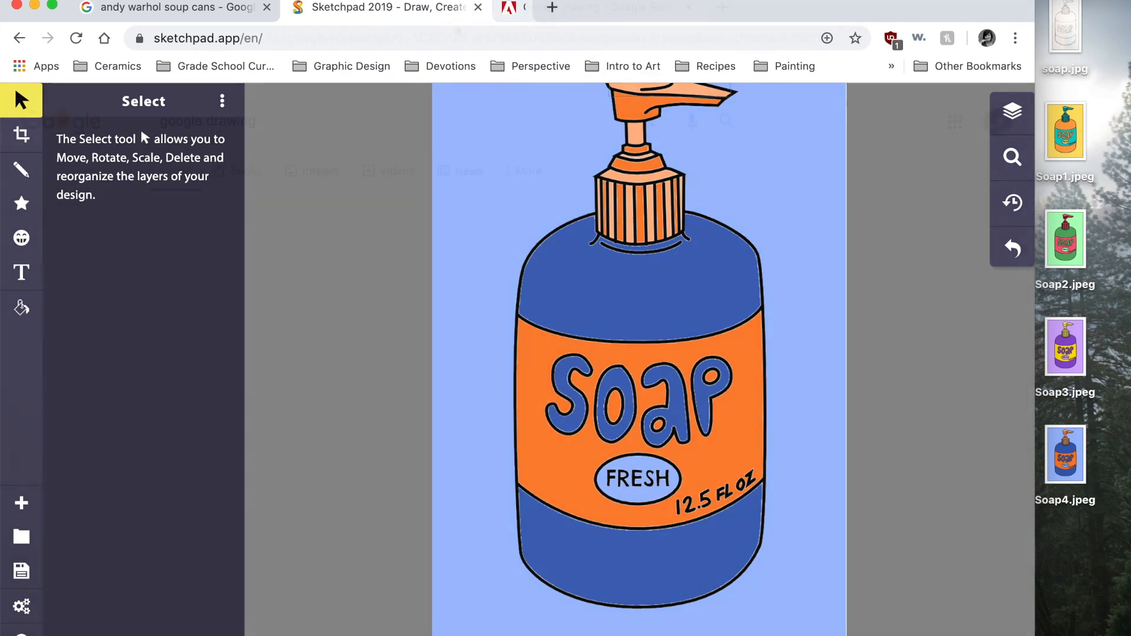
Open a new drawing in Google Drawings and set its page to a custom size of 8 x 12 inches.
{"action": "left_click", "coordinate": [318, 269]}
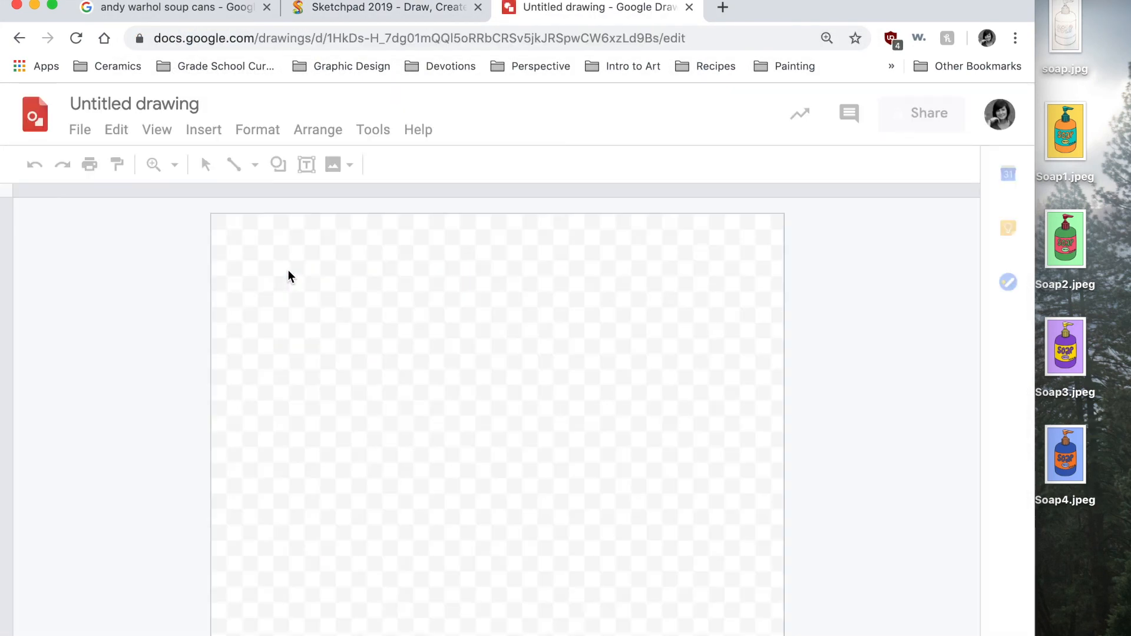
{"action": "left_click", "coordinate": [79, 129]}
{"action": "scroll", "coordinate": [156, 499], "scroll_direction": "down", "scroll_amount": 3}
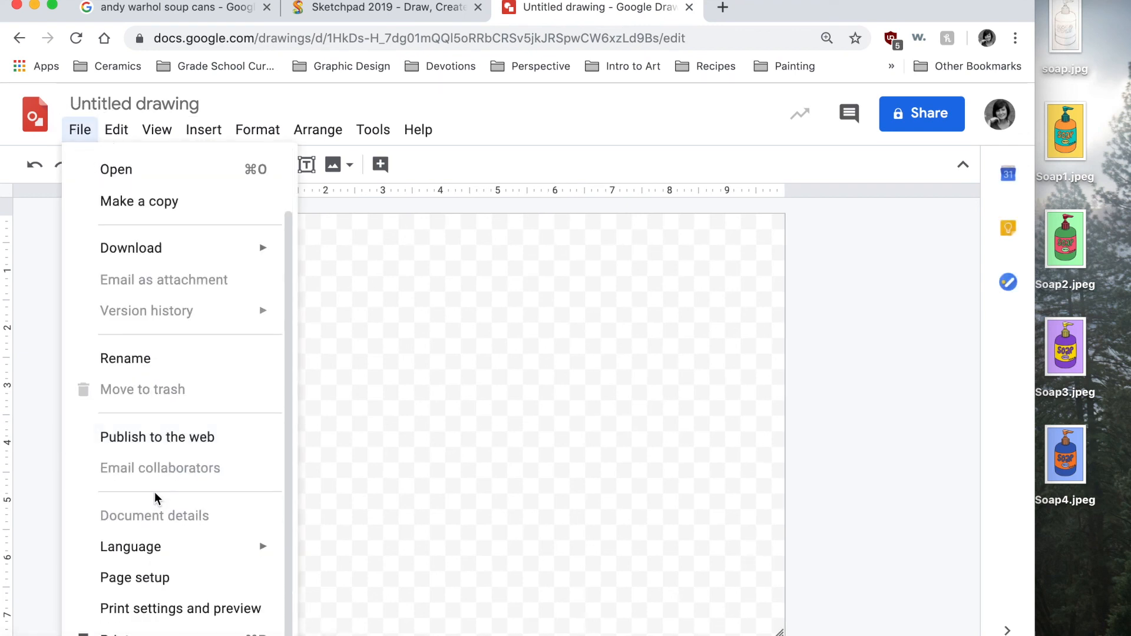
{"action": "left_click", "coordinate": [151, 580]}
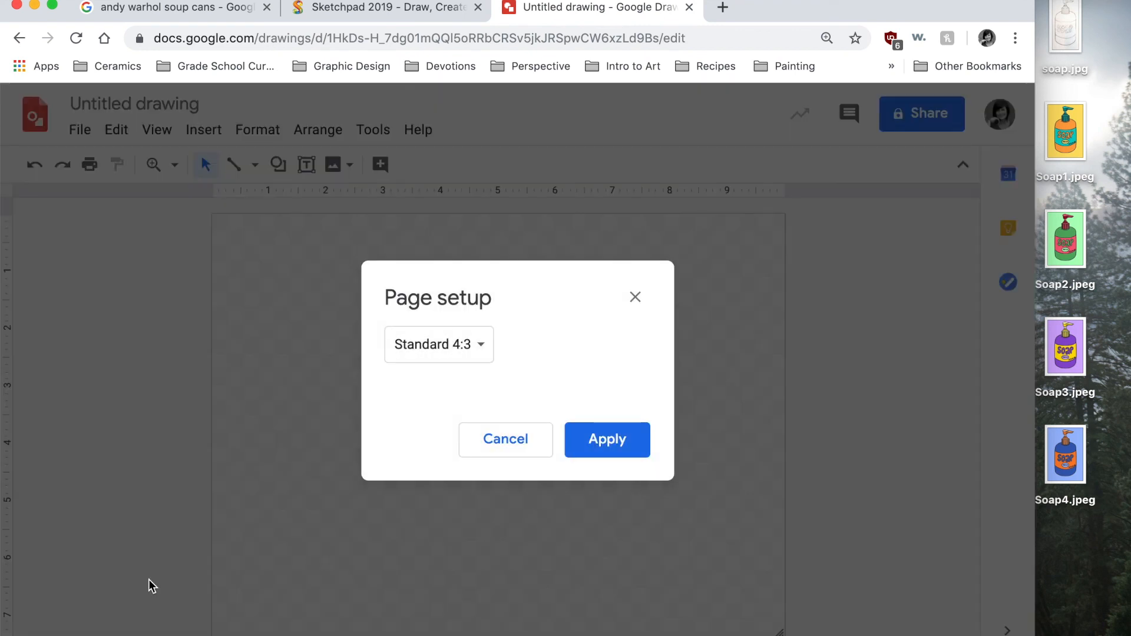
{"action": "left_click", "coordinate": [468, 354]}
{"action": "left_click", "coordinate": [443, 437]}
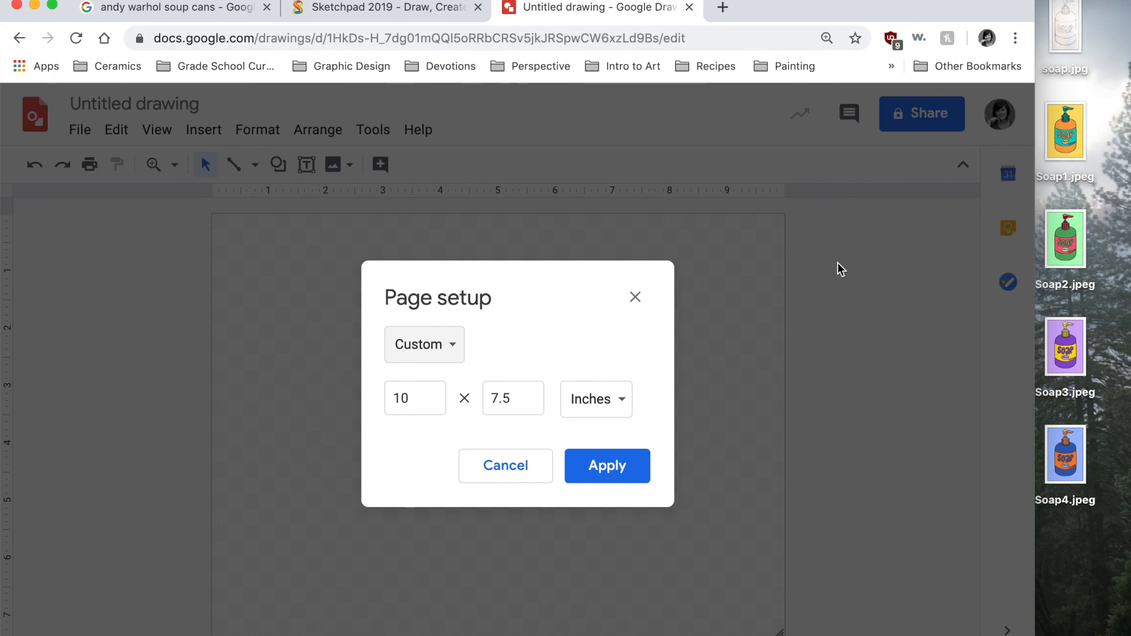
{"action": "left_click", "coordinate": [428, 404]}
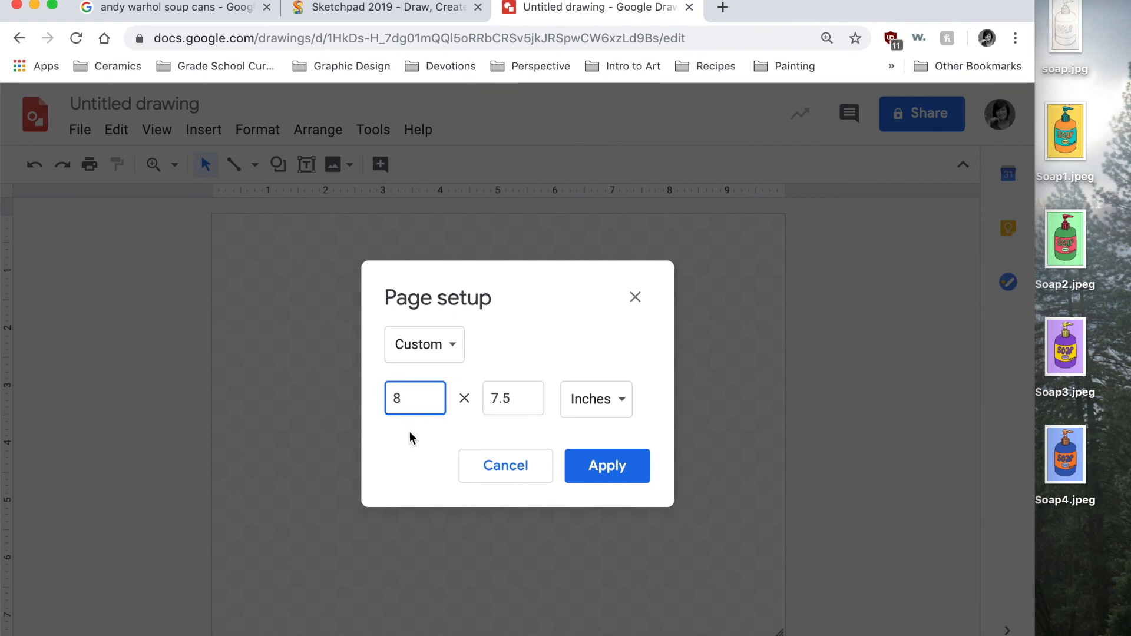
{"action": "left_click", "coordinate": [516, 395]}
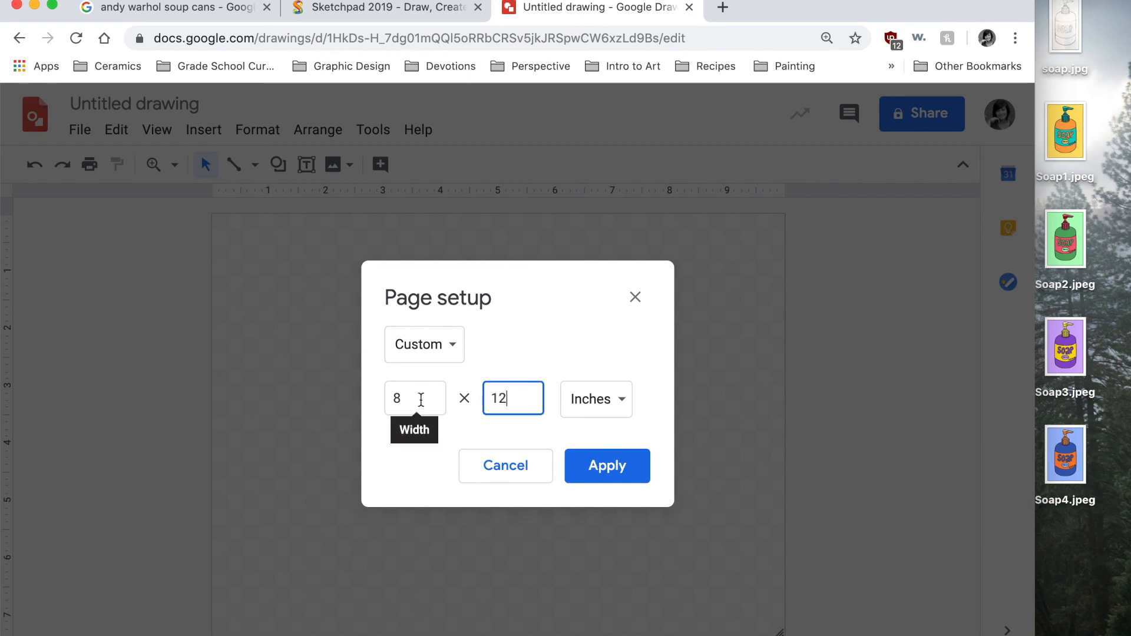
{"action": "left_click", "coordinate": [608, 470]}
Insert Soap1.jpeg from the desktop and scale it to about half the page width in the page's upper-left corner.
{"action": "mouse_move", "coordinate": [1065, 131]}
{"action": "left_mouse_down"}
{"action": "mouse_move", "coordinate": [530, 303]}
{"action": "mouse_move", "coordinate": [404, 272]}
{"action": "left_mouse_up"}
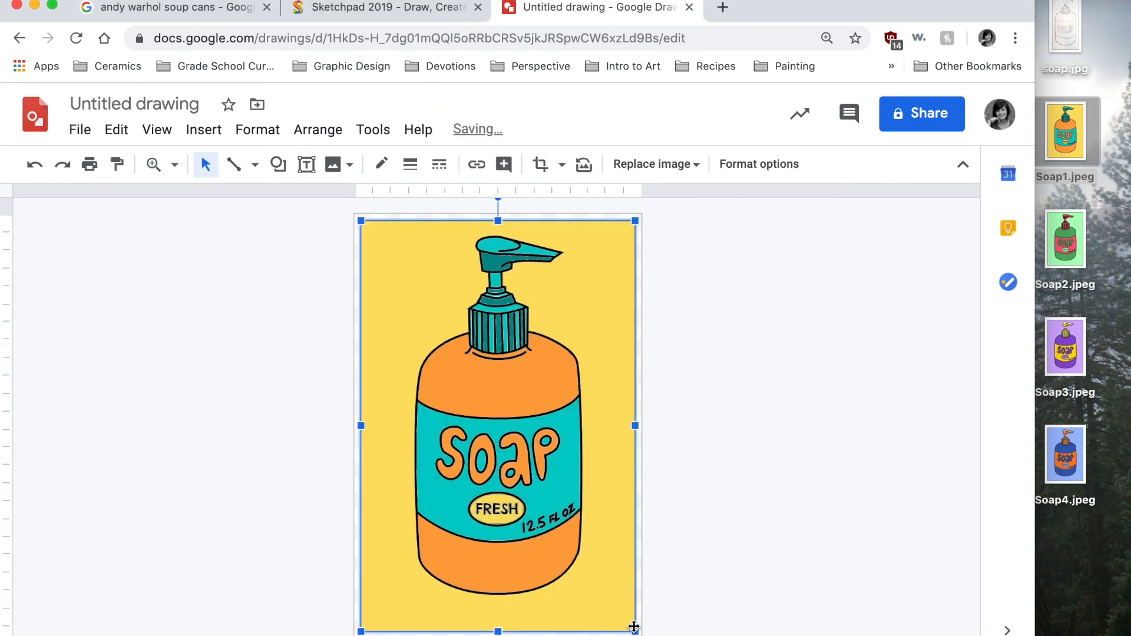
{"action": "left_click_drag", "start_coordinate": [634, 626], "coordinate": [505, 419]}
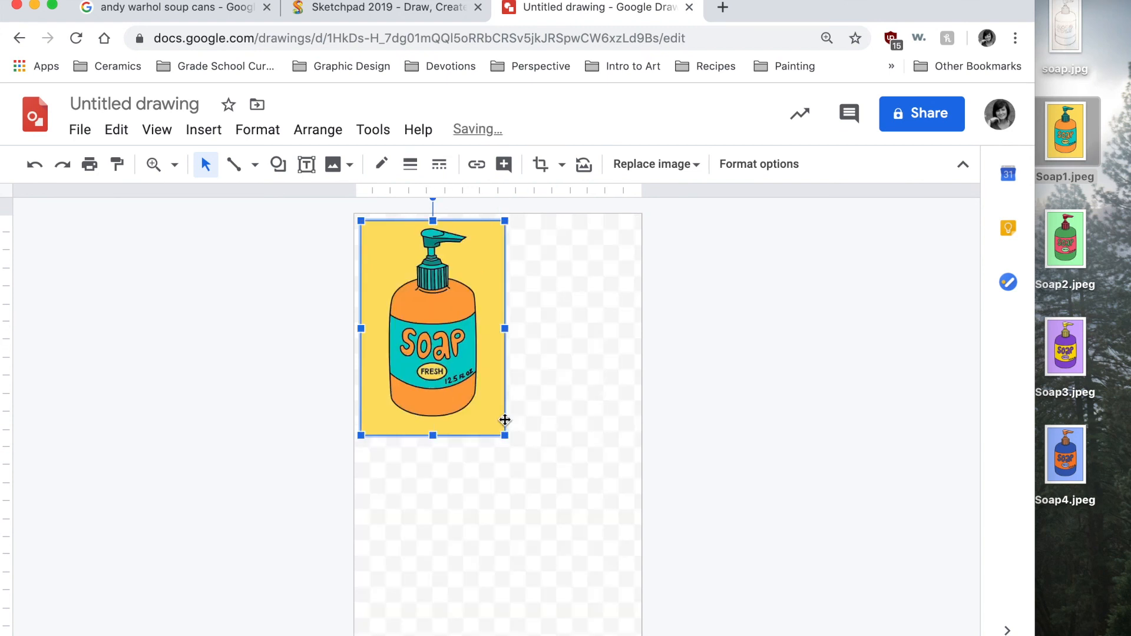
Move the yellow-background soap image flush into the page's upper-left corner and insert Soap2.jpeg from the desktop.
{"action": "left_click_drag", "start_coordinate": [443, 337], "coordinate": [437, 331]}
{"action": "left_click", "coordinate": [262, 270]}
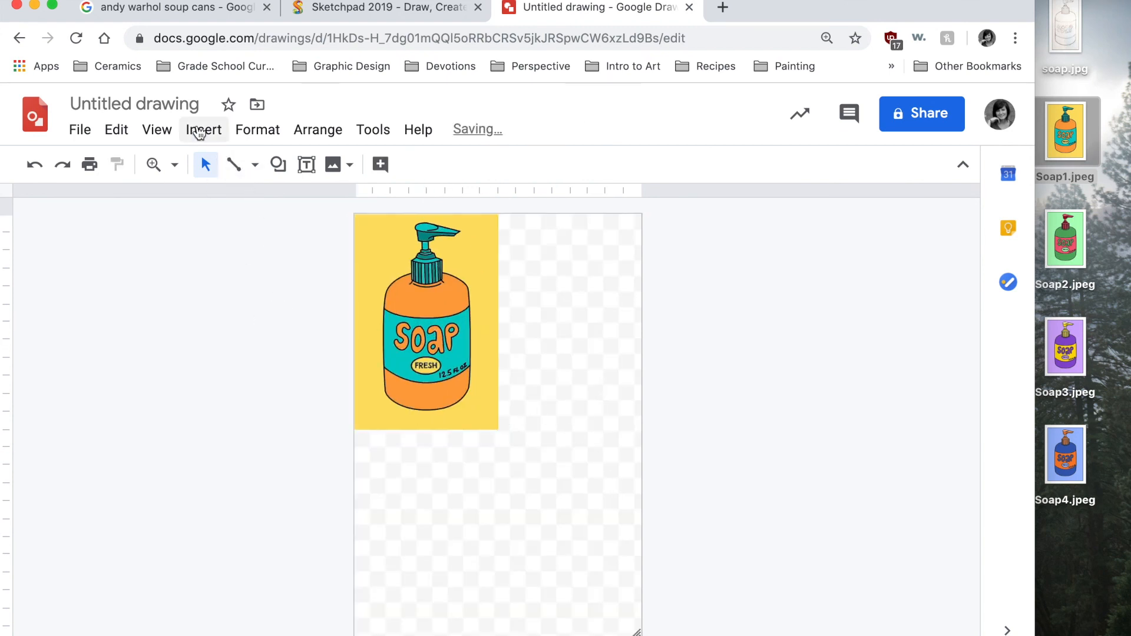
{"action": "left_click", "coordinate": [203, 129]}
{"action": "mouse_move", "coordinate": [230, 165]}
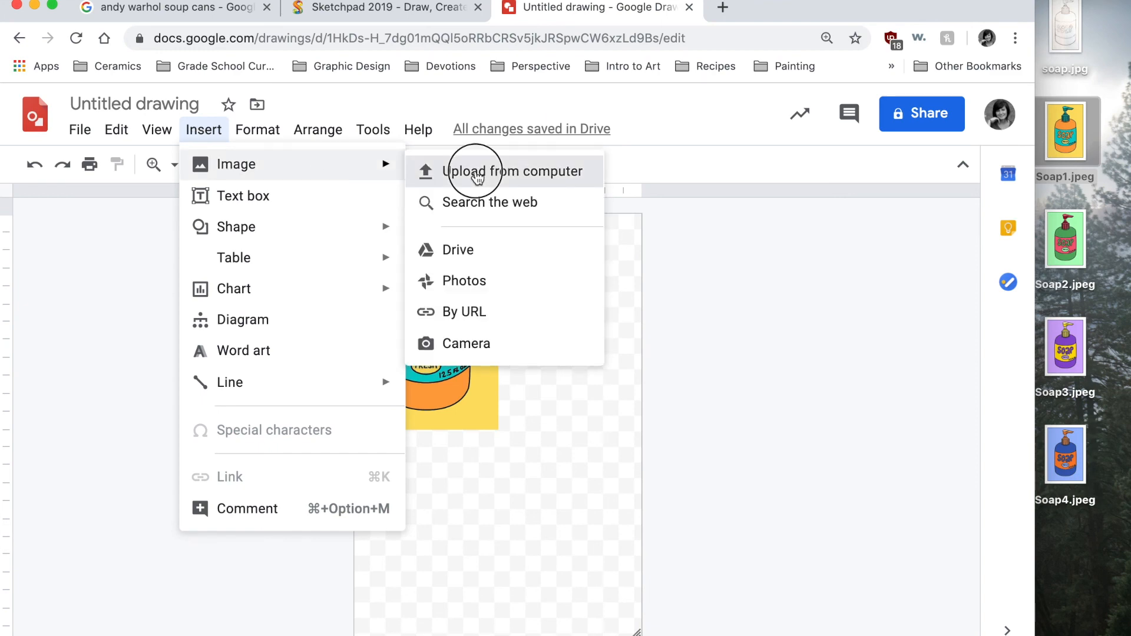
{"action": "left_click", "coordinate": [479, 171]}
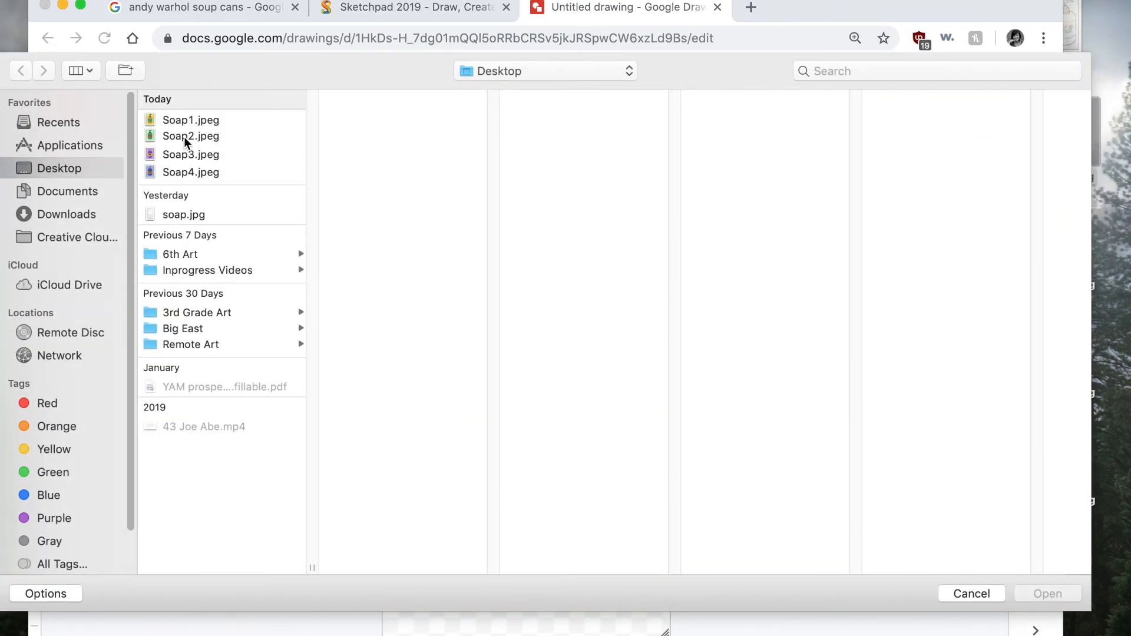
{"action": "left_click", "coordinate": [185, 140]}
{"action": "left_click", "coordinate": [1030, 593]}
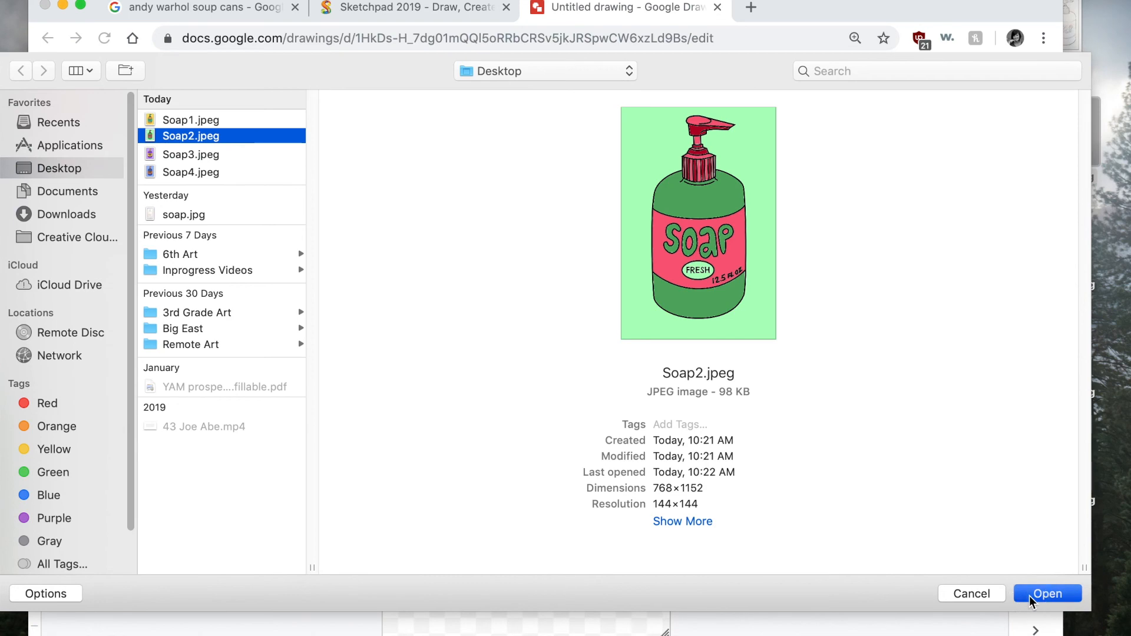
Add Soap3.jpeg and Soap4.jpeg from the desktop and arrange the images roughly in a two-by-two grid, with Soap2 filling the upper-right quarter.
{"action": "mouse_move", "coordinate": [1077, 353]}
{"action": "left_mouse_down"}
{"action": "mouse_move", "coordinate": [666, 462]}
{"action": "mouse_move", "coordinate": [415, 506]}
{"action": "mouse_move", "coordinate": [476, 498]}
{"action": "left_mouse_up"}
{"action": "left_click_drag", "start_coordinate": [1073, 457], "coordinate": [430, 524]}
{"action": "left_click_drag", "start_coordinate": [629, 361], "coordinate": [623, 355]}
{"action": "left_click_drag", "start_coordinate": [628, 410], "coordinate": [642, 424]}
{"action": "left_click", "coordinate": [694, 464]}
{"action": "left_click", "coordinate": [560, 538]}
{"action": "left_click_drag", "start_coordinate": [567, 563], "coordinate": [567, 563]}
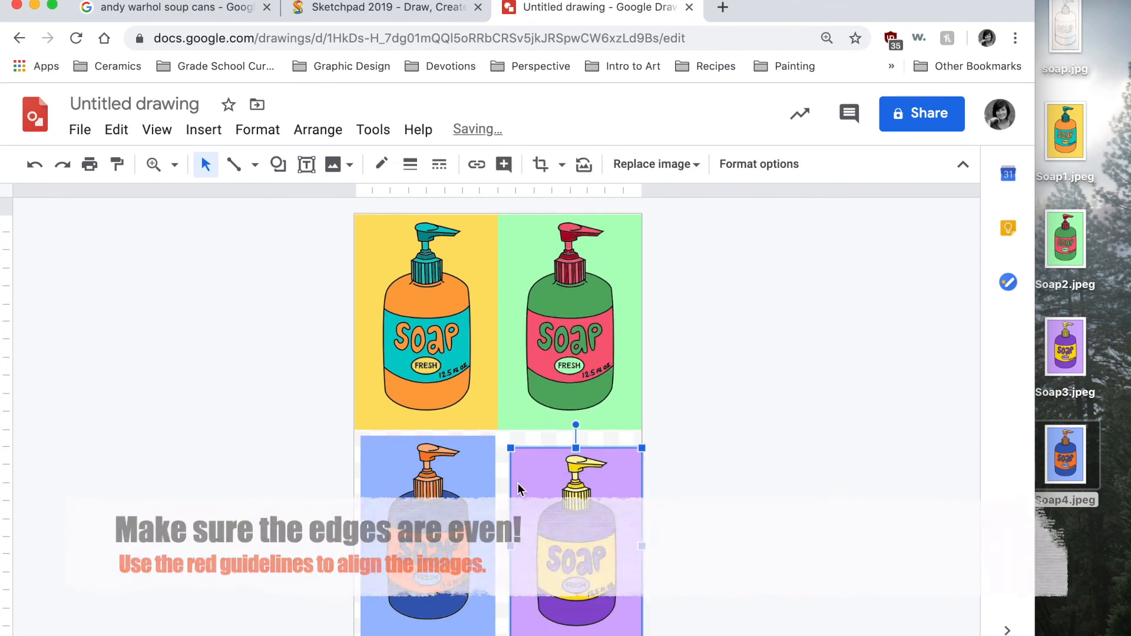
Enlarge the purple and blue soap images to fill the two lower quarters of the page edge to edge.
{"action": "left_click_drag", "start_coordinate": [511, 448], "coordinate": [465, 453]}
{"action": "left_click", "coordinate": [477, 461]}
{"action": "left_click_drag", "start_coordinate": [493, 630], "coordinate": [498, 635]}
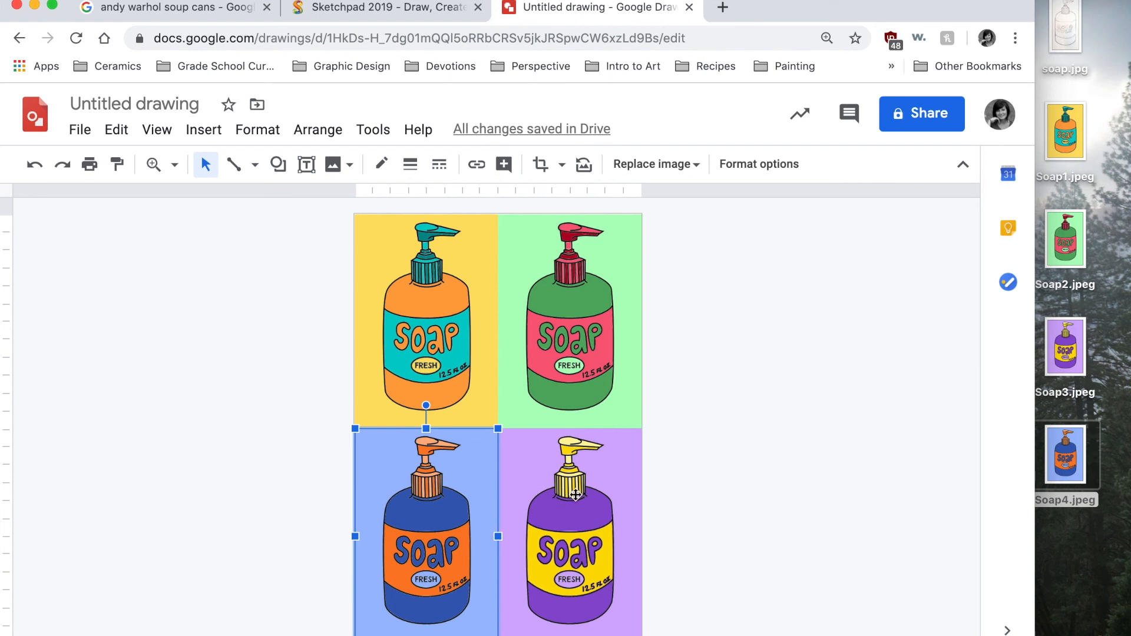
Rearrange the grid with the green image upper left, the purple upper right and the yellow lower right.
{"action": "left_click_drag", "start_coordinate": [582, 517], "coordinate": [743, 345]}
{"action": "left_click_drag", "start_coordinate": [559, 325], "coordinate": [560, 538]}
{"action": "left_click_drag", "start_coordinate": [692, 387], "coordinate": [531, 340]}
{"action": "left_click", "coordinate": [752, 403]}
{"action": "left_click_drag", "start_coordinate": [425, 312], "coordinate": [564, 527]}
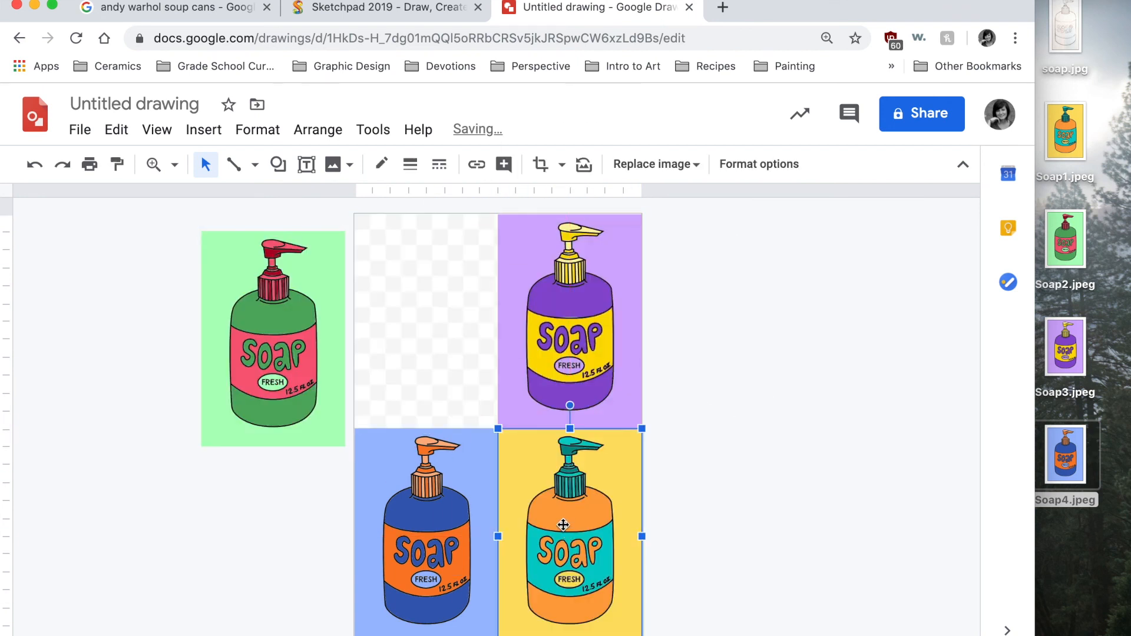
{"action": "left_click_drag", "start_coordinate": [246, 351], "coordinate": [402, 332]}
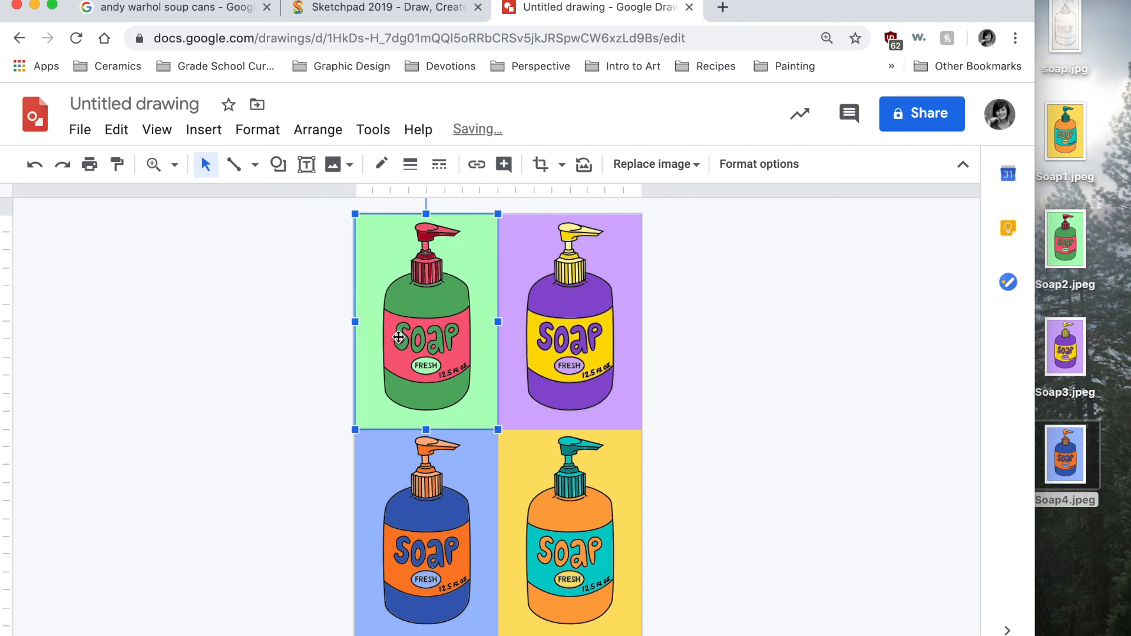
Rename the drawing as Pop Art Soap and nudge the purple image up level with the page's upper edge.
{"action": "left_click", "coordinate": [156, 104]}
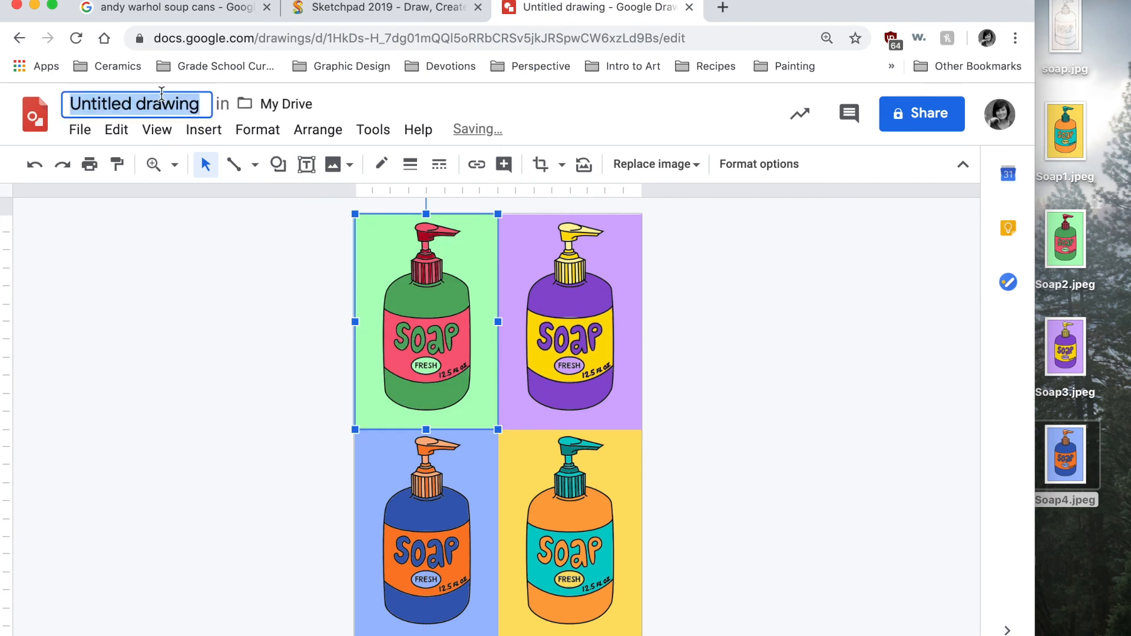
{"action": "type", "text": "Pop Art Soap"}
{"action": "left_click", "coordinate": [253, 330]}
{"action": "left_click_drag", "start_coordinate": [550, 388], "coordinate": [550, 387]}
{"action": "left_click", "coordinate": [795, 471]}
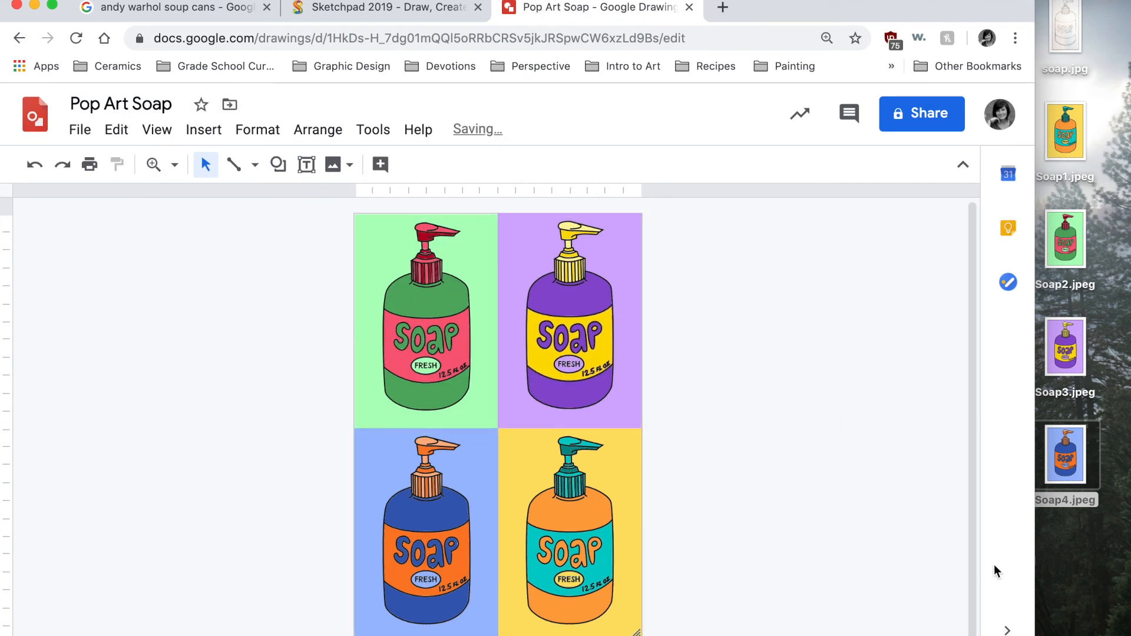